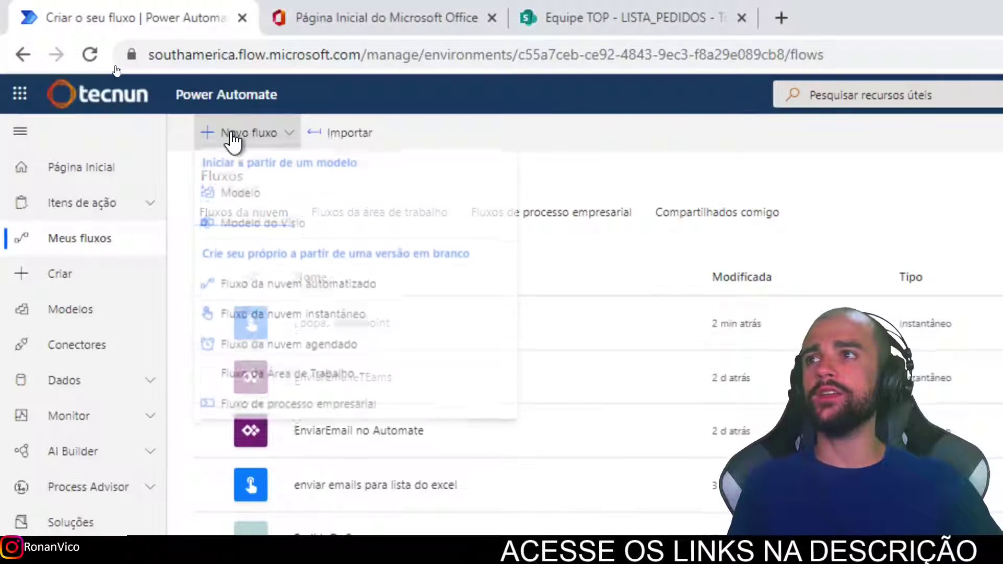
Create an instant cloud flow triggered by 'Disparar um fluxo manualmente'.
{"action": "left_click", "coordinate": [369, 319]}
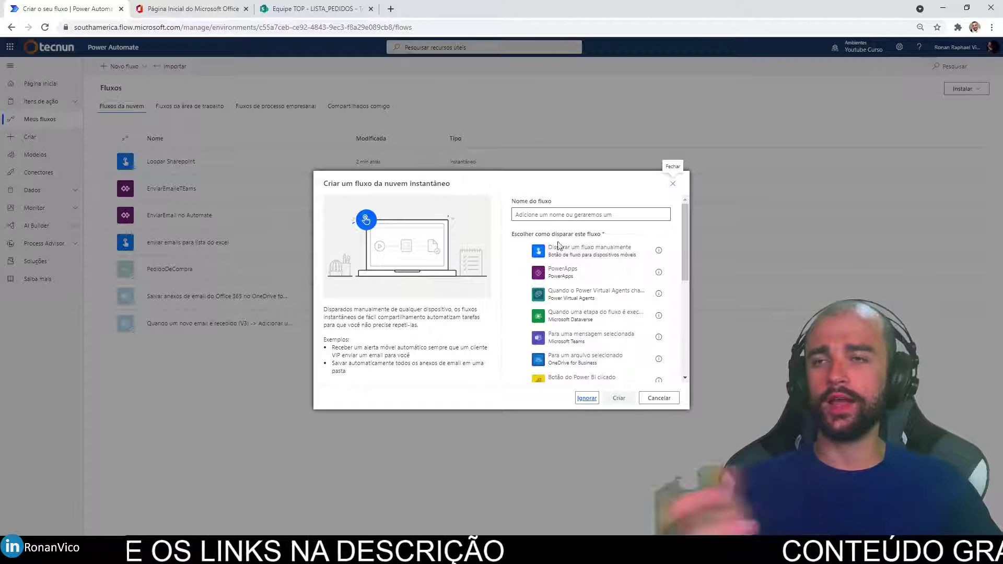
{"action": "left_click", "coordinate": [616, 255]}
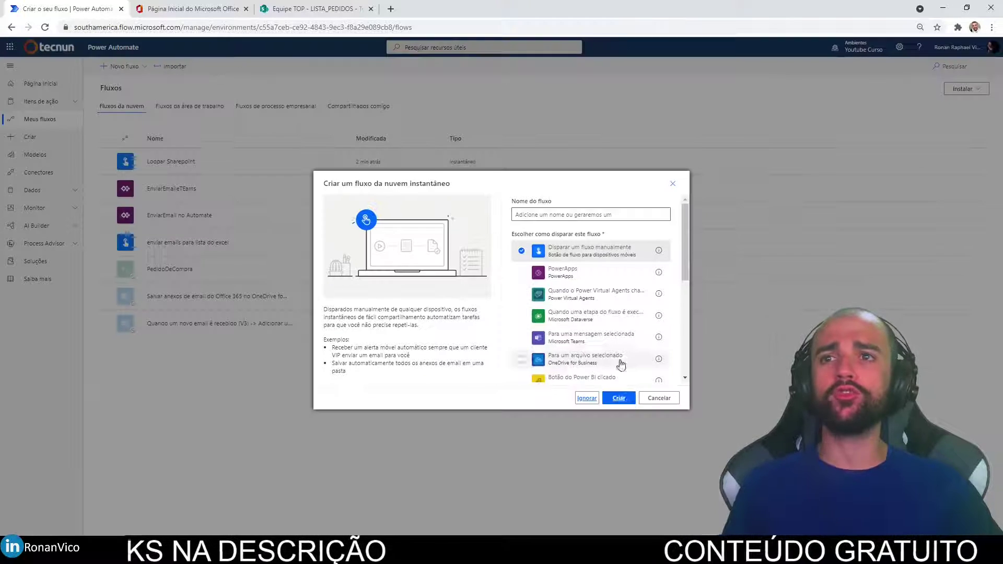
{"action": "left_click", "coordinate": [620, 399]}
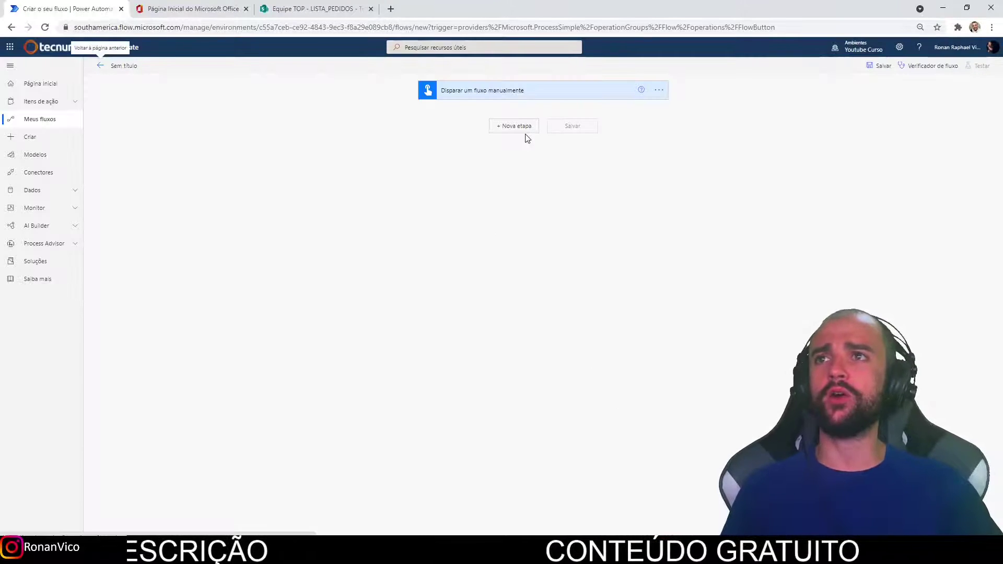
Add an 'Enviar uma notificação por email (V3)' step and set the recipient's e-mail address.
{"action": "left_click", "coordinate": [525, 131]}
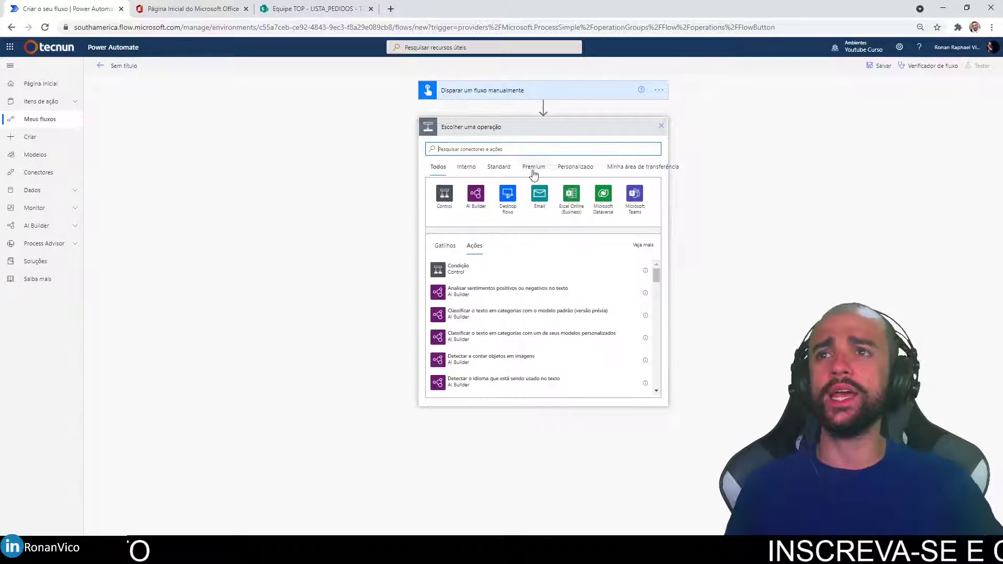
{"action": "left_click", "coordinate": [536, 194]}
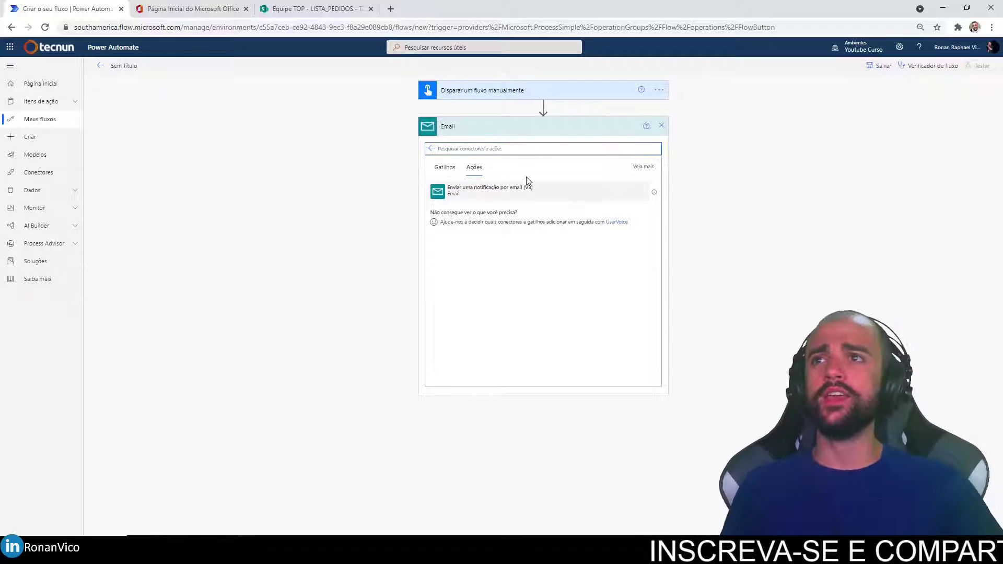
{"action": "left_click", "coordinate": [527, 188]}
{"action": "left_click", "coordinate": [513, 147]}
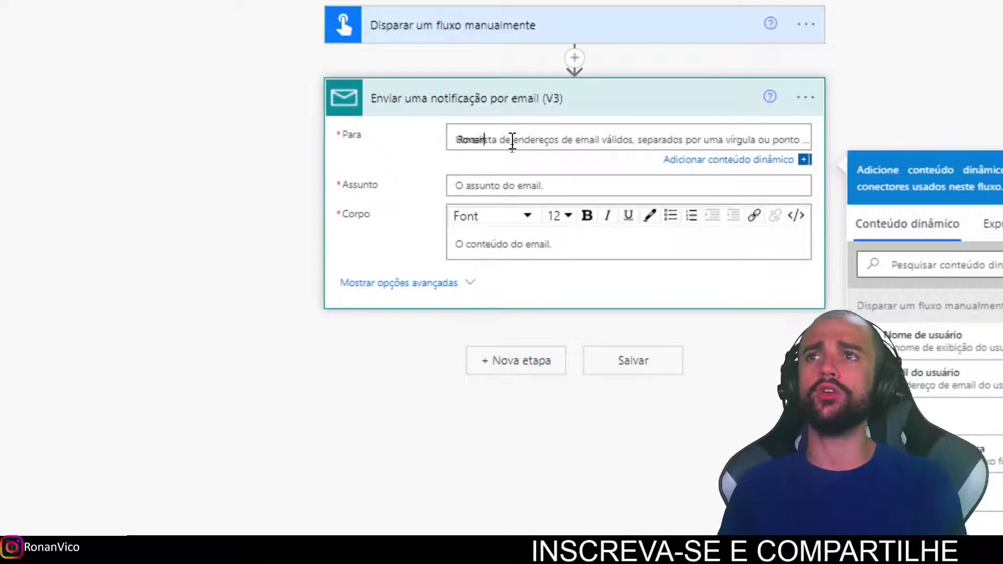
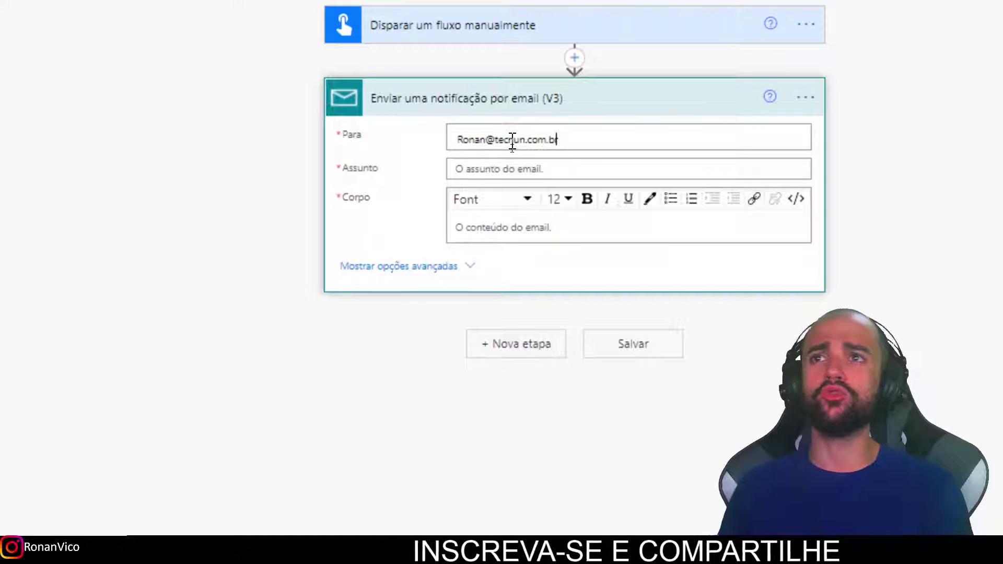
{"action": "key", "text": "Tab"}
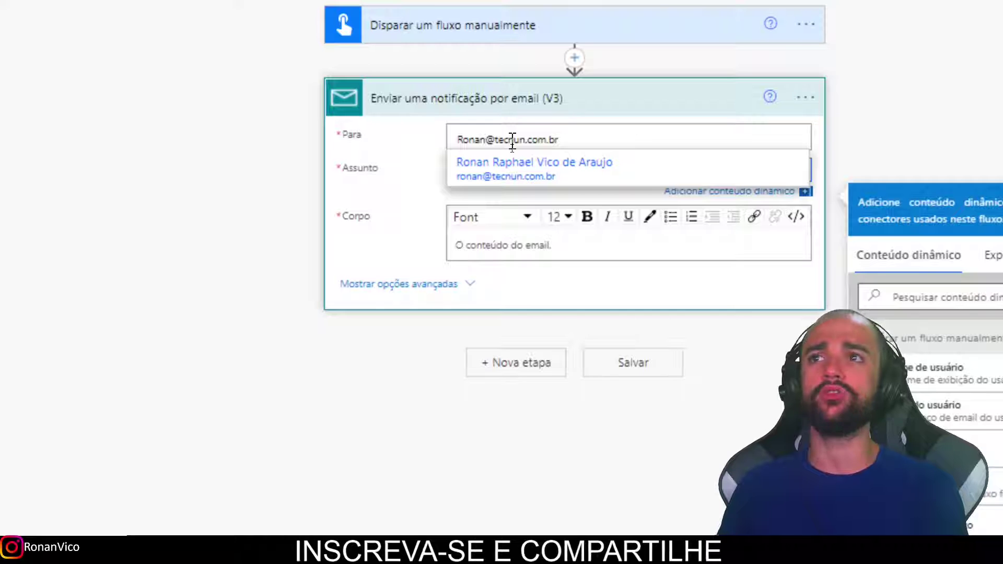
{"action": "left_click", "coordinate": [540, 173]}
Fill the email's subject and body with 'NOTIFICAR QUE COMEÇOU FLUXO' and add another Email step.
{"action": "left_click", "coordinate": [647, 177]}
{"action": "type", "text": "NOT"}
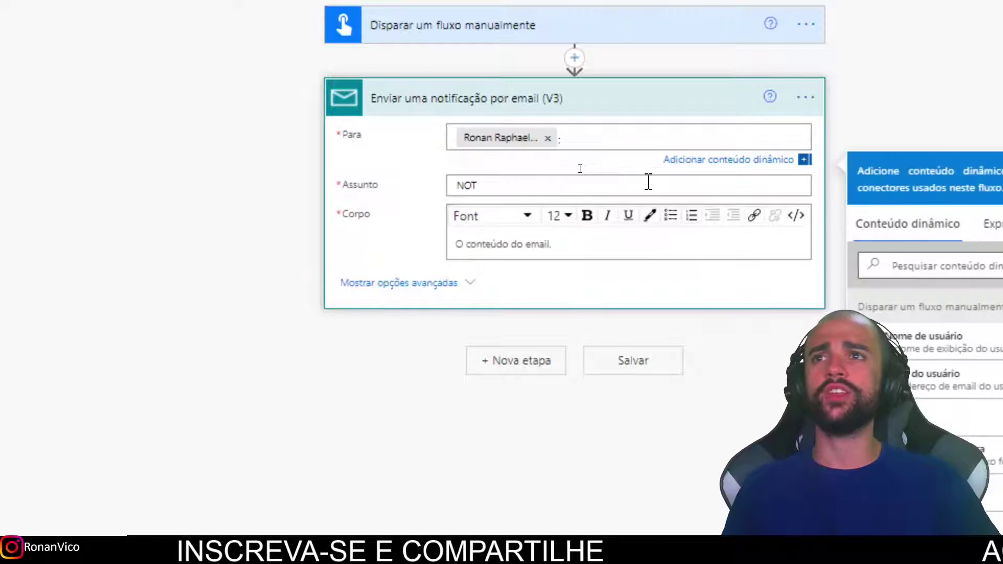
{"action": "type", "text": "IFICAR QUE ACONTECEU ALGO"}
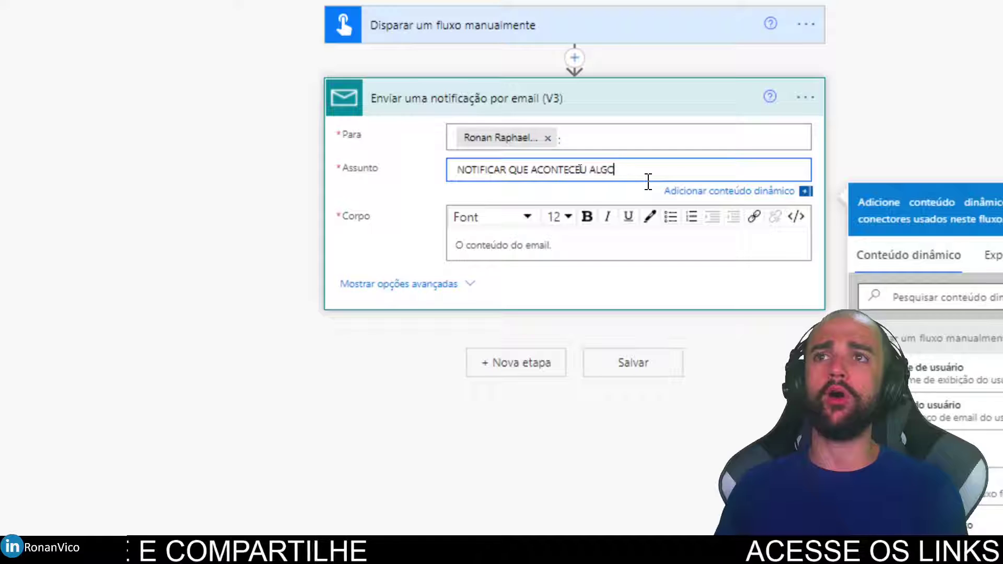
{"action": "key", "text": "ctrl+a"}
{"action": "left_click", "coordinate": [637, 170]}
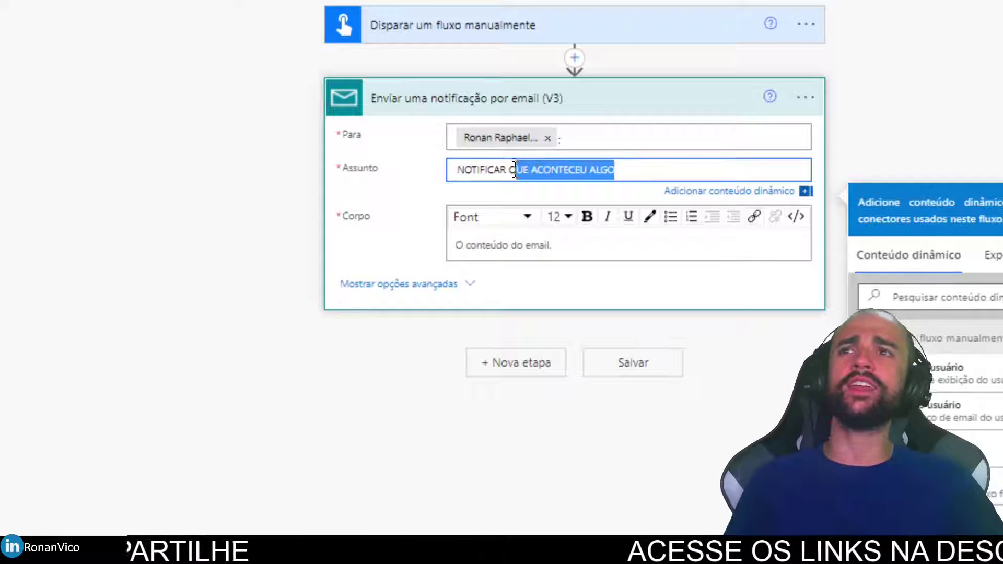
{"action": "type", "text": "OC"}
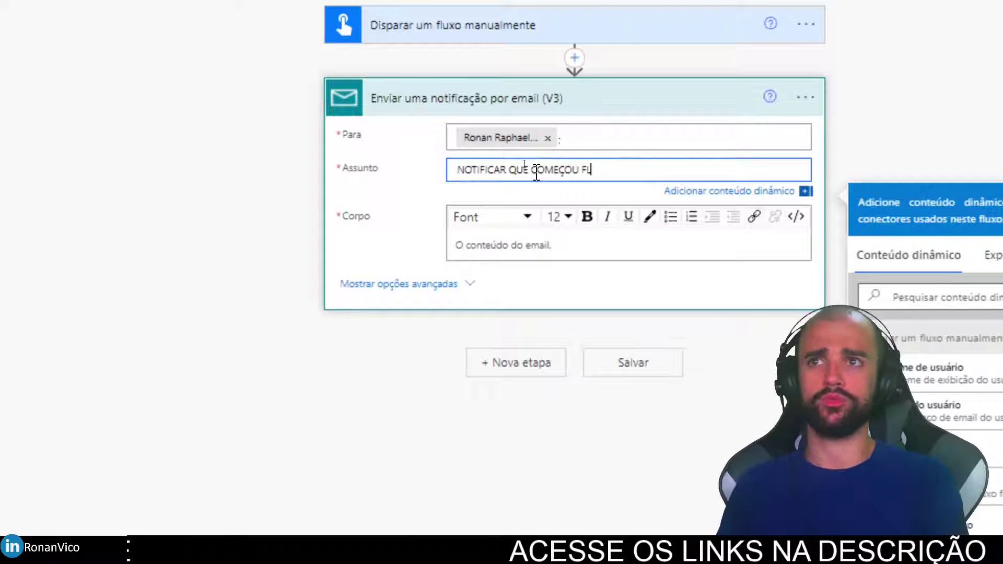
{"action": "key", "text": "ctrl+a"}
{"action": "key", "text": "ctrl+c"}
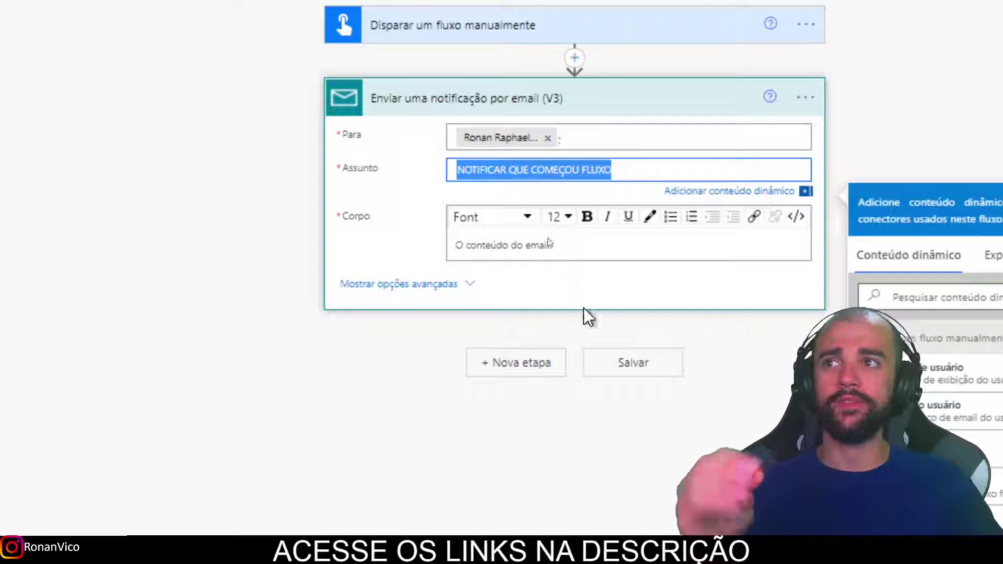
{"action": "left_click", "coordinate": [533, 250]}
{"action": "key", "text": "ctrl+v"}
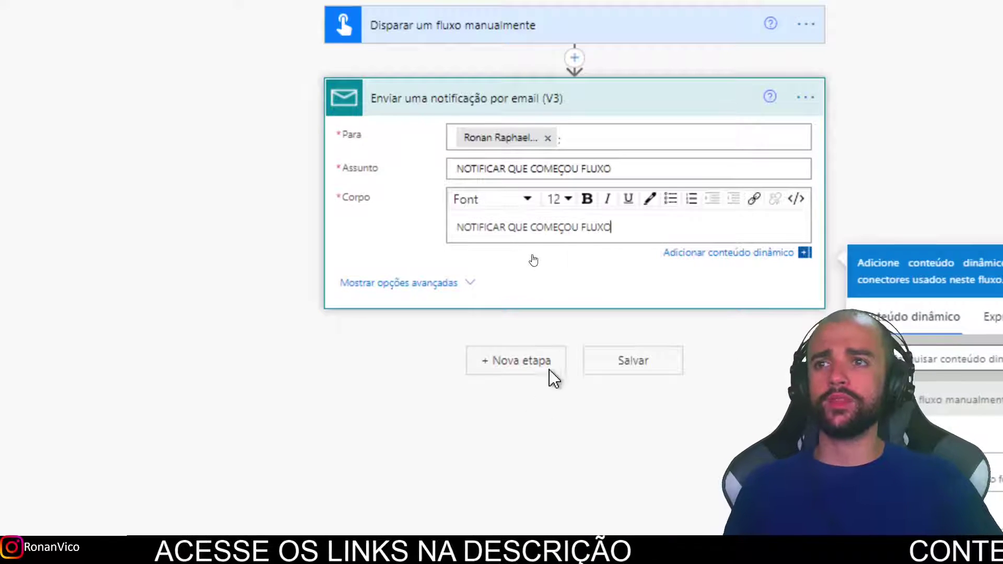
{"action": "left_click", "coordinate": [545, 368]}
{"action": "left_click", "coordinate": [553, 320]}
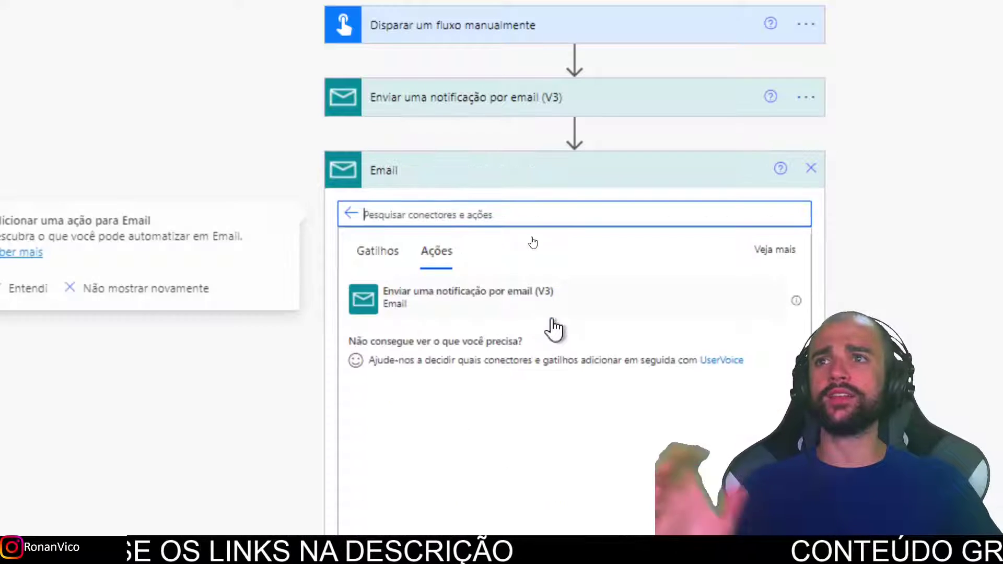
Add a second email notification to the TECNUN training team with the same pasted subject.
{"action": "left_click", "coordinate": [517, 301]}
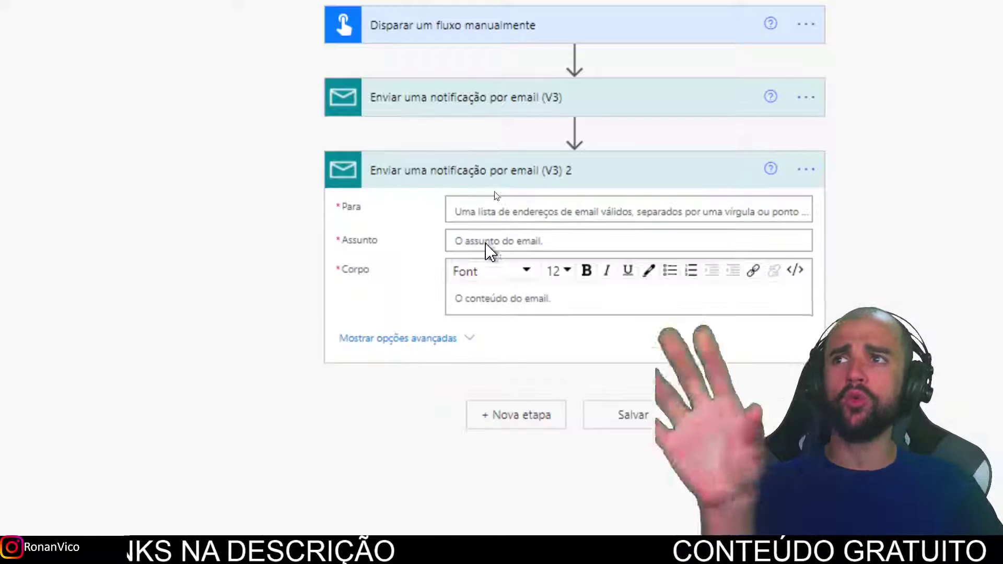
{"action": "left_click", "coordinate": [524, 208]}
{"action": "type", "text": "tecnur"}
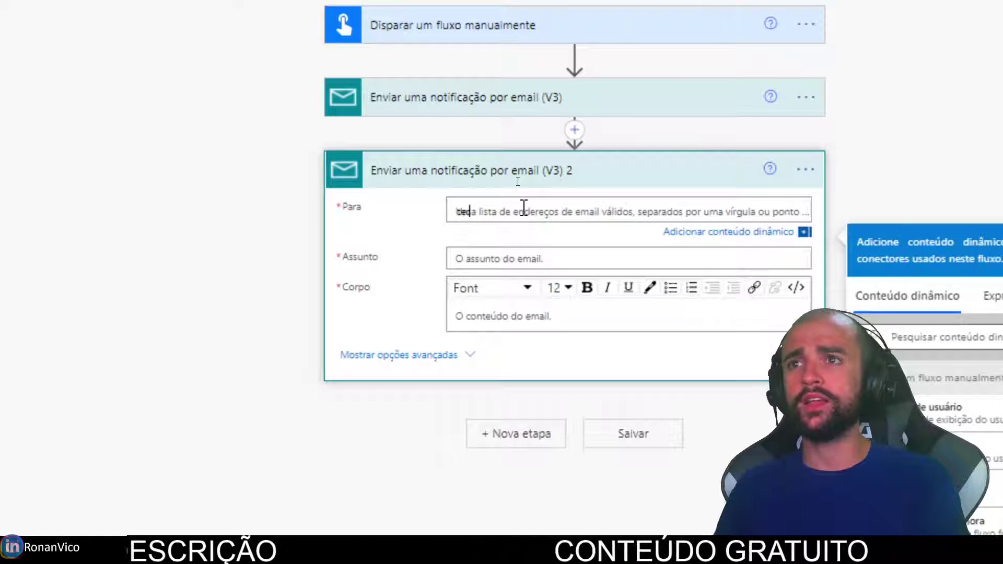
{"action": "key", "text": "BackSpace"}
{"action": "key", "text": "BackSpace"}
{"action": "key", "text": "BackSpace"}
{"action": "key", "text": "BackSpace"}
{"action": "key", "text": "BackSpace"}
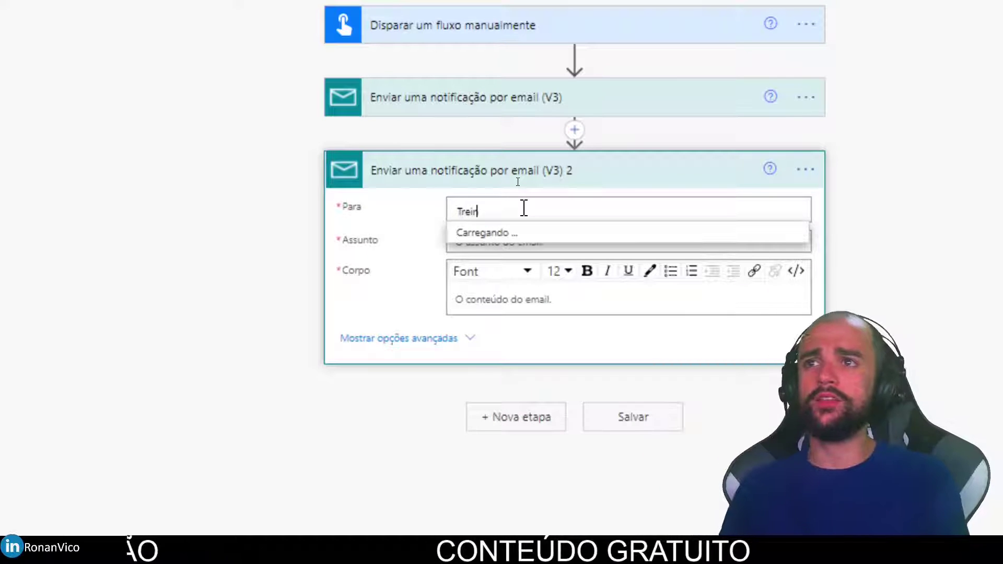
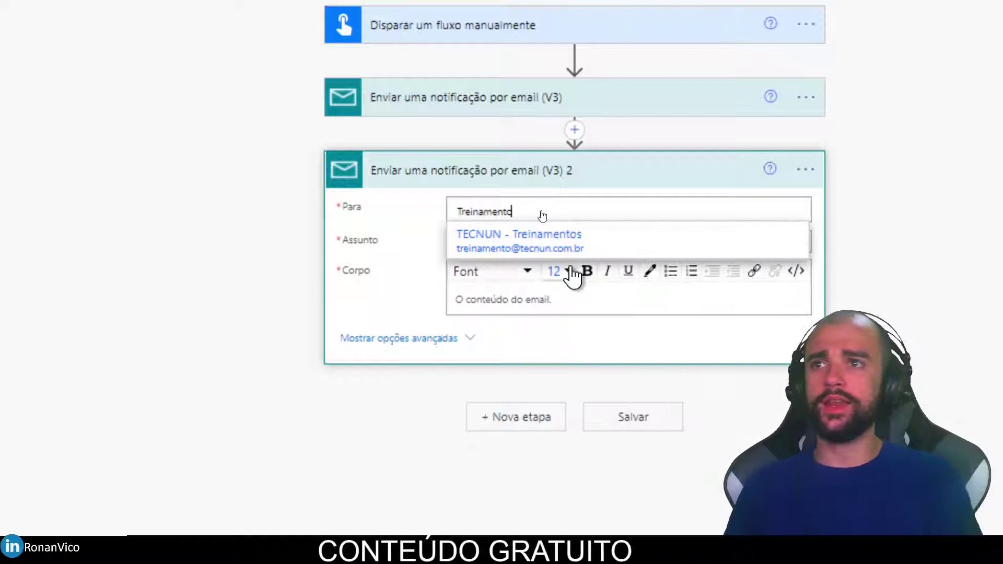
{"action": "left_click", "coordinate": [569, 251]}
{"action": "left_click", "coordinate": [516, 258]}
{"action": "key", "text": "ctrl+v"}
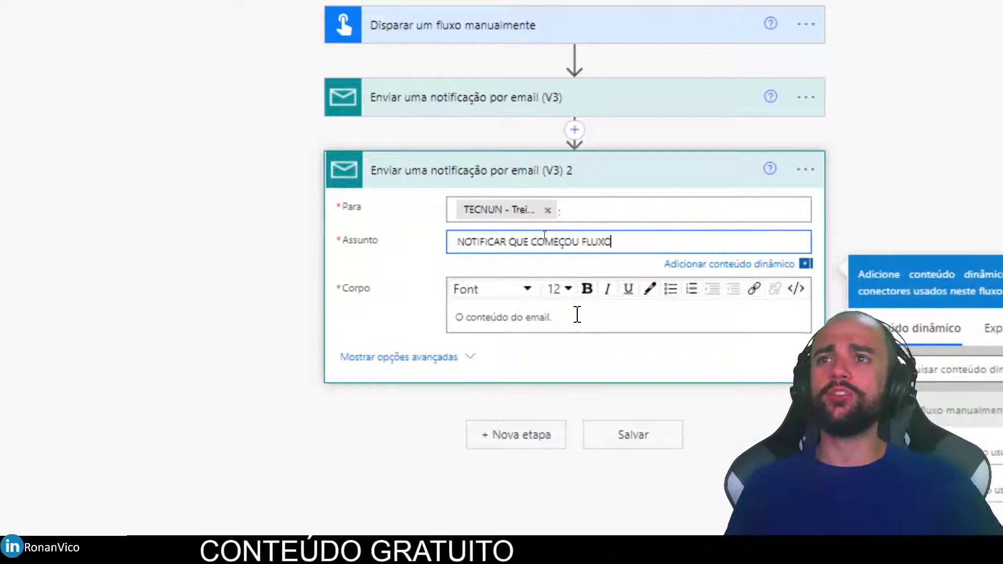
{"action": "left_click", "coordinate": [575, 315]}
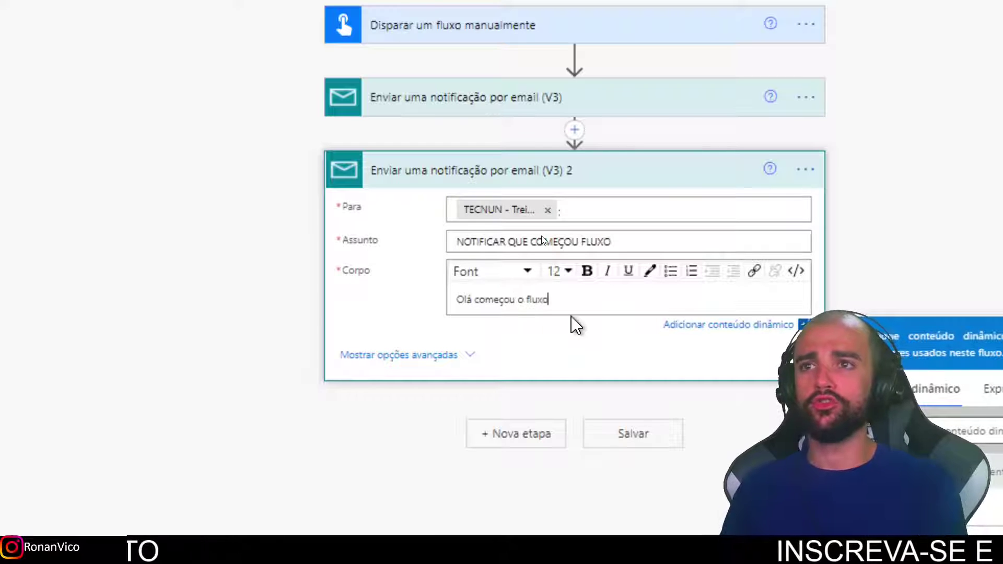
Compare it against the first email and complete the body 'Olá começou o fluxo'.
{"action": "left_click", "coordinate": [625, 99]}
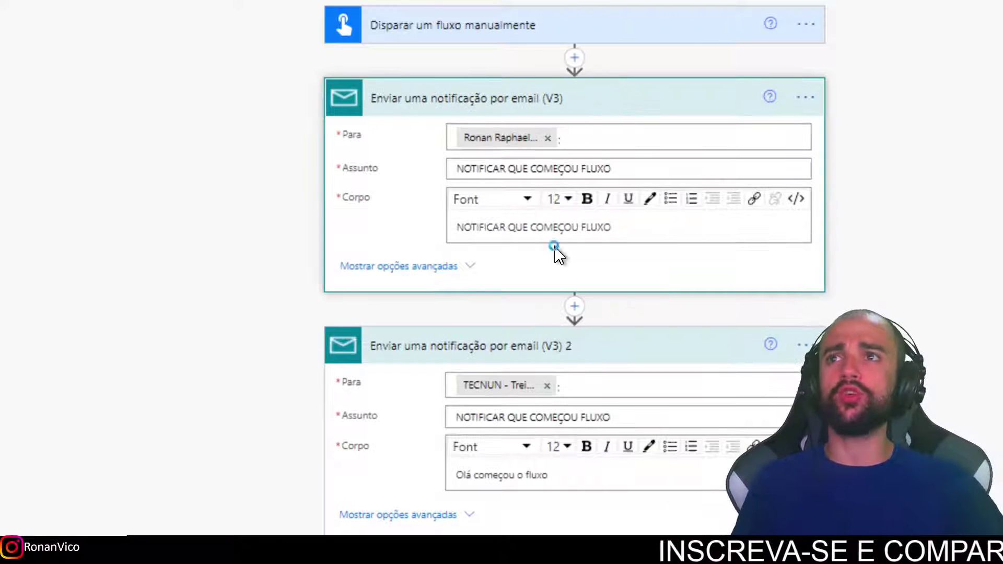
{"action": "left_click_drag", "start_coordinate": [285, 170], "coordinate": [297, 533]}
{"action": "mouse_move", "coordinate": [864, 313]}
{"action": "left_mouse_down"}
{"action": "mouse_move", "coordinate": [859, 168]}
{"action": "mouse_move", "coordinate": [794, 63]}
{"action": "mouse_move", "coordinate": [220, 55]}
{"action": "left_mouse_up"}
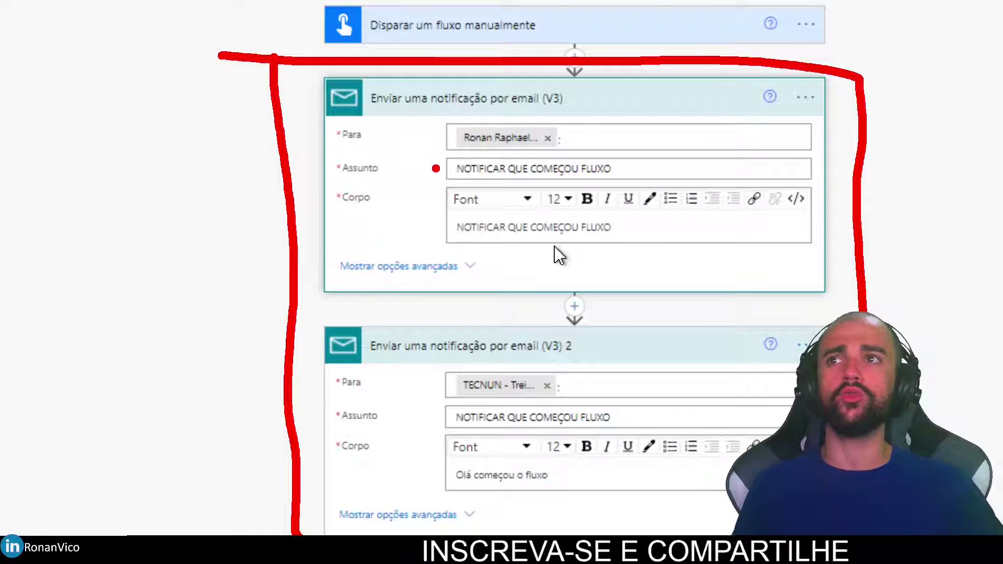
{"action": "left_click_drag", "start_coordinate": [439, 168], "coordinate": [269, 168]}
{"action": "left_click_drag", "start_coordinate": [439, 416], "coordinate": [269, 416]}
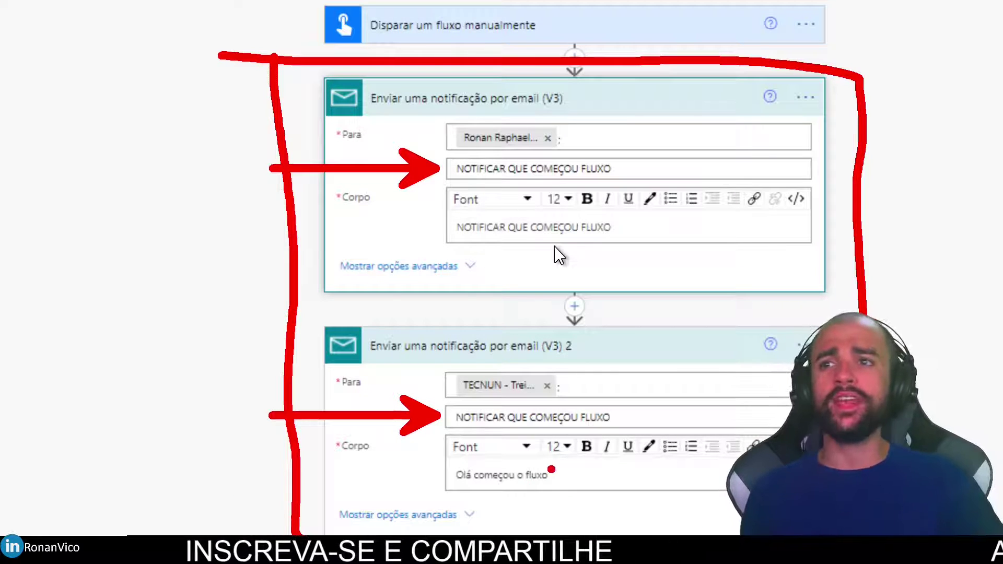
{"action": "mouse_move", "coordinate": [437, 418]}
{"action": "left_mouse_down"}
{"action": "mouse_move", "coordinate": [640, 433]}
{"action": "mouse_move", "coordinate": [442, 405]}
{"action": "left_mouse_up"}
{"action": "mouse_move", "coordinate": [461, 169]}
{"action": "left_mouse_down"}
{"action": "mouse_move", "coordinate": [600, 184]}
{"action": "mouse_move", "coordinate": [528, 153]}
{"action": "mouse_move", "coordinate": [410, 142]}
{"action": "left_mouse_up"}
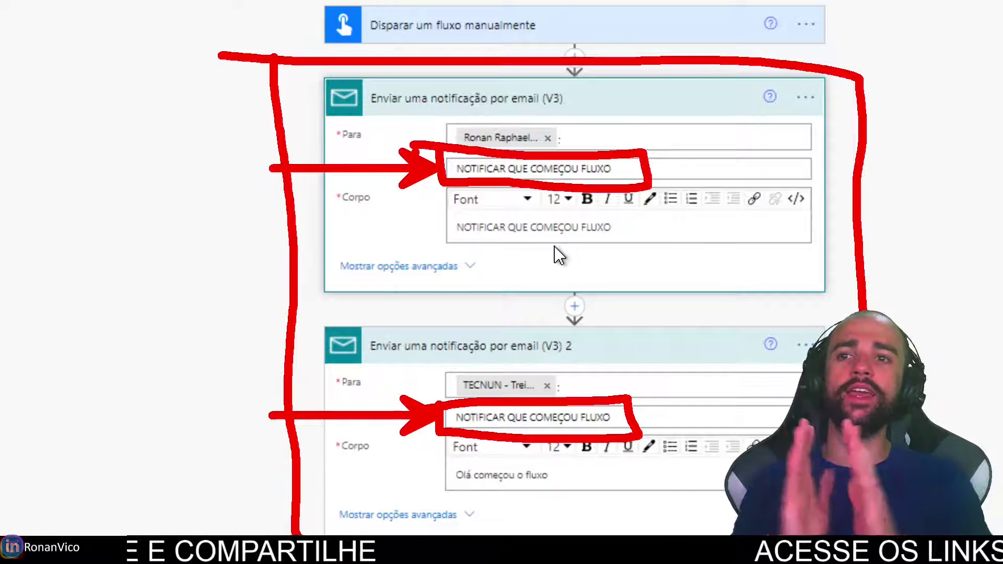
{"action": "key", "text": "Escape"}
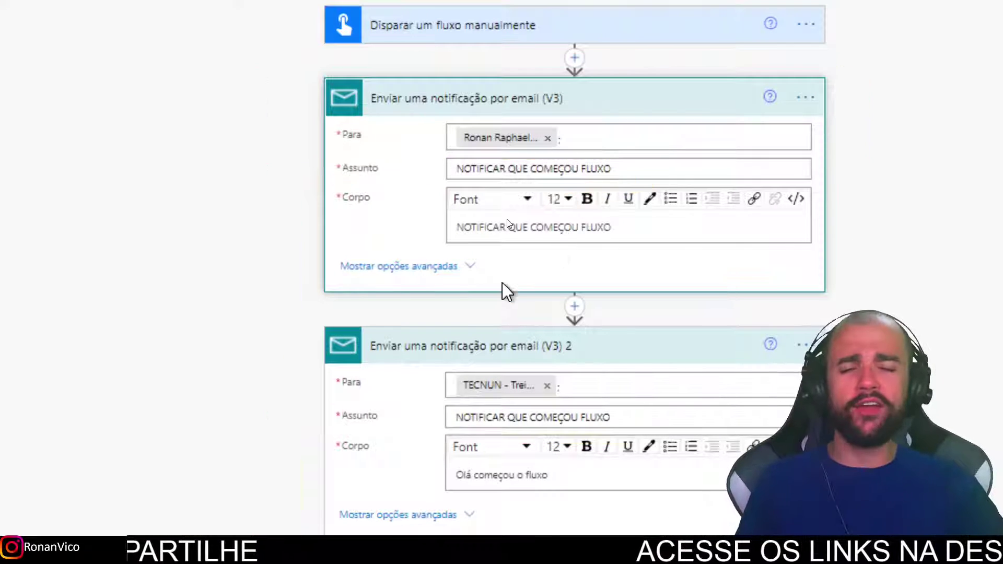
{"action": "left_click", "coordinate": [577, 251]}
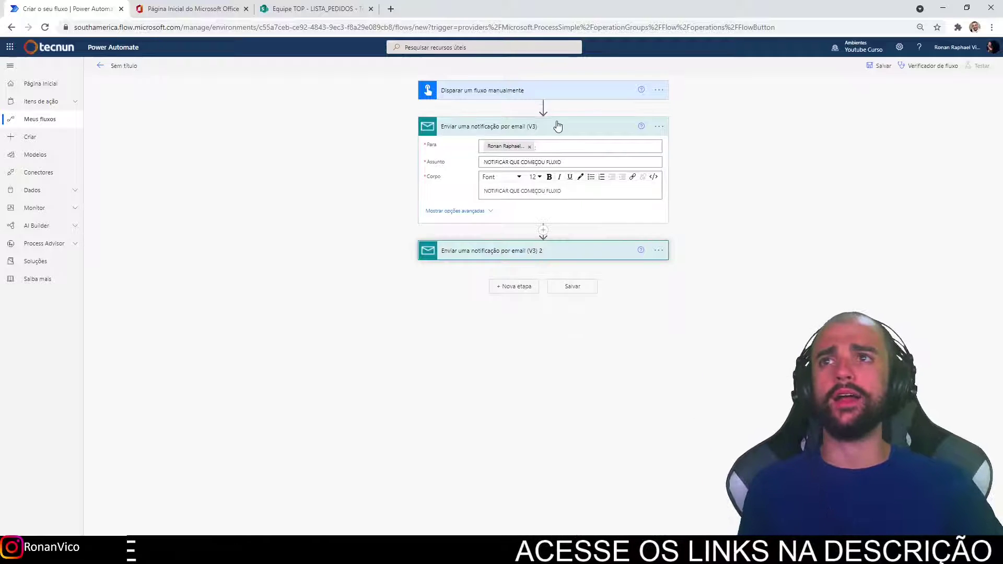
Insert an Inicializar variável action right after the manual trigger.
{"action": "left_click", "coordinate": [555, 127]}
{"action": "left_click", "coordinate": [546, 108]}
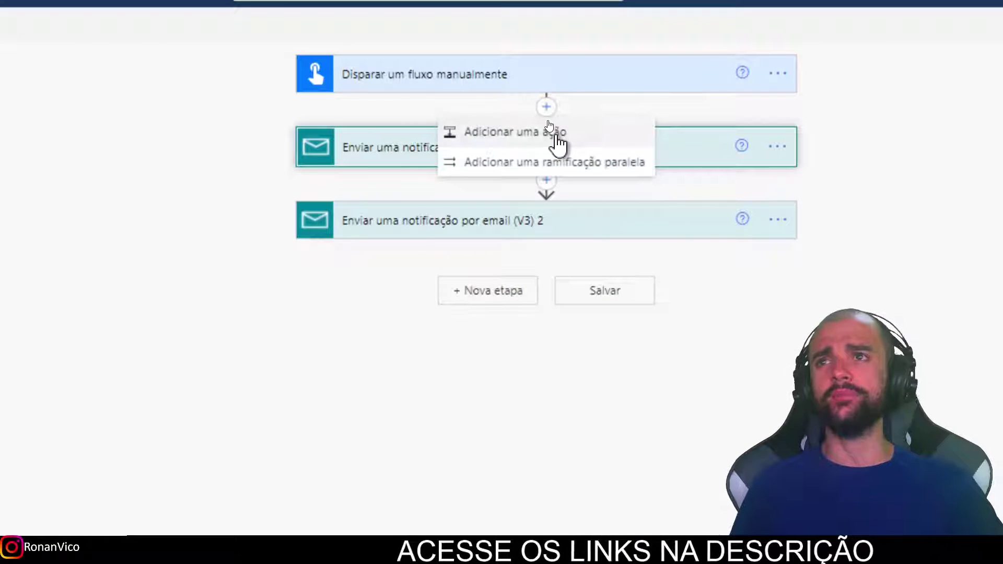
{"action": "left_click", "coordinate": [556, 134]}
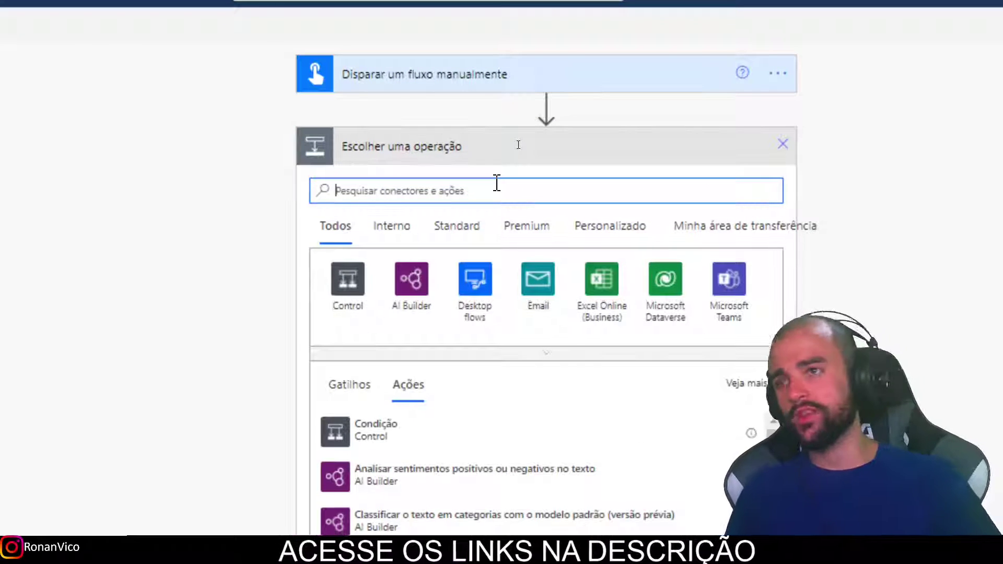
{"action": "left_click", "coordinate": [402, 226]}
{"action": "left_click", "coordinate": [415, 187]}
{"action": "type", "text": "var"}
{"action": "left_click", "coordinate": [348, 278]}
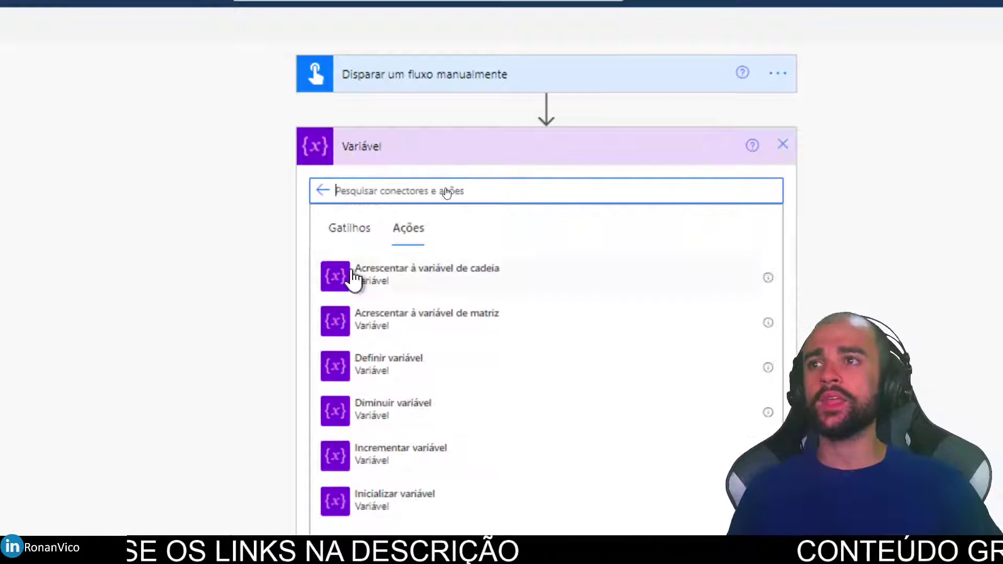
{"action": "left_click", "coordinate": [428, 491]}
Define varAssunto as a Cadeia de Caracteres holding 'NOTIFICAR QUE COMEÇOU FLUXO'.
{"action": "left_click", "coordinate": [476, 174]}
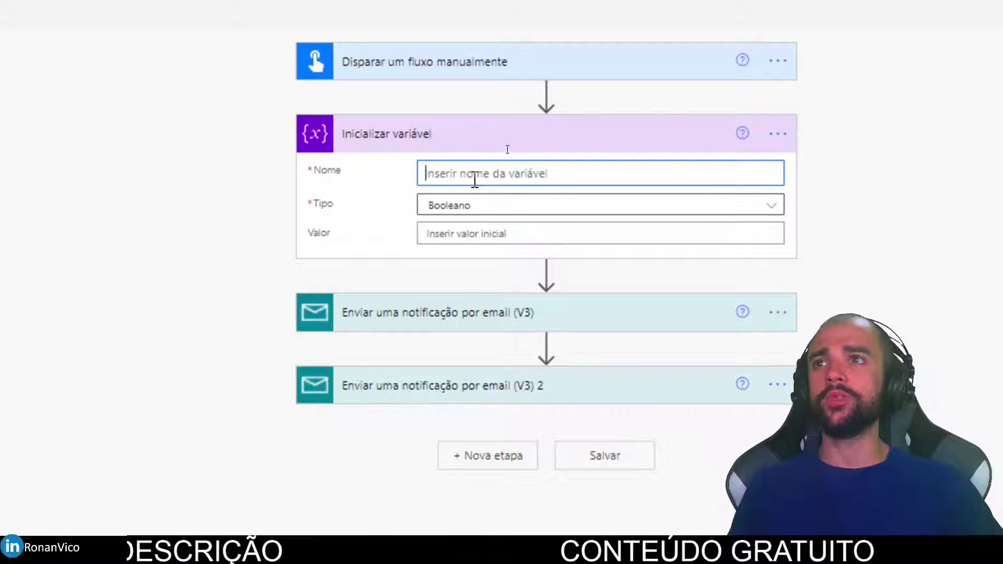
{"action": "type", "text": "varAssunto"}
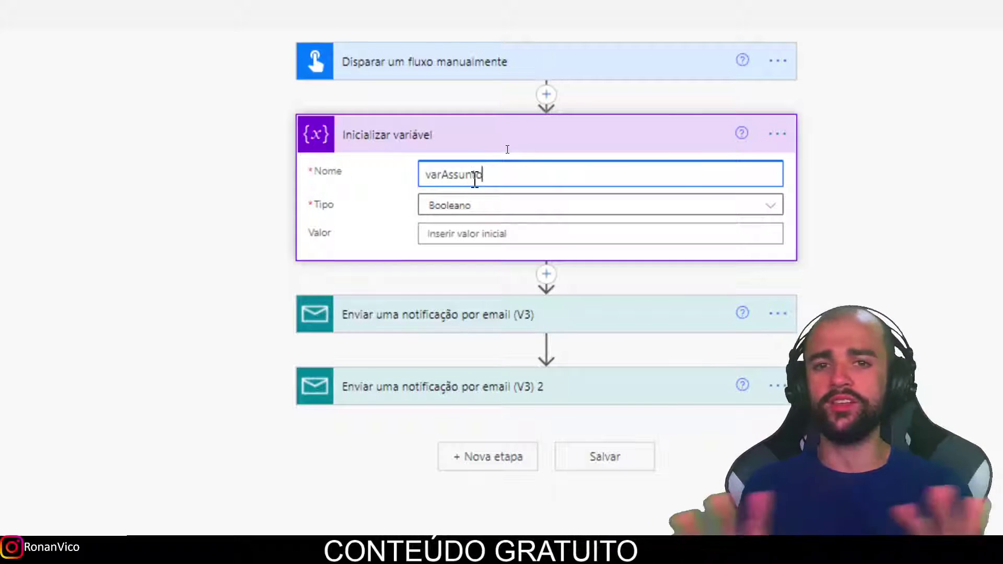
{"action": "left_click", "coordinate": [481, 209]}
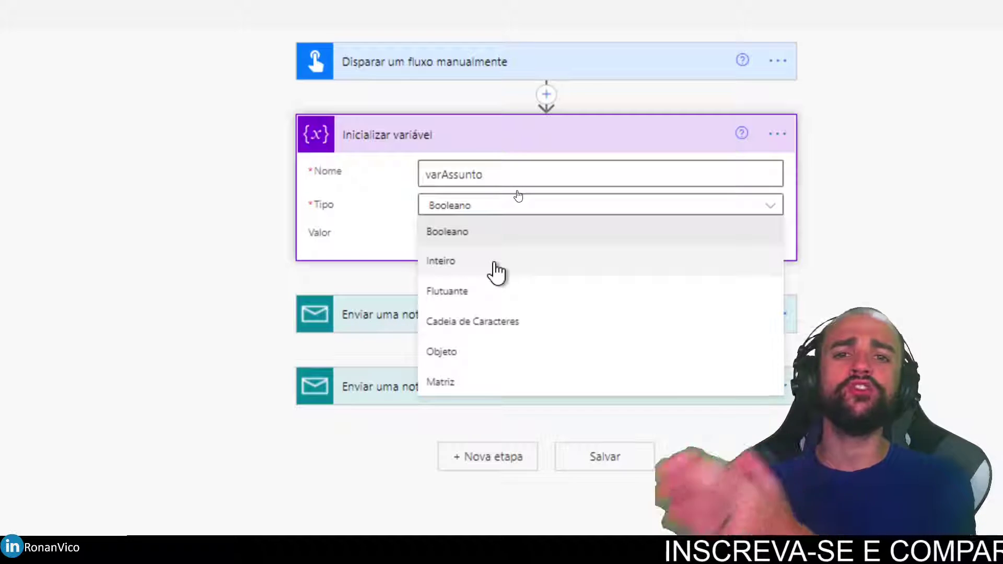
{"action": "left_click", "coordinate": [577, 325]}
{"action": "left_click", "coordinate": [488, 236]}
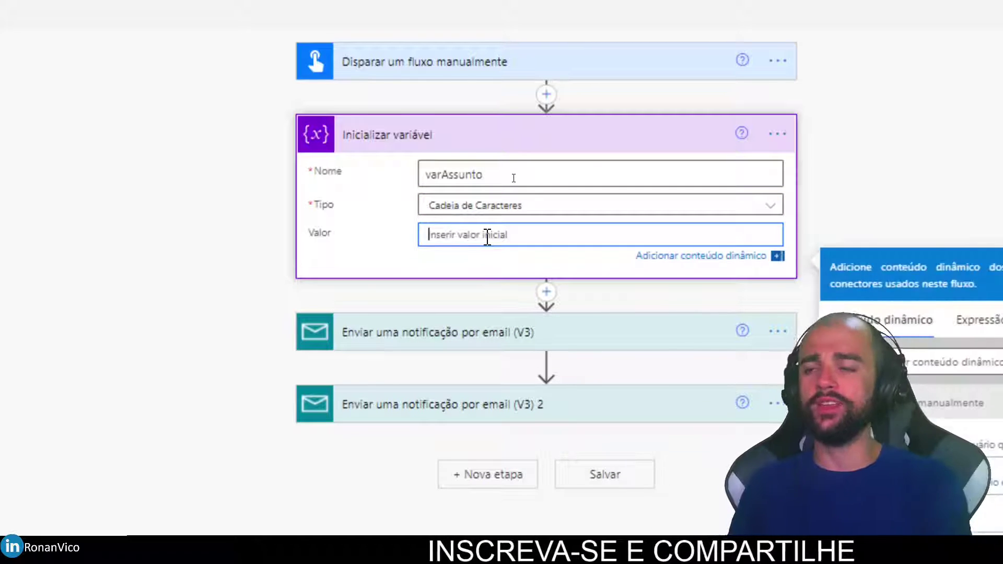
{"action": "type", "text": "NOTIFICAR QUE COMEÇOU FLUXO"}
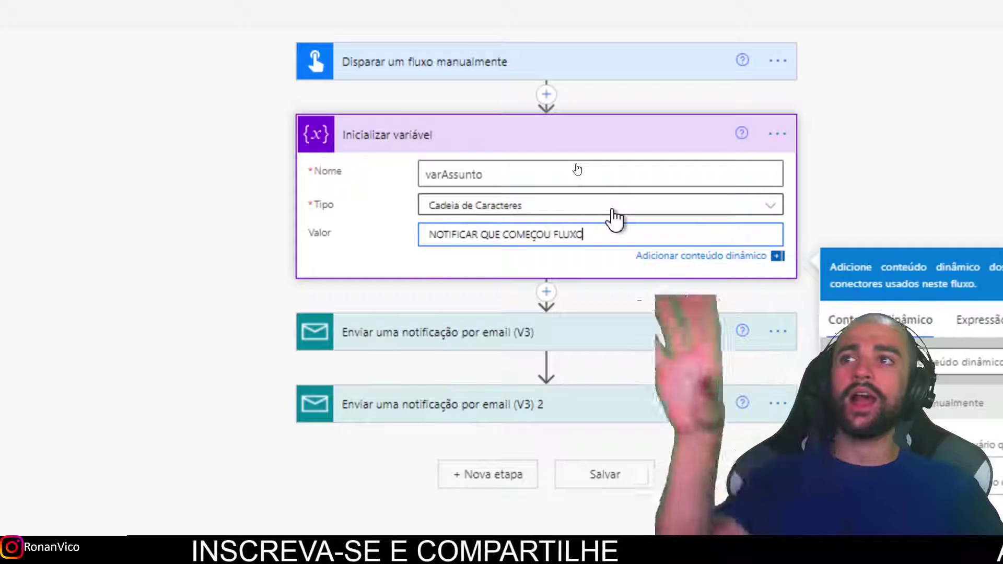
{"action": "key", "text": "ctrl+2"}
{"action": "mouse_move", "coordinate": [424, 260]}
{"action": "left_mouse_down"}
{"action": "mouse_move", "coordinate": [277, 201]}
{"action": "mouse_move", "coordinate": [389, 176]}
{"action": "left_mouse_up"}
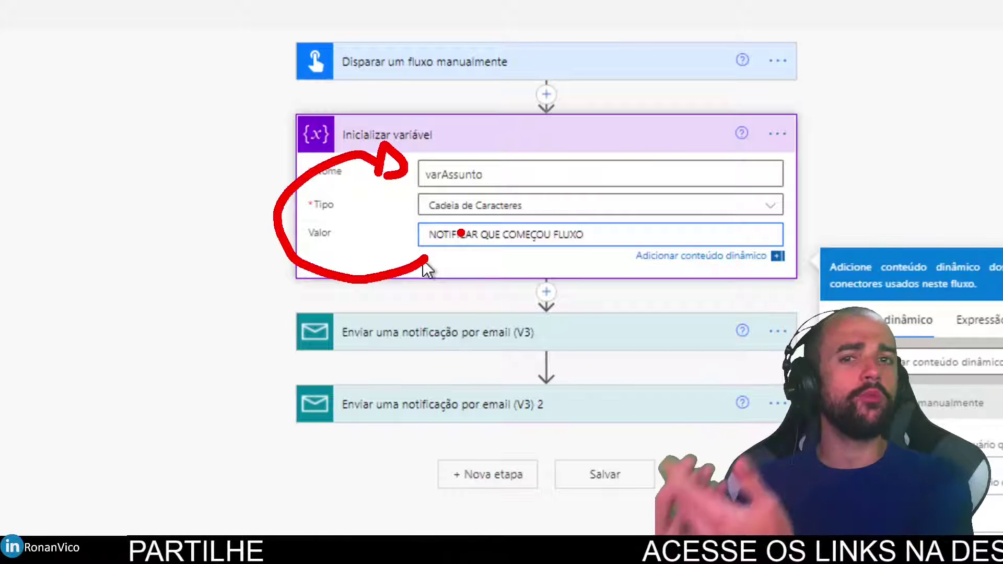
{"action": "key", "text": "Escape"}
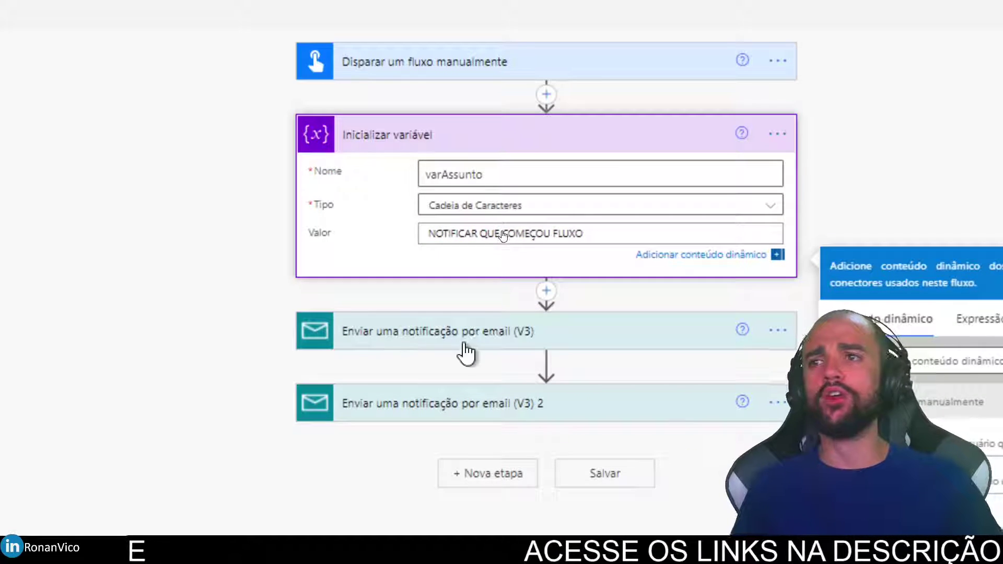
Delete the fixed subject text from the first email step.
{"action": "left_click", "coordinate": [463, 341]}
{"action": "left_click_drag", "start_coordinate": [611, 313], "coordinate": [403, 306]}
{"action": "key", "text": "BackSpace"}
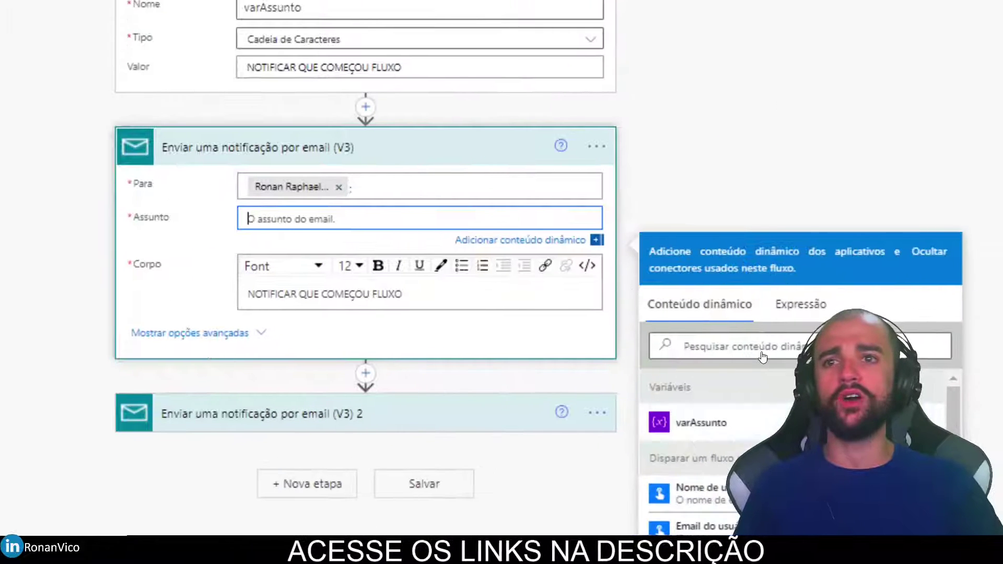
Replace both email subjects with the varAssunto dynamic value and collapse the email cards.
{"action": "left_click", "coordinate": [742, 428]}
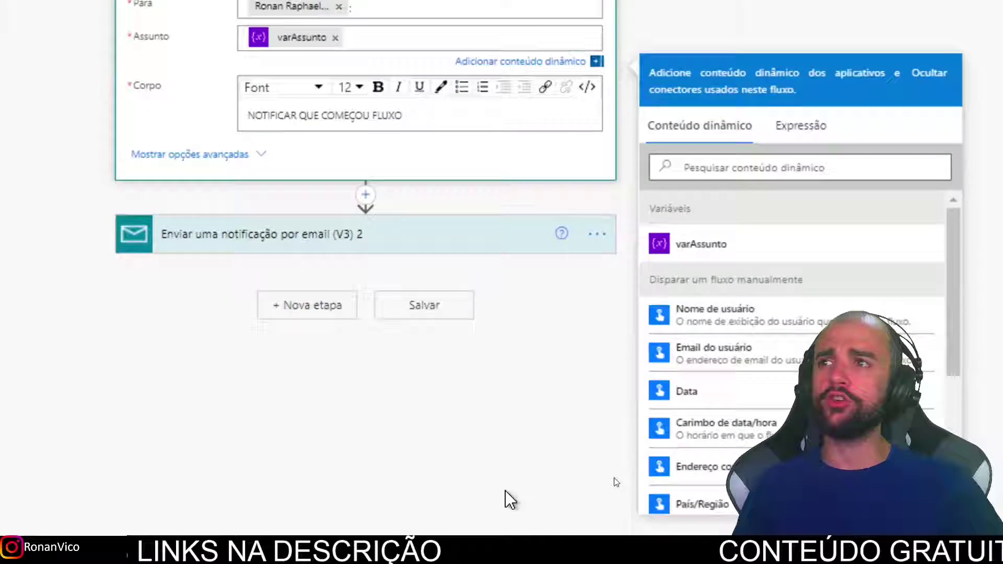
{"action": "left_click", "coordinate": [364, 235]}
{"action": "left_click_drag", "start_coordinate": [413, 288], "coordinate": [128, 290]}
{"action": "key", "text": "BackSpace"}
{"action": "left_click", "coordinate": [702, 492]}
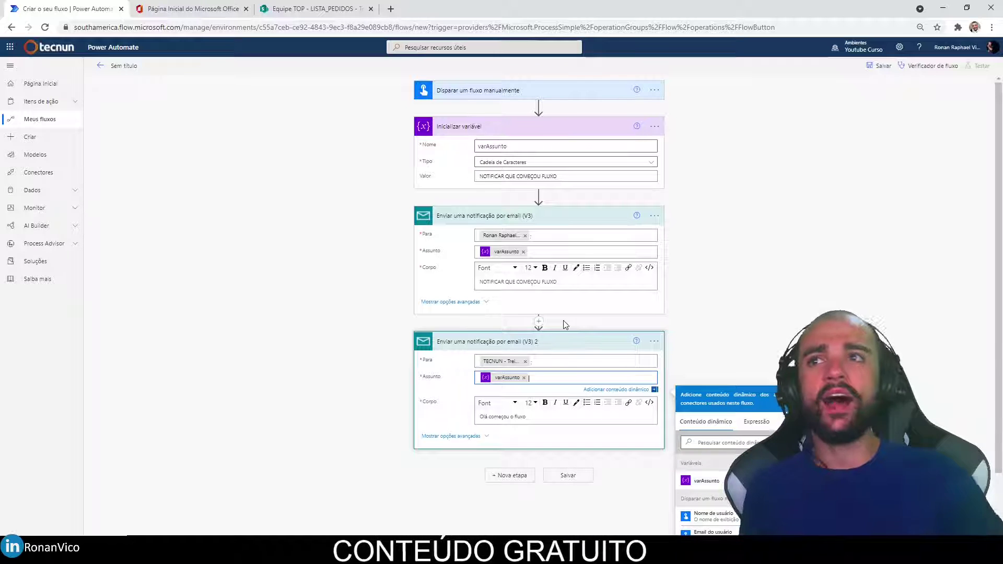
{"action": "left_click", "coordinate": [575, 163]}
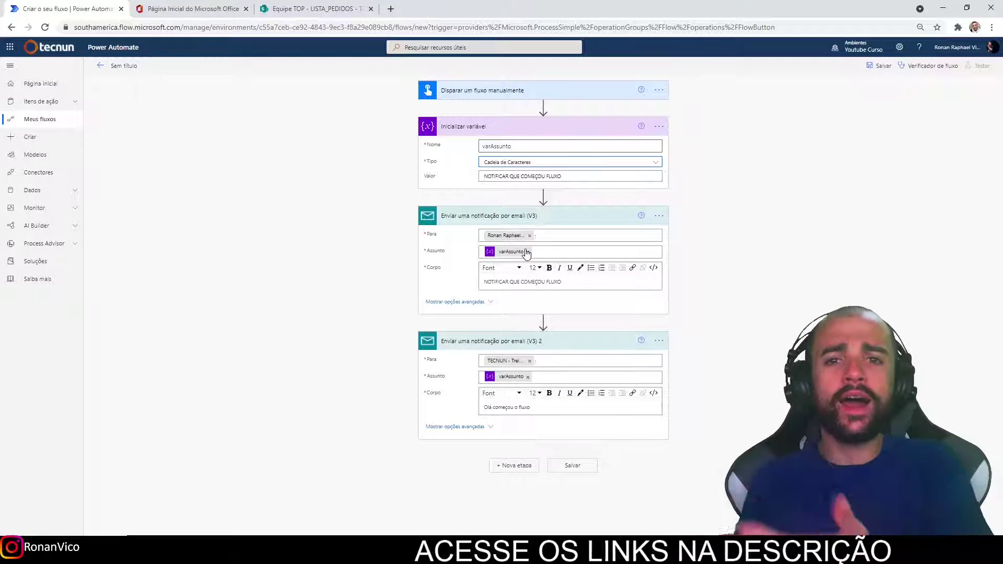
{"action": "left_click", "coordinate": [516, 222]}
{"action": "left_click", "coordinate": [520, 253]}
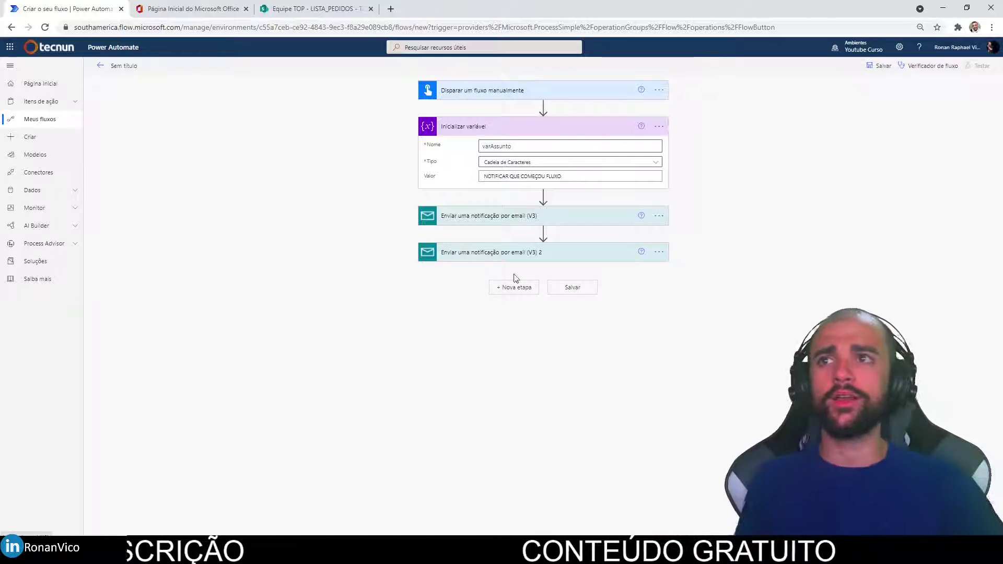
Append a Definir variável step that targets varAssunto.
{"action": "left_click", "coordinate": [514, 286]}
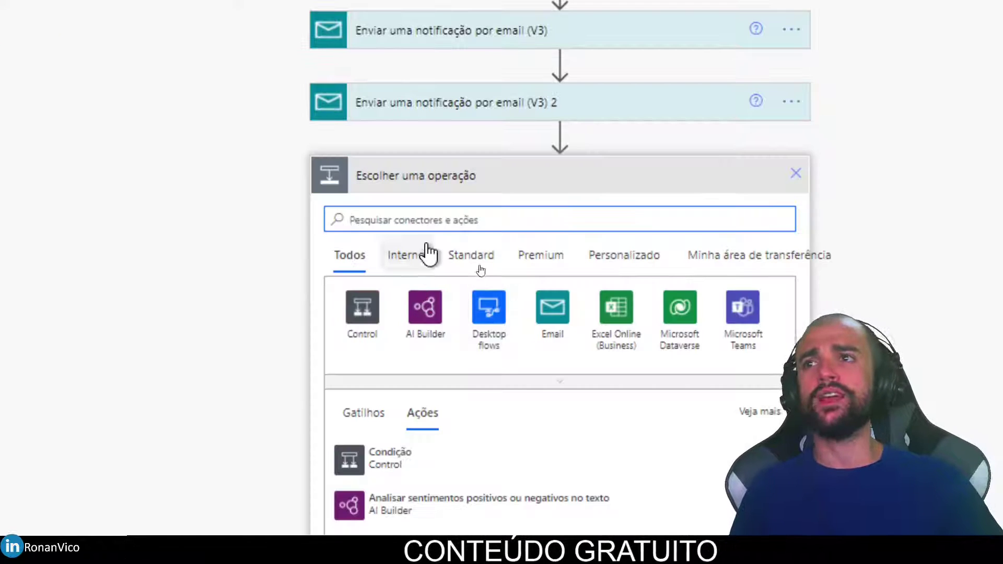
{"action": "type", "text": "var"}
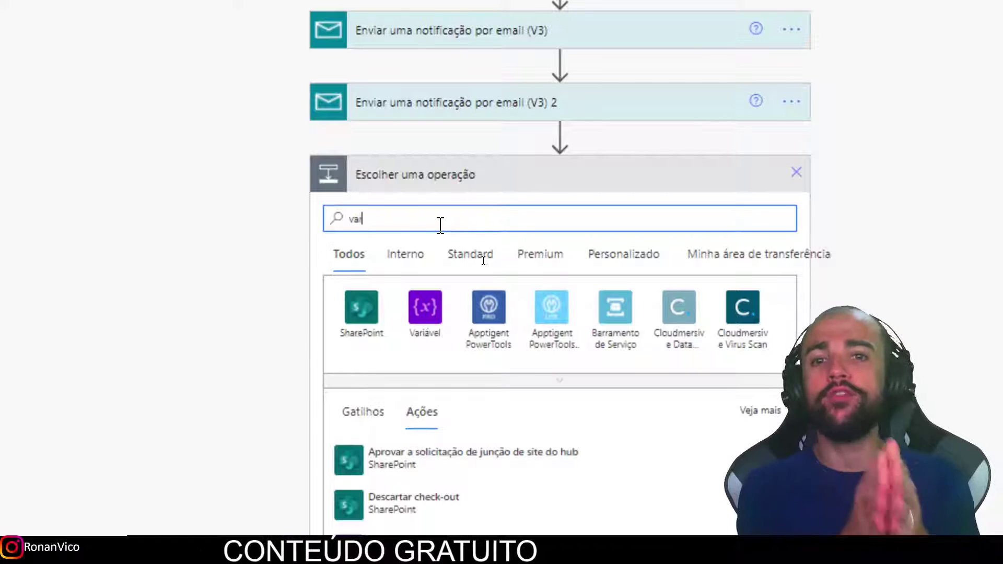
{"action": "left_click", "coordinate": [429, 303]}
{"action": "scroll", "coordinate": [575, 378], "scroll_direction": "down", "scroll_amount": 3}
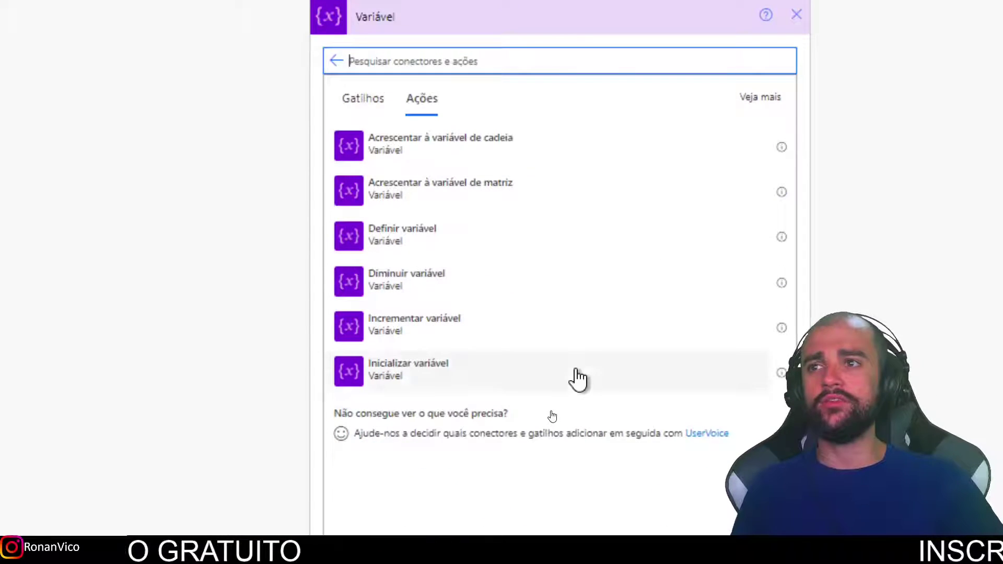
{"action": "scroll", "coordinate": [582, 334], "scroll_direction": "up", "scroll_amount": 1}
{"action": "left_click", "coordinate": [493, 280]}
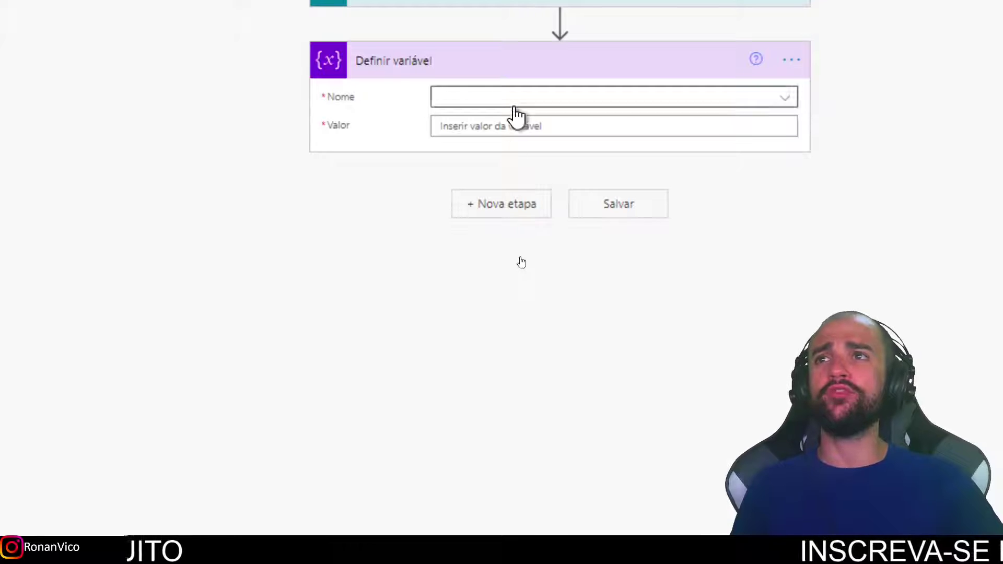
{"action": "left_click", "coordinate": [515, 97]}
{"action": "left_click", "coordinate": [519, 154]}
Set its value to 'MUDEI DE ASSUNTO - NOTIQUEI NOVAMETNE' and save the flow.
{"action": "left_click", "coordinate": [511, 124]}
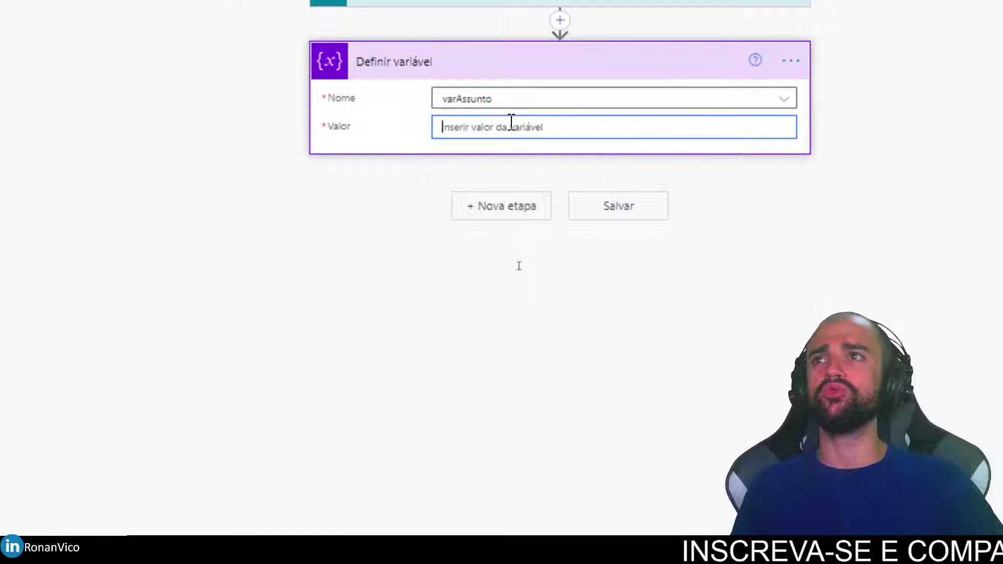
{"action": "type", "text": "M"}
{"action": "key", "text": "BackSpace"}
{"action": "type", "text": "MUDEI DE ASSUNTO - NOTIF"}
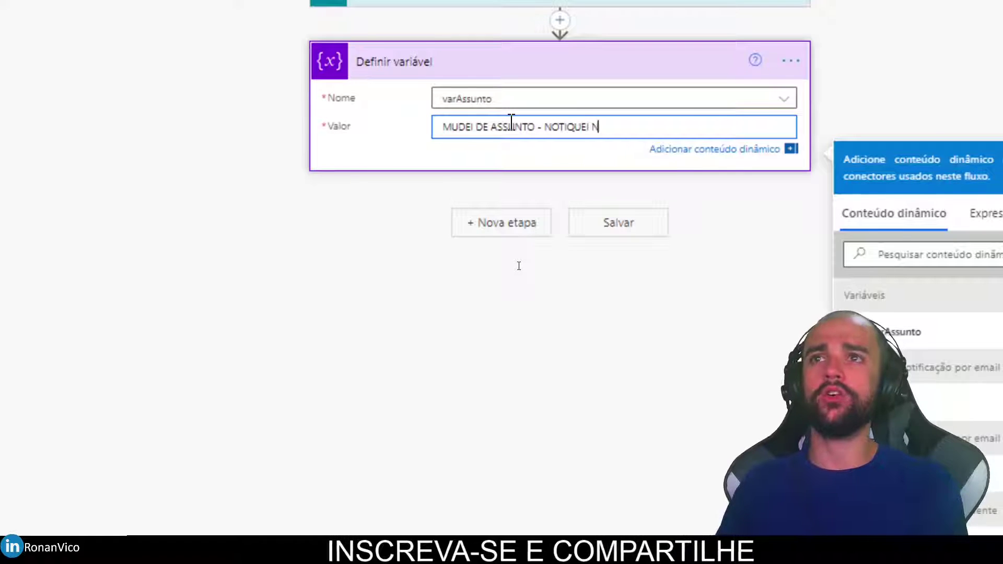
{"action": "type", "text": "ETNE"}
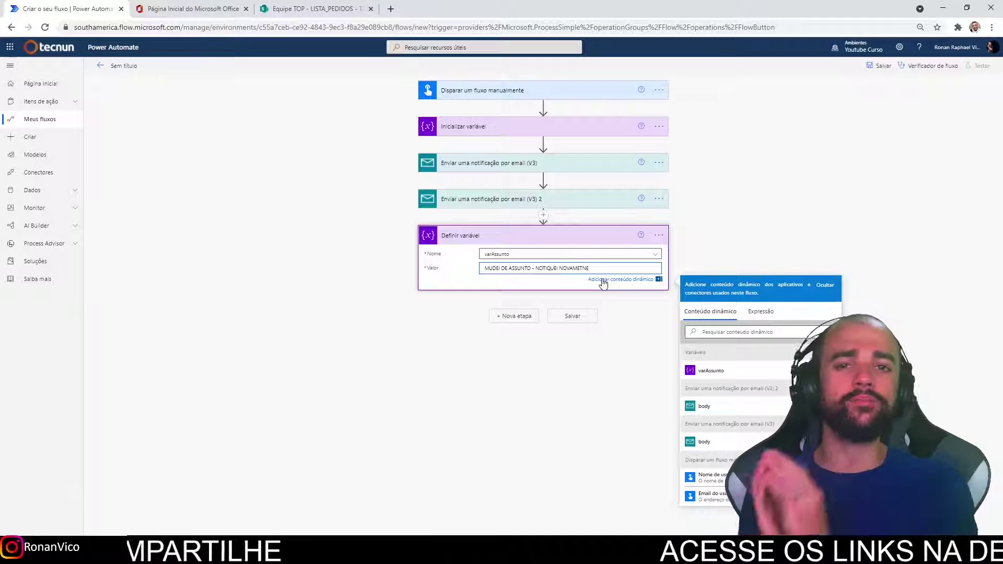
{"action": "left_click", "coordinate": [584, 172]}
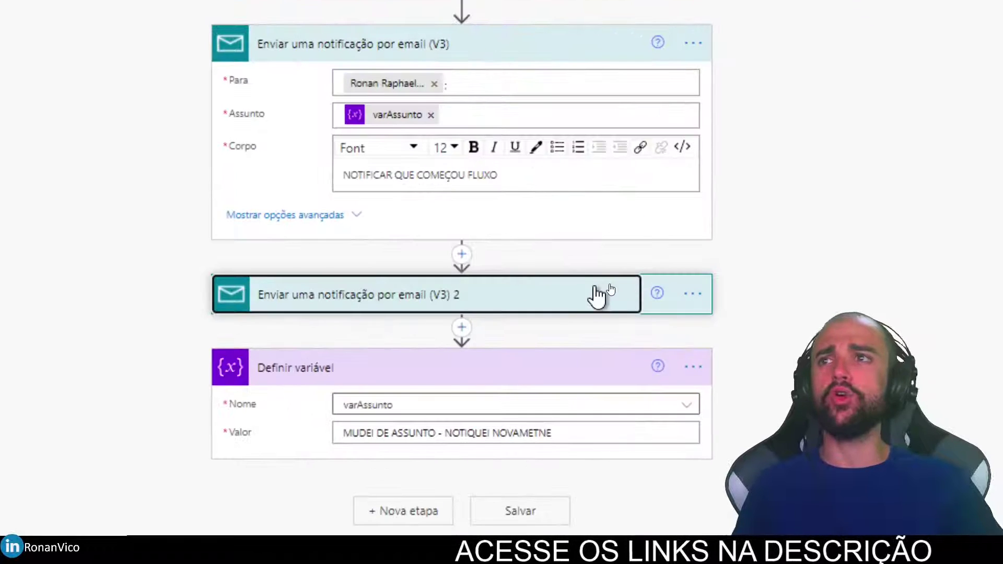
{"action": "left_click", "coordinate": [612, 287]}
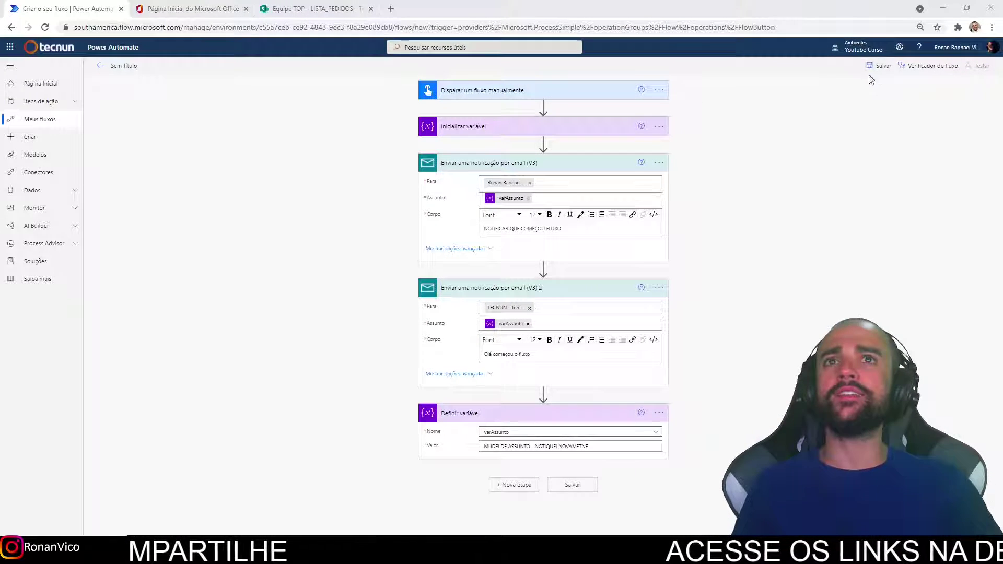
{"action": "left_click", "coordinate": [879, 66]}
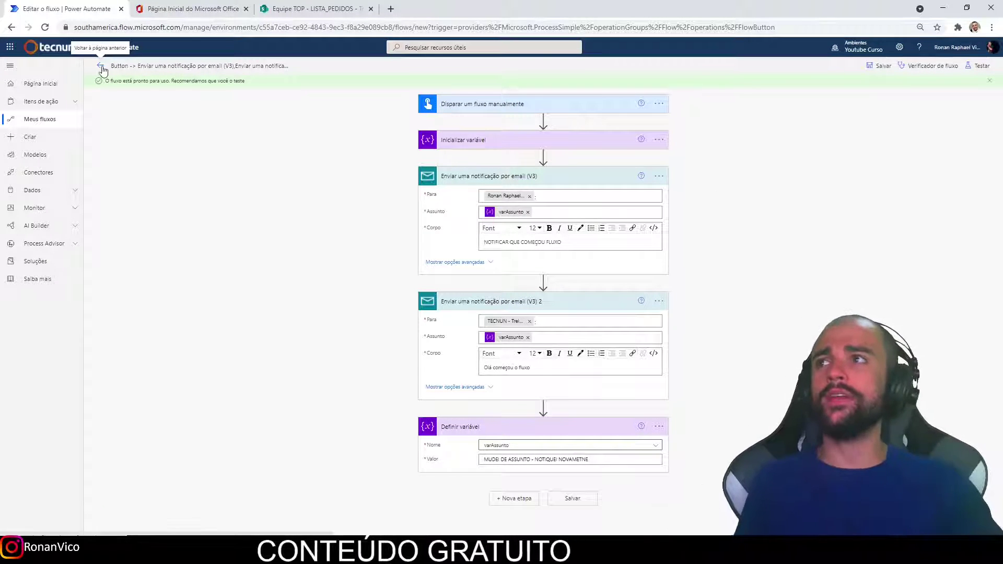
Collapse both email cards and the Definir variável card.
{"action": "left_click", "coordinate": [537, 177]}
{"action": "left_click", "coordinate": [575, 218]}
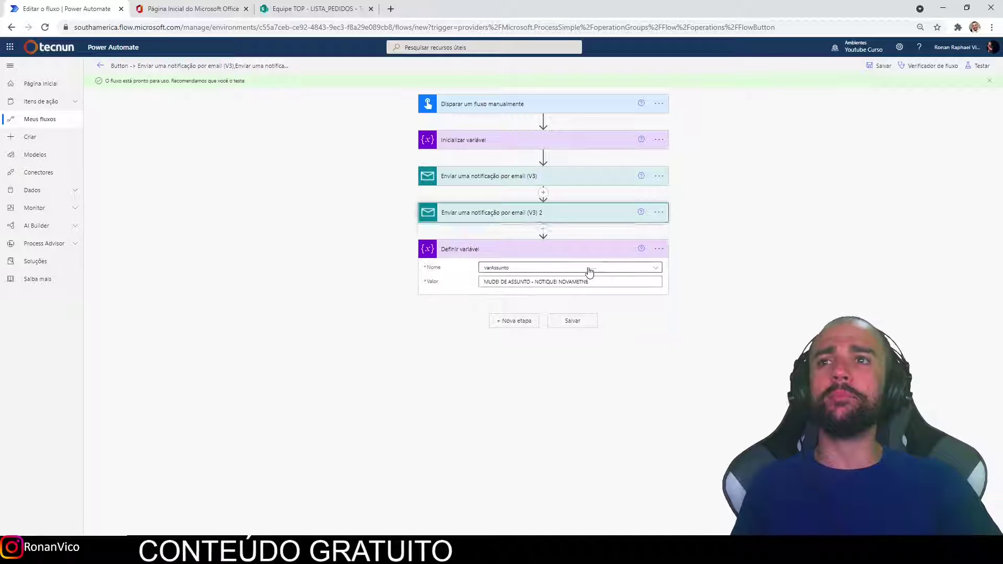
{"action": "left_click", "coordinate": [604, 252]}
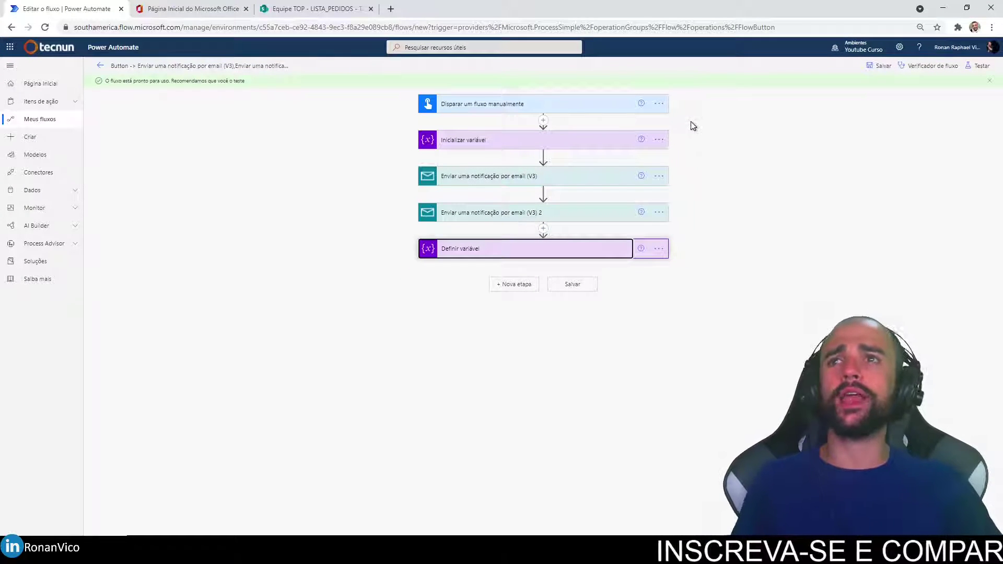
Rename the Inicializar variável step to 'Iniciando variavel varAssunto'.
{"action": "left_click", "coordinate": [658, 140]}
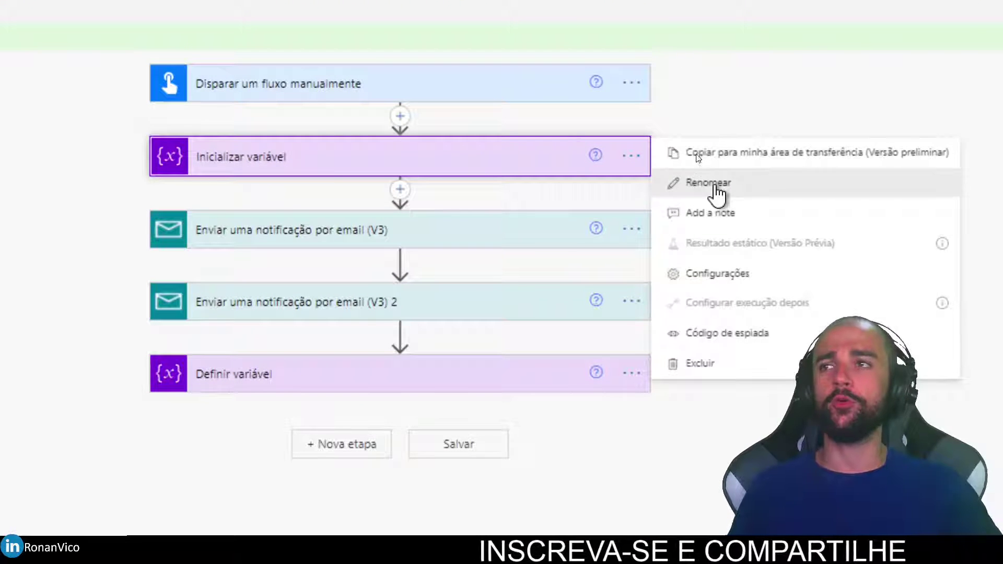
{"action": "left_click", "coordinate": [717, 195]}
{"action": "key", "text": "BackSpace"}
{"action": "type", "text": "Iniciando variavel"}
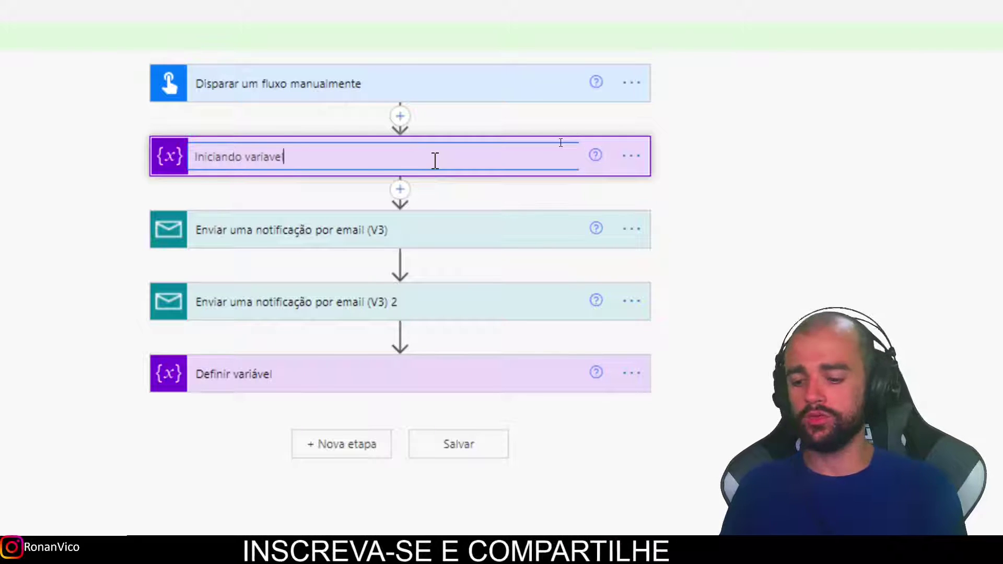
{"action": "type", "text": " varAssunto"}
{"action": "key", "text": "Return"}
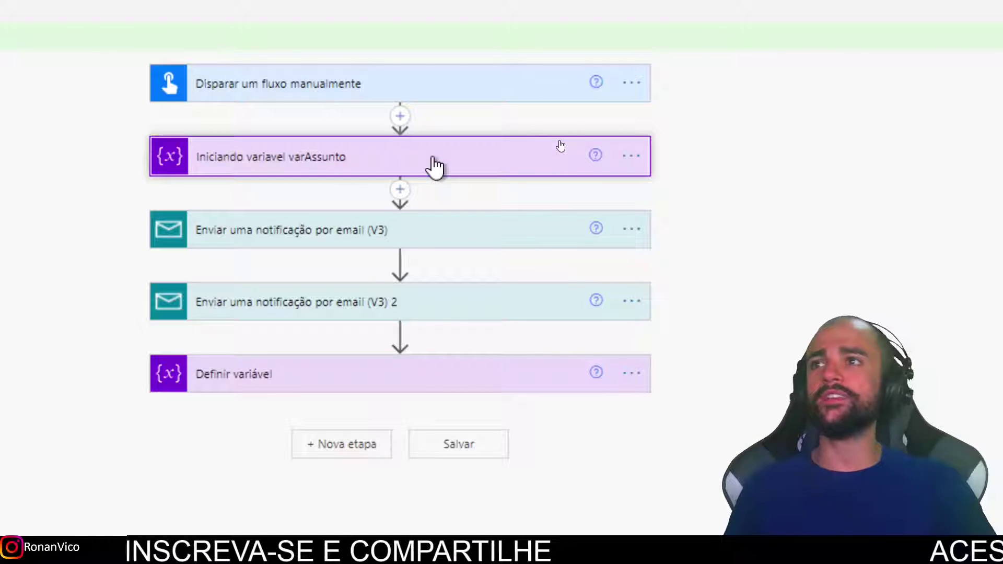
{"action": "left_click", "coordinate": [428, 158]}
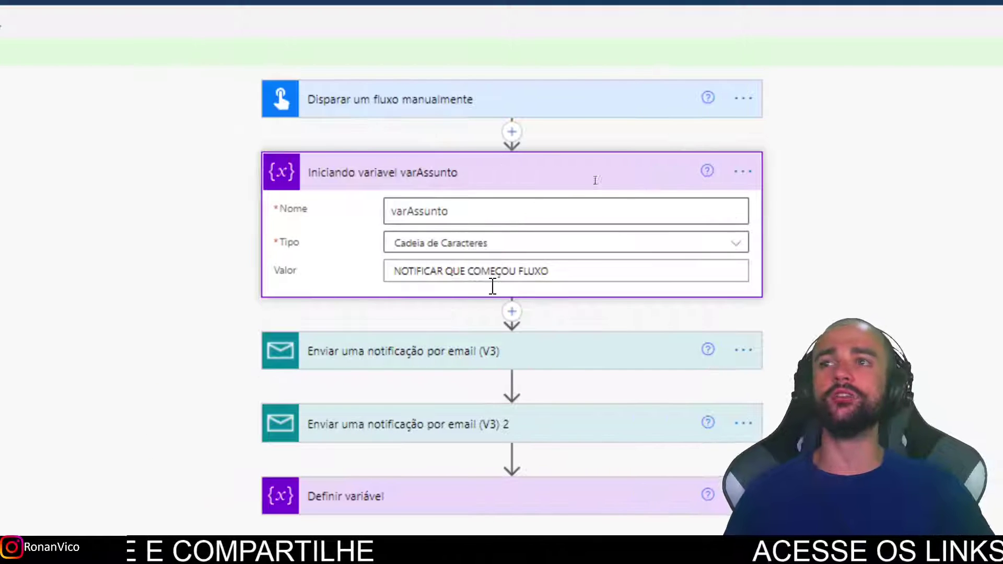
{"action": "left_click", "coordinate": [535, 183]}
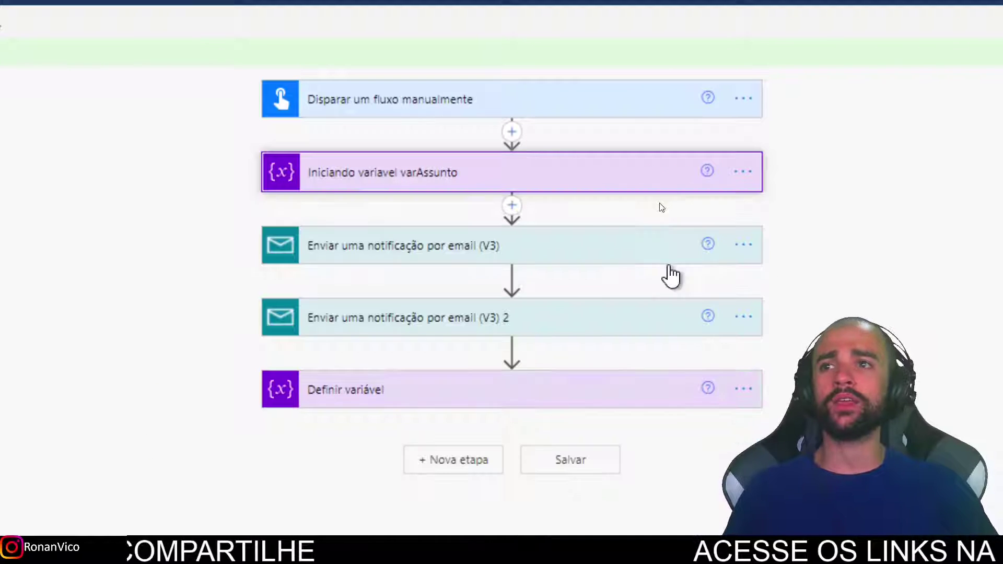
Retitle the first email step to describe notifying the recipient that the flow started.
{"action": "left_click", "coordinate": [743, 243]}
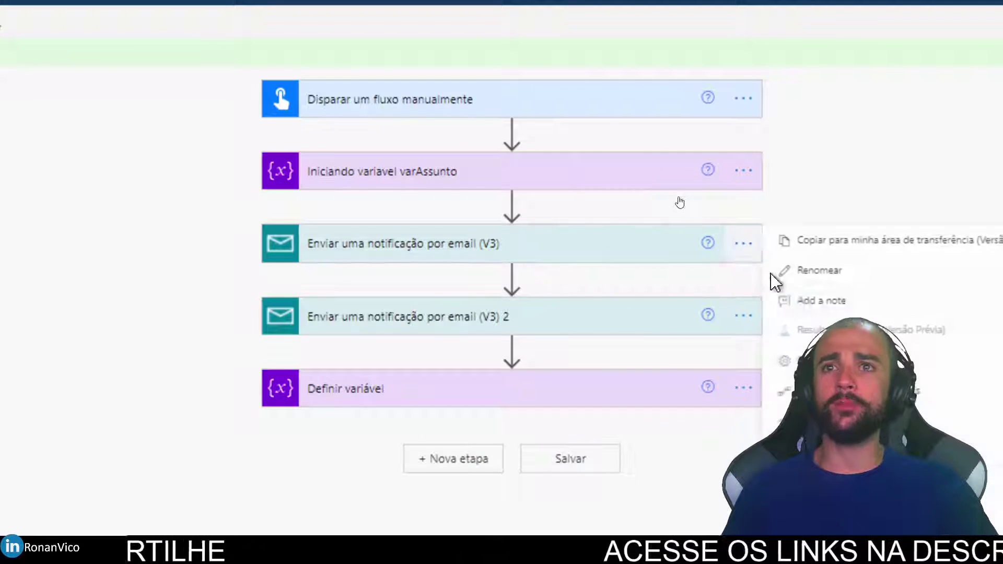
{"action": "left_click", "coordinate": [803, 270]}
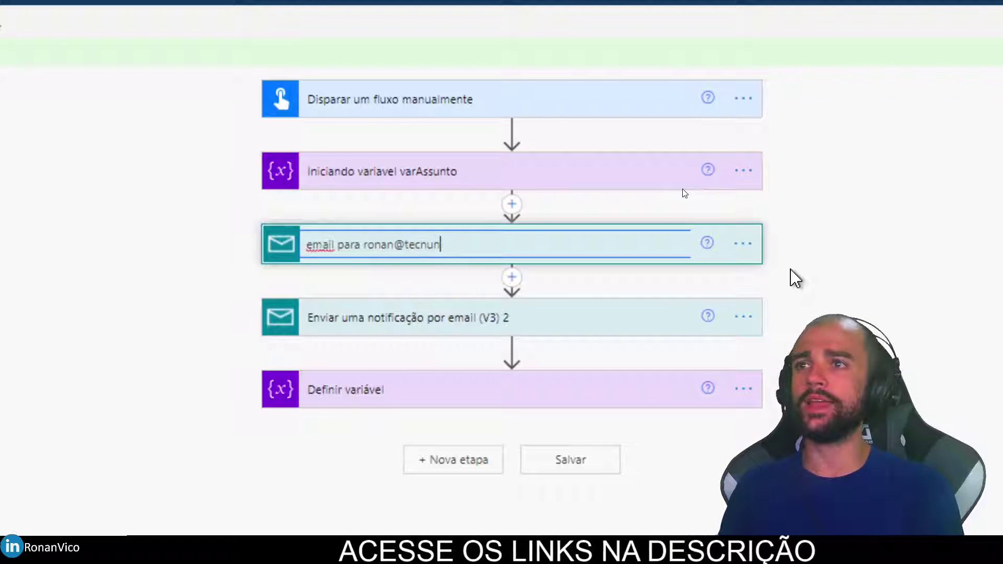
{"action": "type", "text": " que começou o fluxo"}
{"action": "key", "text": "Return"}
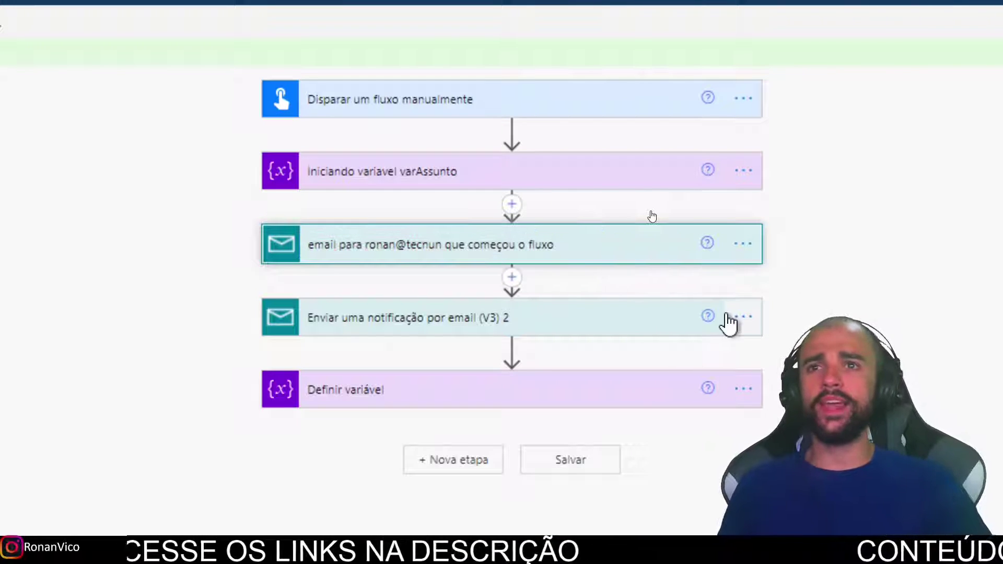
Retitle the second email step with a name ending 'notificando inicio do fluxo'.
{"action": "left_click", "coordinate": [743, 316]}
{"action": "left_click", "coordinate": [789, 340]}
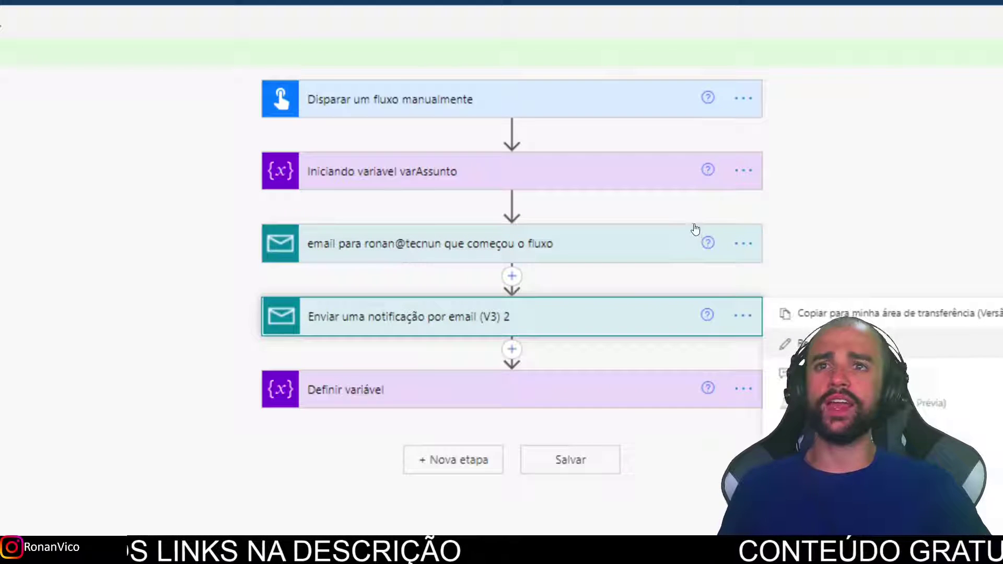
{"action": "type", "text": "email para t"}
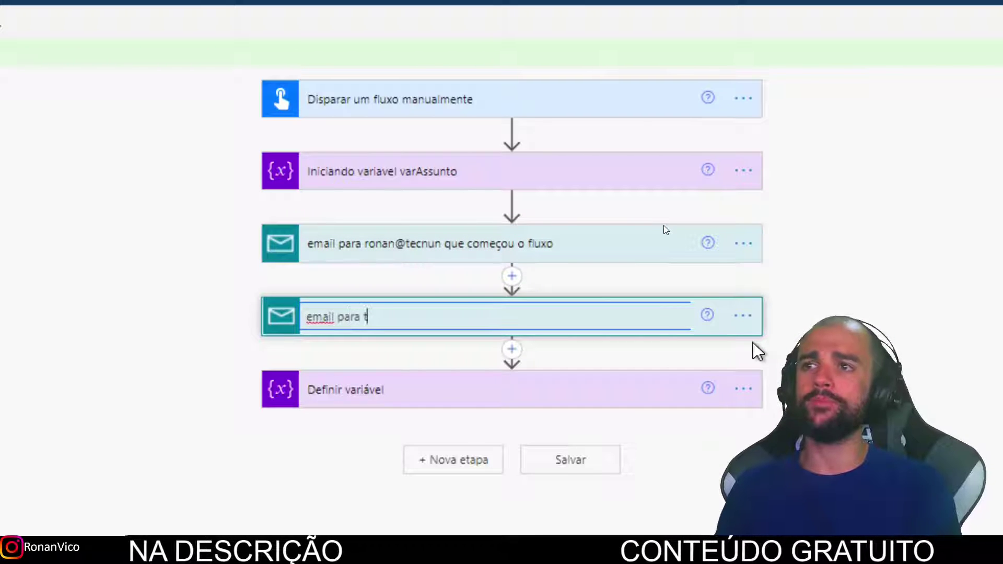
{"action": "key", "text": "BackSpace"}
{"action": "type", "text": "caixa treinamentos"}
{"action": "key", "text": "End"}
{"action": "type", "text": "notificando inicio do fluxo"}
{"action": "key", "text": "Return"}
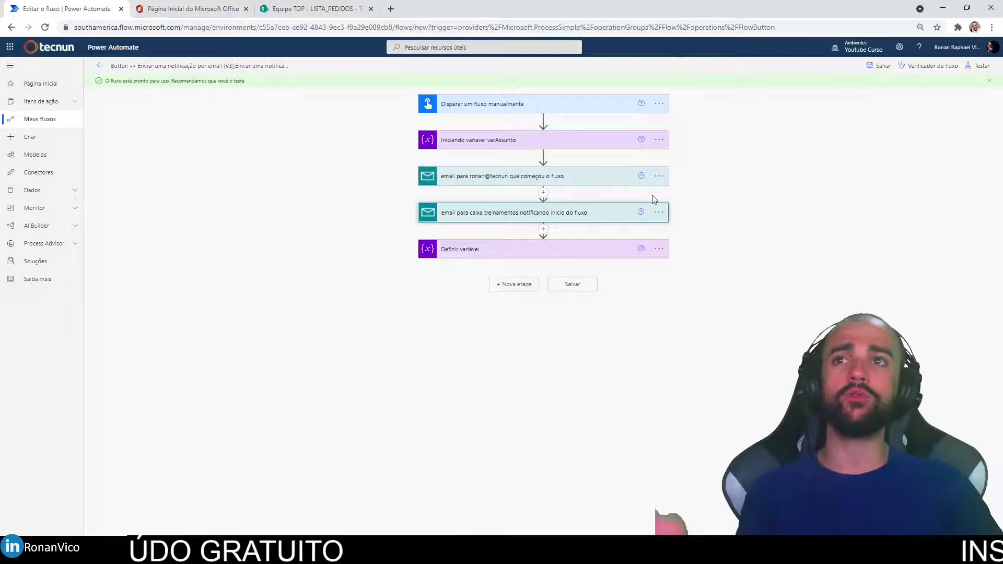
Rename the Definir variável step to 'alterando valor da varAssunto'.
{"action": "left_click", "coordinate": [660, 248]}
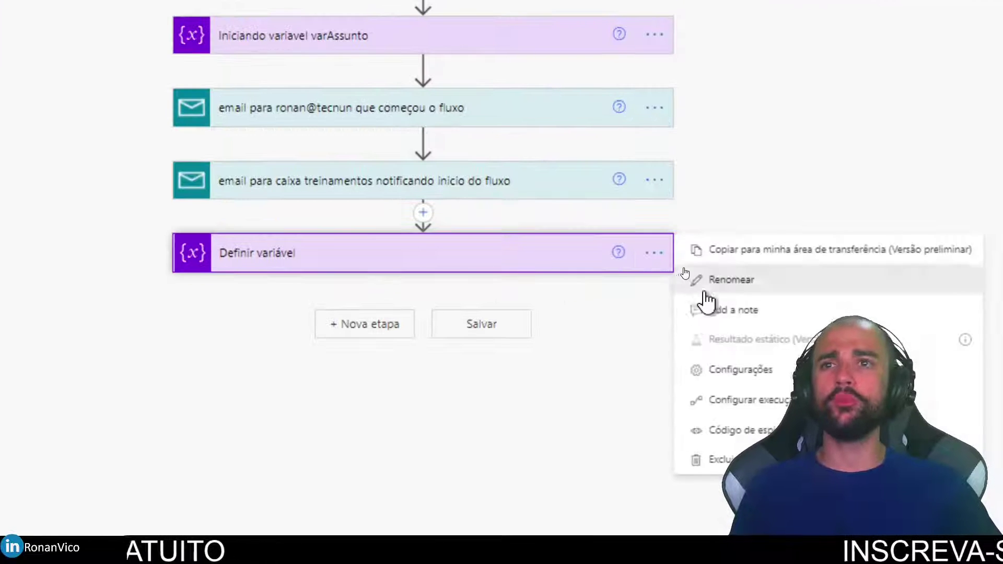
{"action": "left_click", "coordinate": [711, 287]}
{"action": "type", "text": "alterando valor da v"}
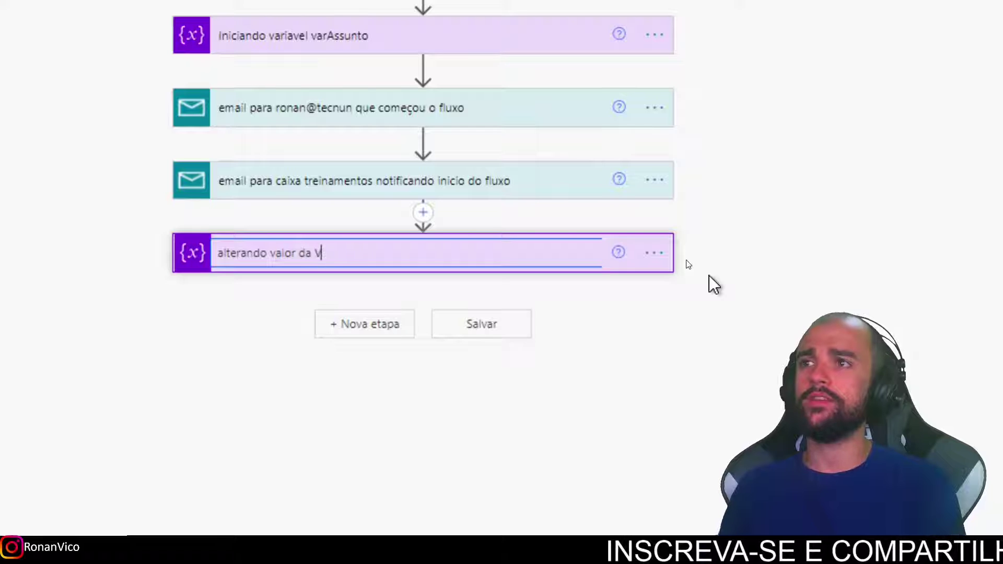
{"action": "type", "text": "arAssunto"}
{"action": "key", "text": "Return"}
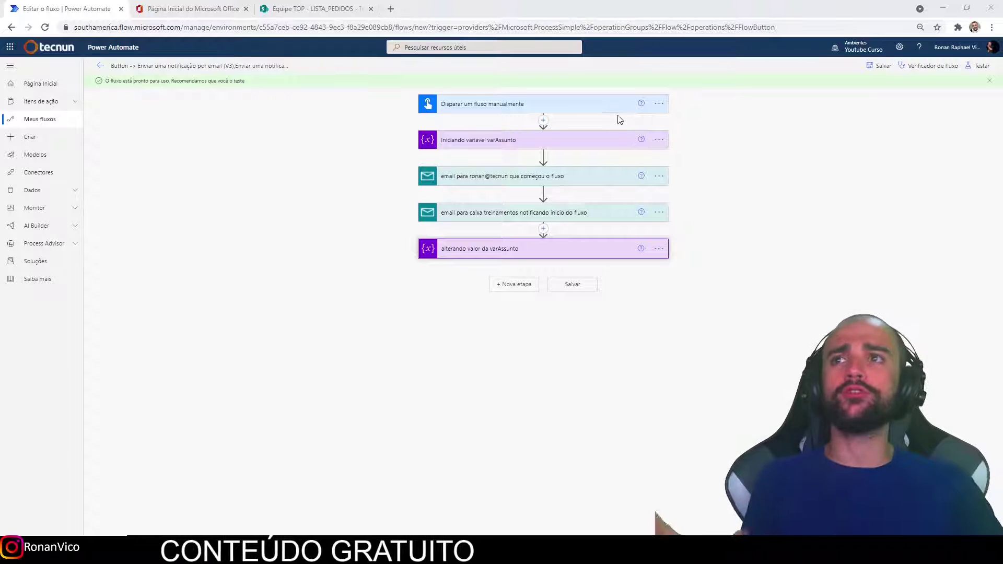
Attach a note to the first email step saying it sends the default subject with related data.
{"action": "left_click", "coordinate": [605, 179]}
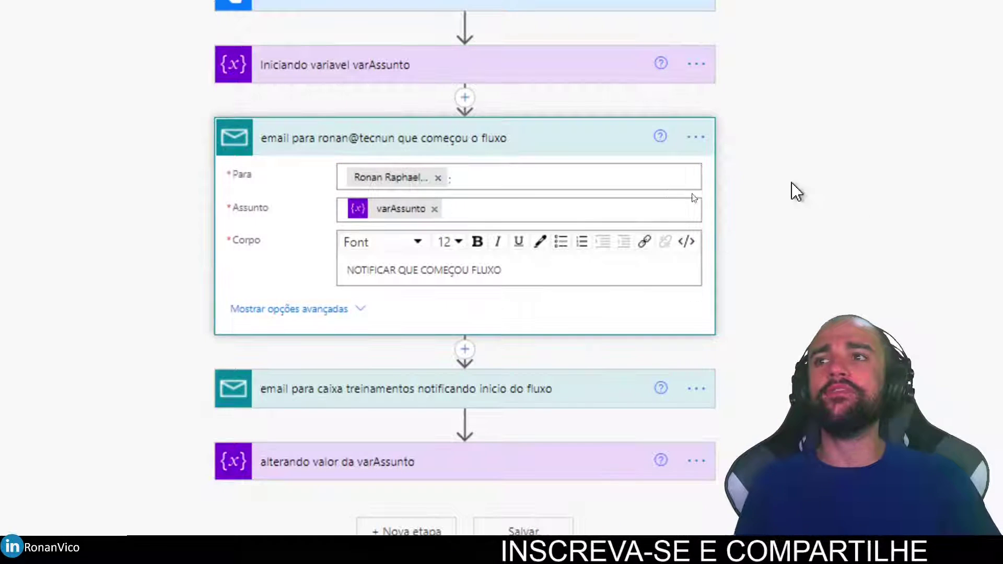
{"action": "left_click", "coordinate": [741, 137]}
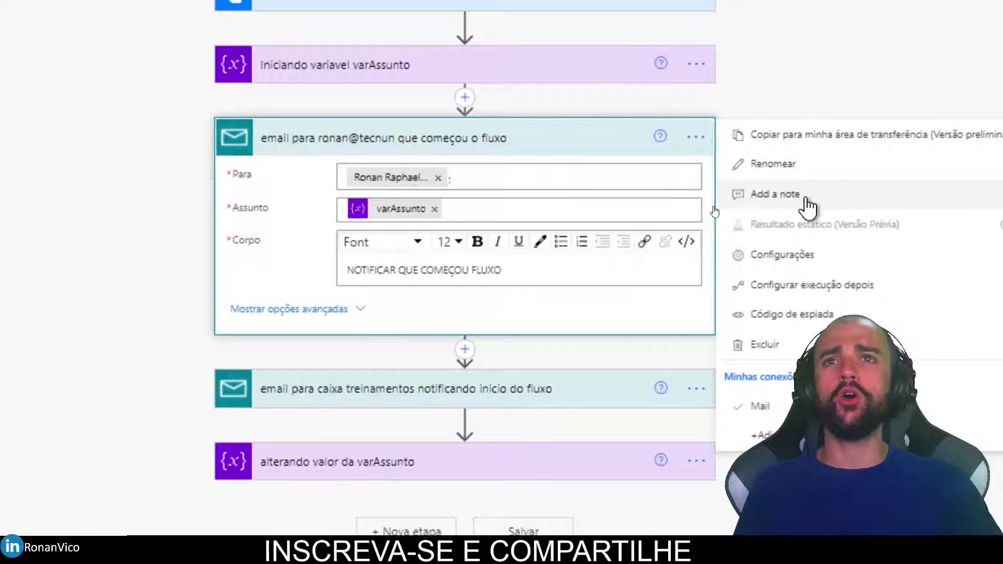
{"action": "left_click", "coordinate": [831, 198]}
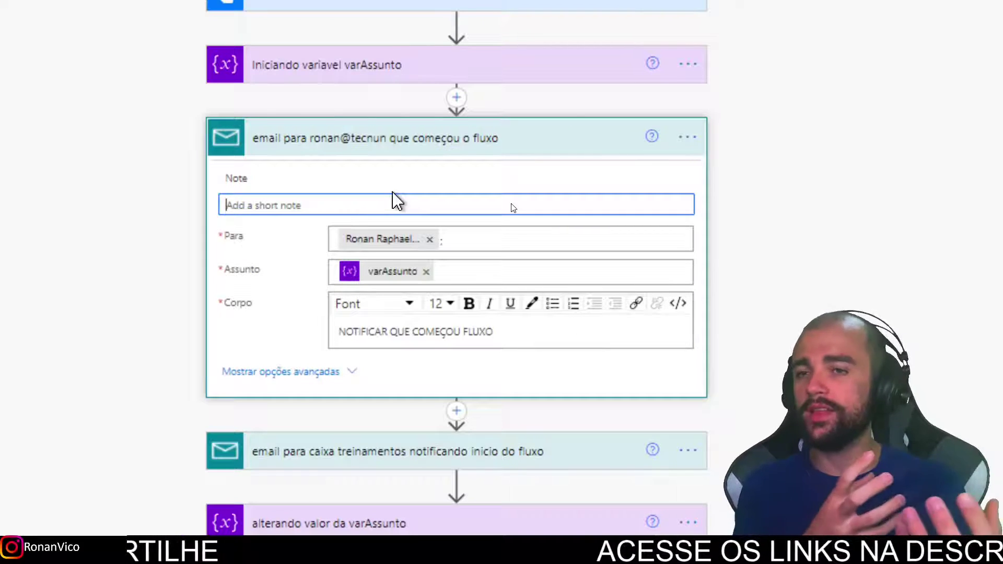
{"action": "type", "text": "Ess"}
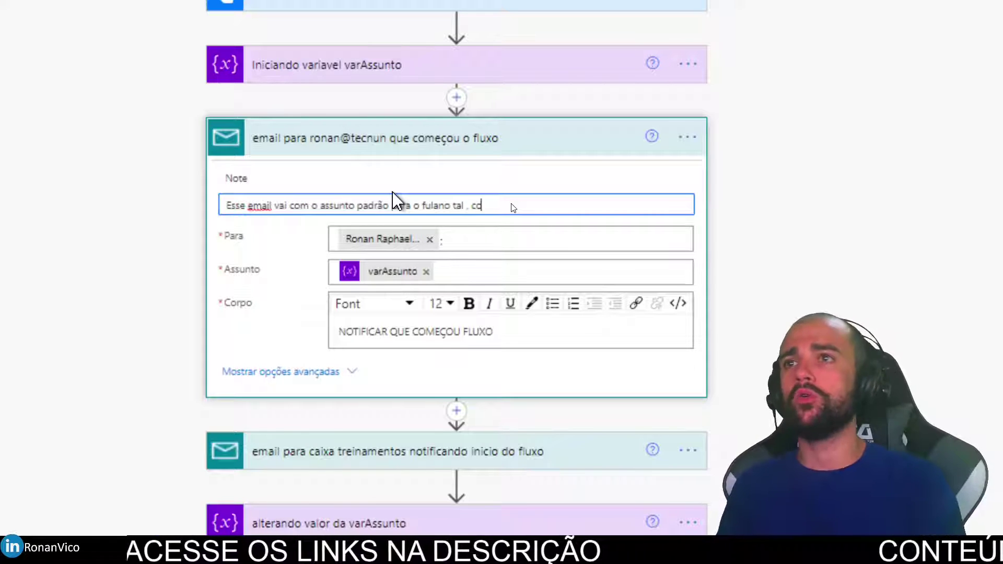
{"action": "type", "text": "ados refertente a tal co"}
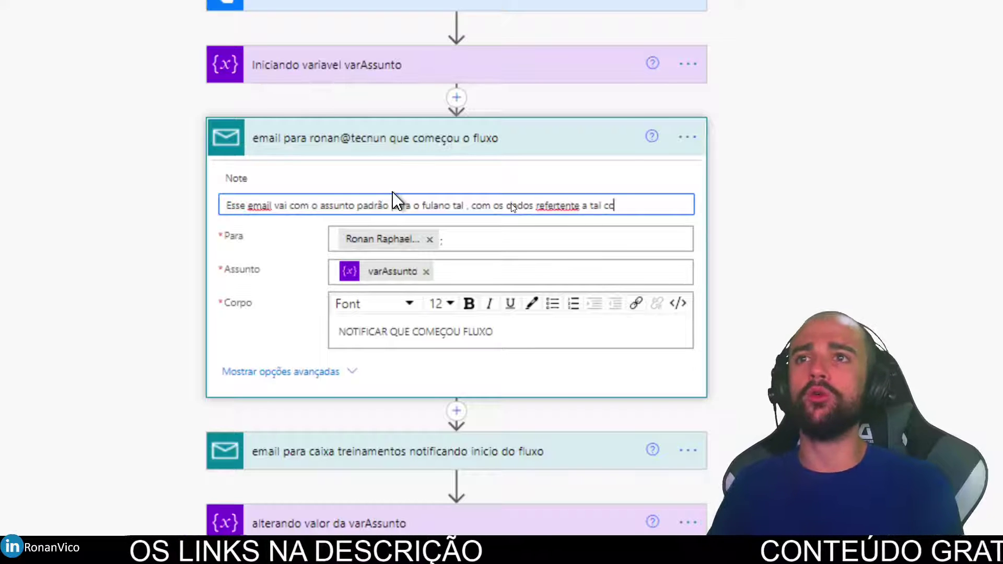
{"action": "type", "text": "isa e tec et c"}
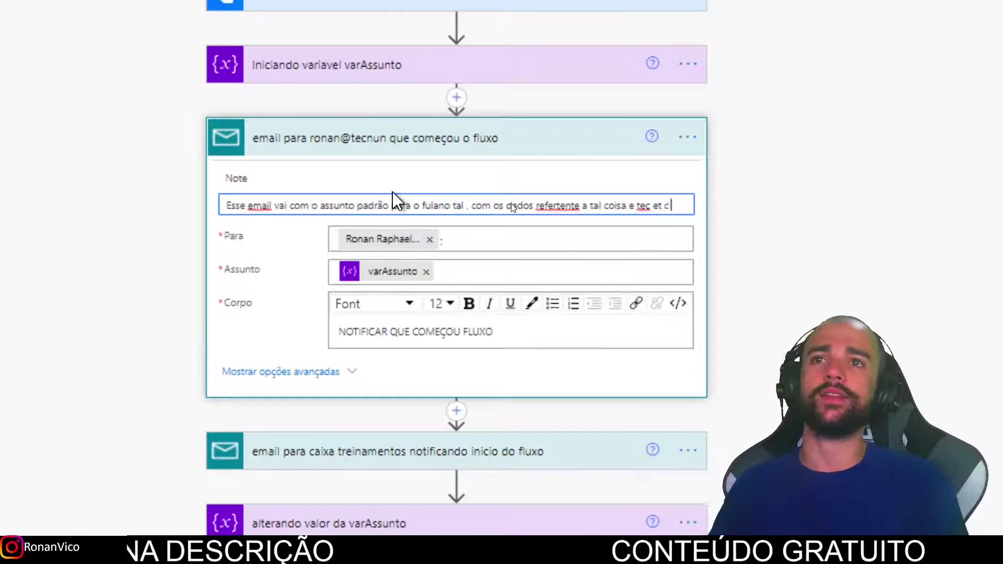
{"action": "key", "text": "Return"}
{"action": "mouse_move", "coordinate": [211, 173]}
{"action": "left_mouse_down"}
{"action": "mouse_move", "coordinate": [324, 206]}
{"action": "mouse_move", "coordinate": [622, 206]}
{"action": "mouse_move", "coordinate": [591, 150]}
{"action": "mouse_move", "coordinate": [143, 135]}
{"action": "left_mouse_up"}
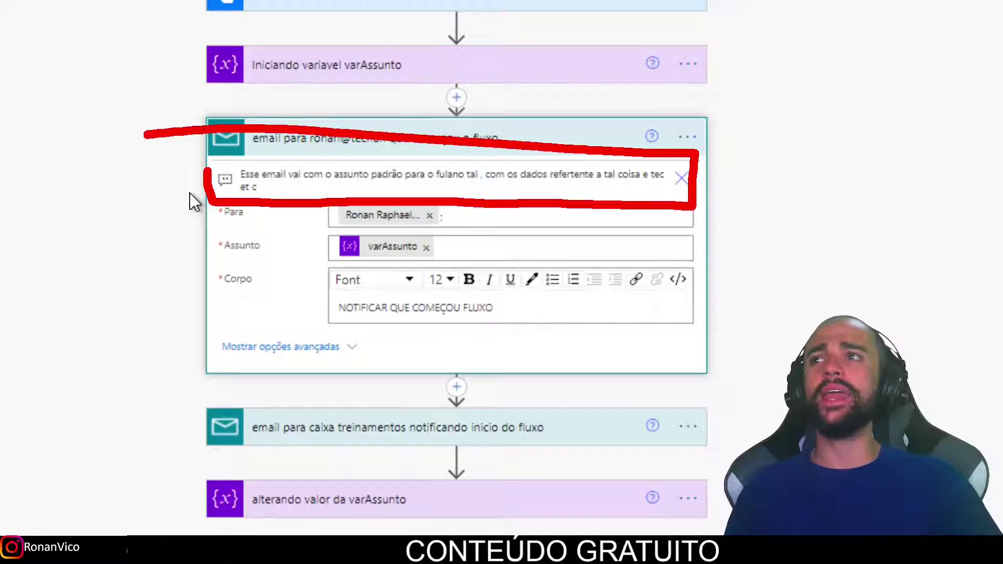
{"action": "left_click", "coordinate": [441, 152]}
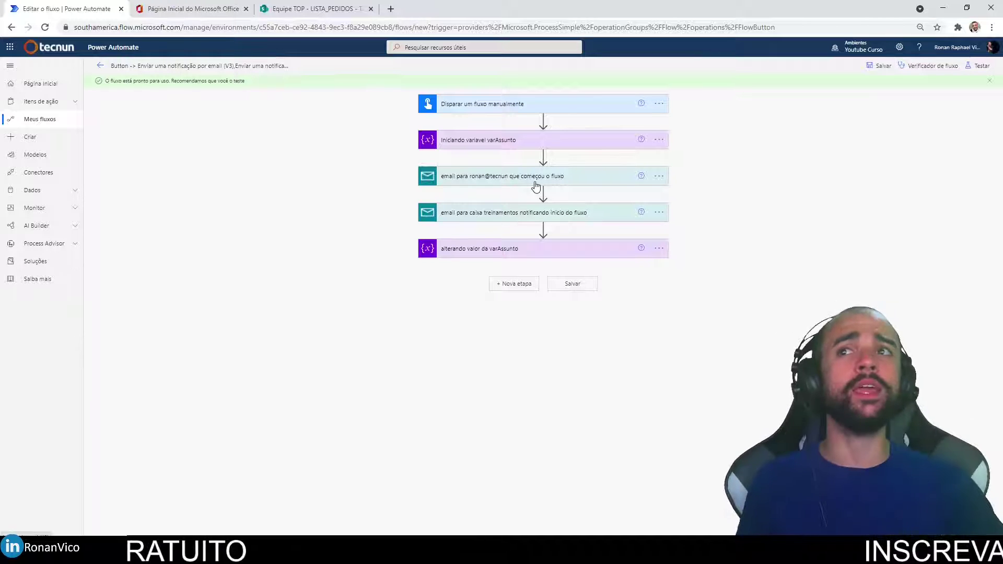
{"action": "left_click", "coordinate": [596, 179]}
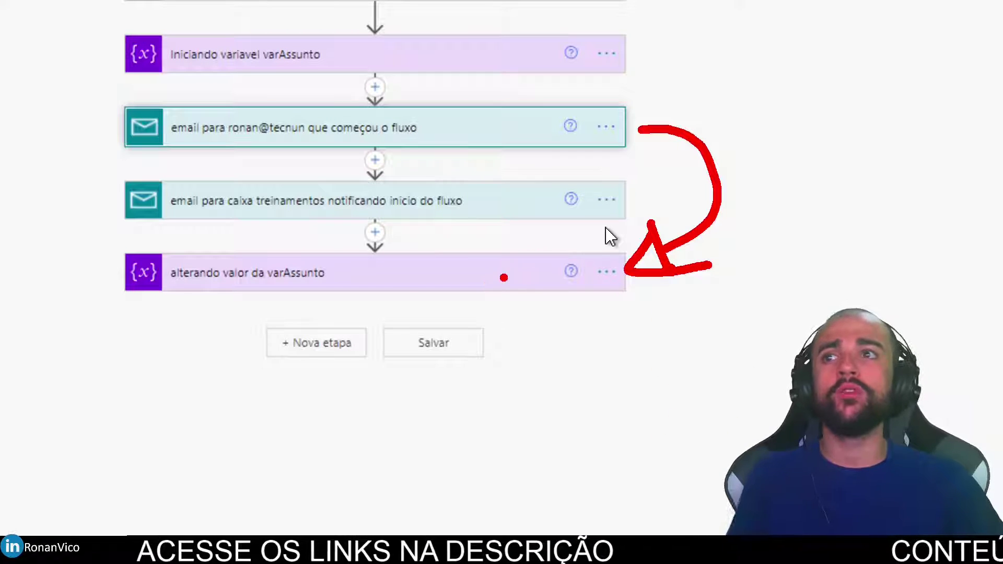
{"action": "key", "text": "Escape"}
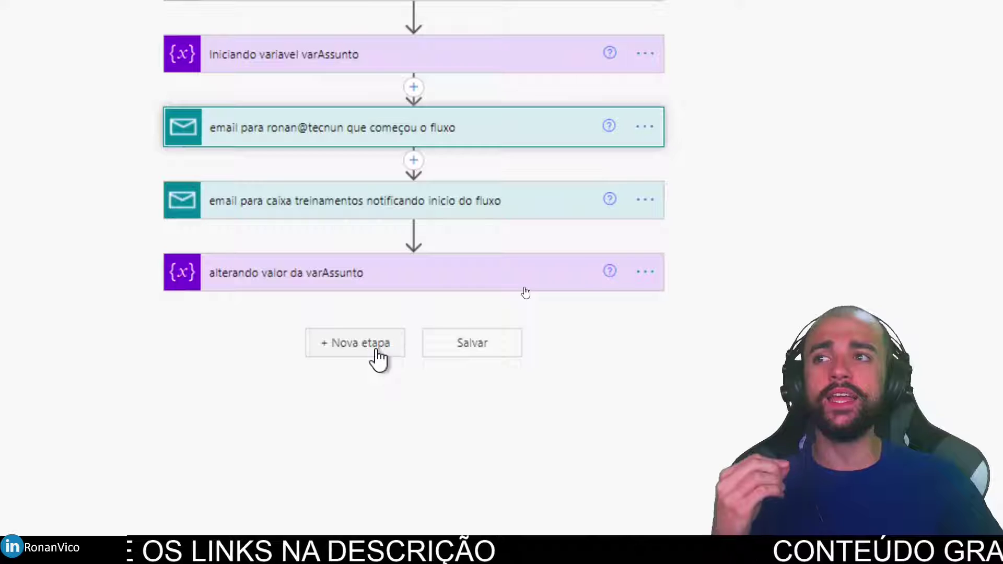
Copy the first email step to the clipboard via Copiar para minha área de transferência.
{"action": "left_click", "coordinate": [377, 351]}
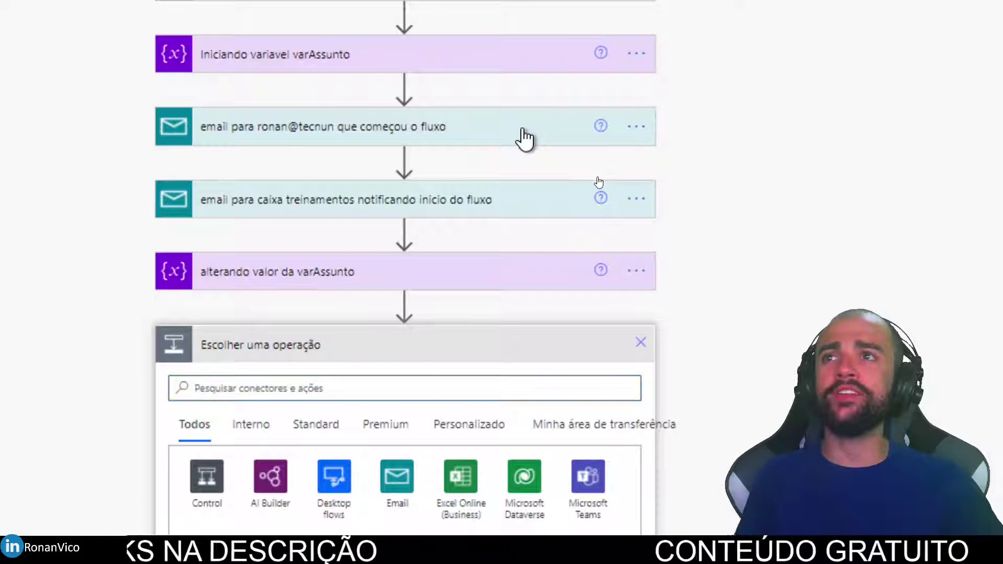
{"action": "left_click", "coordinate": [523, 130]}
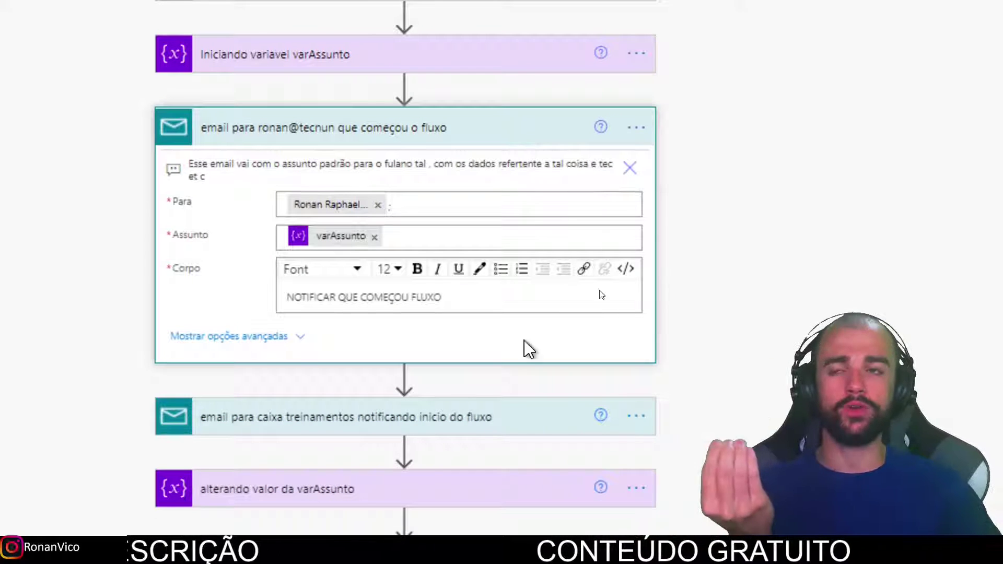
{"action": "scroll", "coordinate": [527, 349], "scroll_direction": "down", "scroll_amount": 1}
{"action": "left_click", "coordinate": [646, 102]}
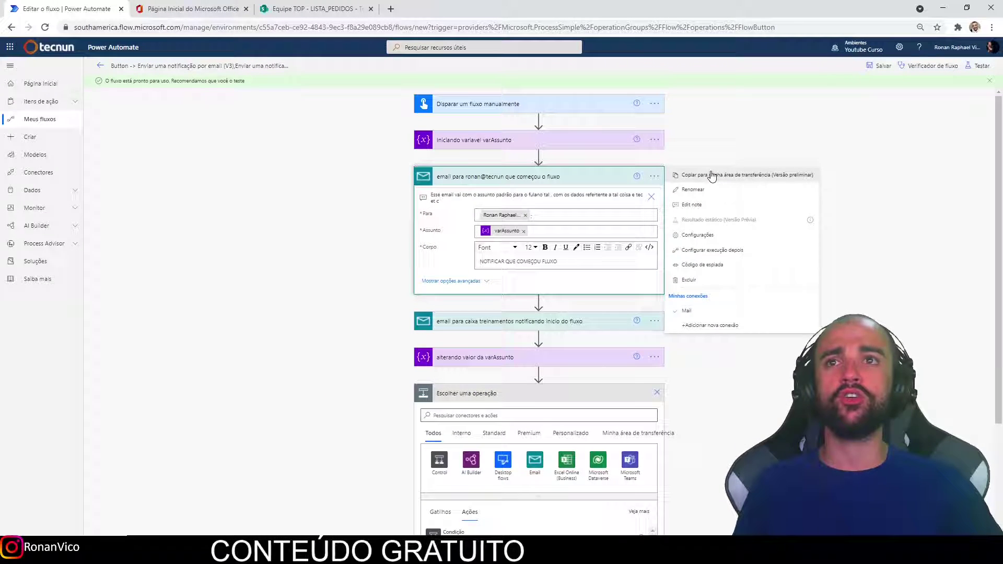
{"action": "left_click", "coordinate": [712, 176]}
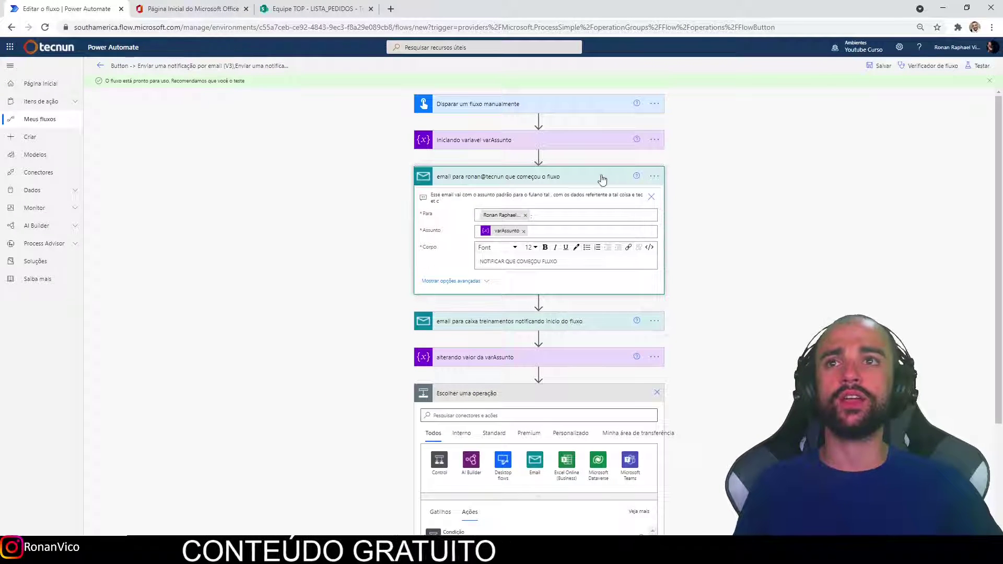
{"action": "left_click", "coordinate": [597, 181]}
Paste the copied email from Minha área de transferência as the flow's last step.
{"action": "scroll", "coordinate": [592, 256], "scroll_direction": "down", "scroll_amount": 2}
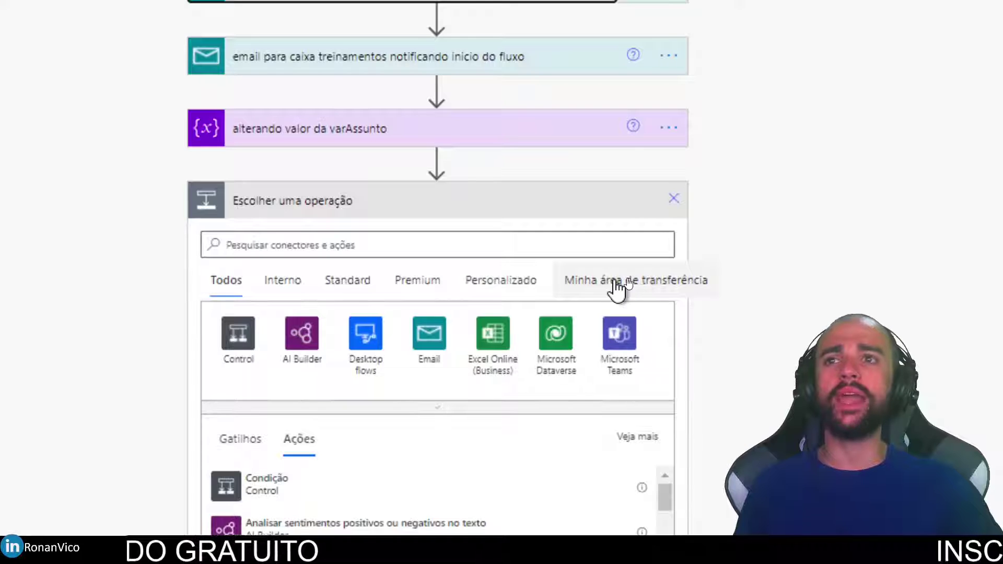
{"action": "left_click", "coordinate": [616, 282]}
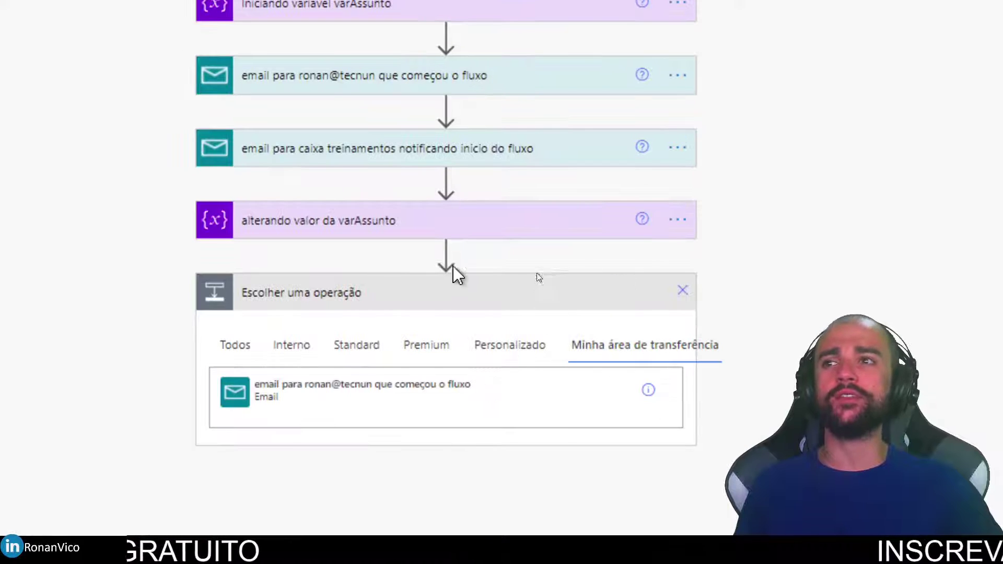
{"action": "left_click", "coordinate": [348, 402]}
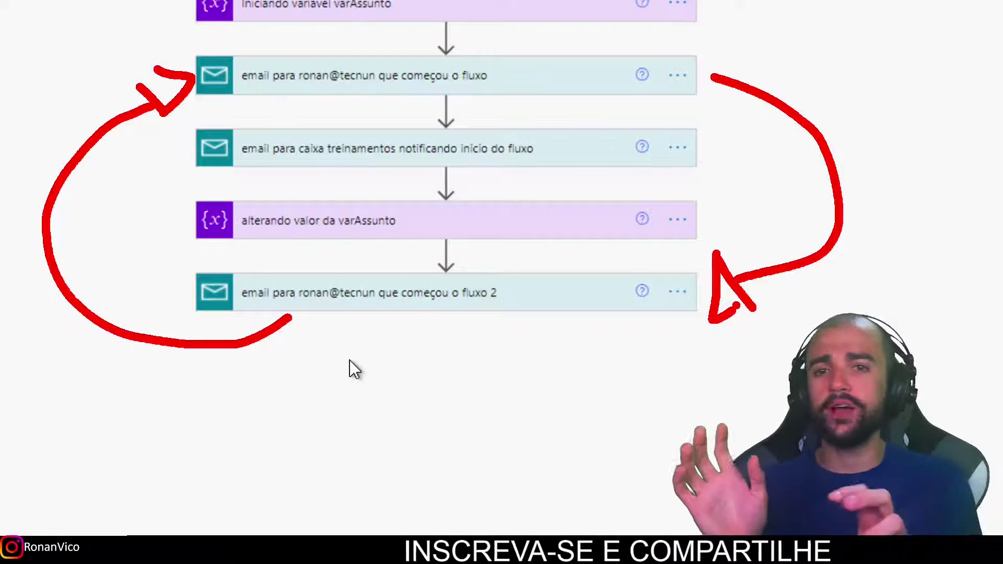
{"action": "key", "text": "Escape"}
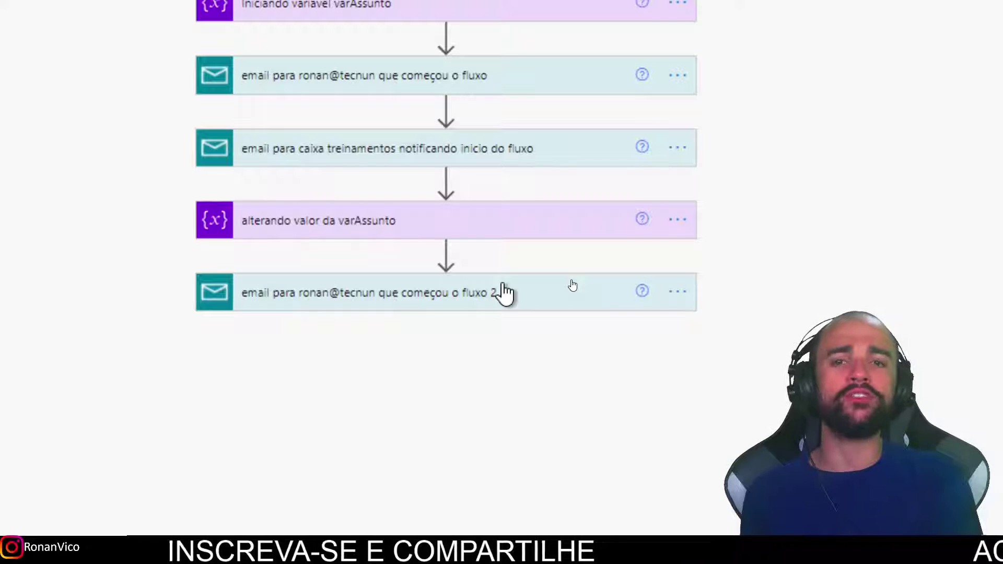
{"action": "left_click", "coordinate": [503, 287]}
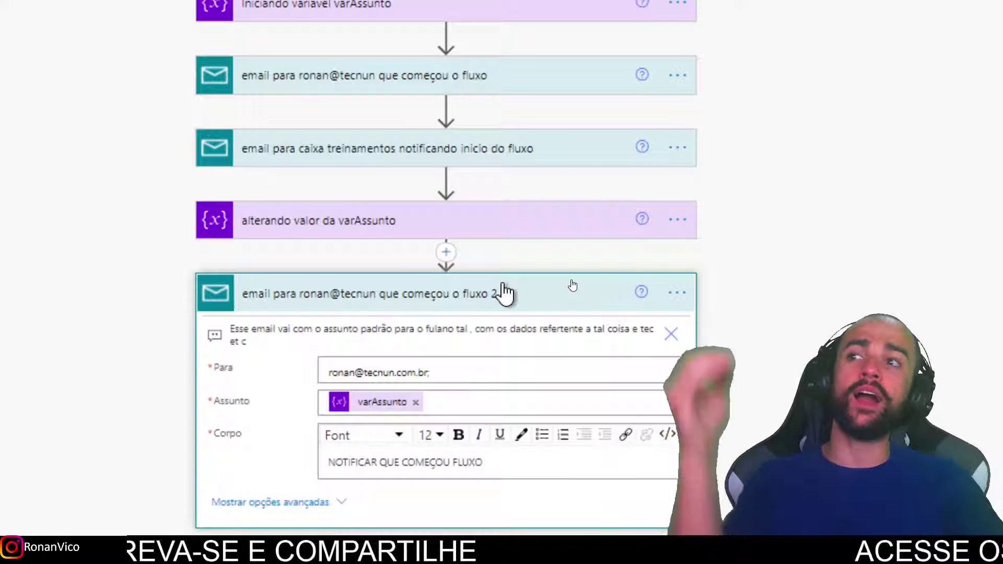
{"action": "mouse_move", "coordinate": [183, 267]}
{"action": "left_mouse_down"}
{"action": "mouse_move", "coordinate": [183, 339]}
{"action": "mouse_move", "coordinate": [601, 486]}
{"action": "mouse_move", "coordinate": [748, 253]}
{"action": "mouse_move", "coordinate": [81, 266]}
{"action": "left_mouse_up"}
{"action": "mouse_move", "coordinate": [282, 349]}
{"action": "left_mouse_down"}
{"action": "mouse_move", "coordinate": [663, 356]}
{"action": "mouse_move", "coordinate": [692, 313]}
{"action": "mouse_move", "coordinate": [181, 303]}
{"action": "left_mouse_up"}
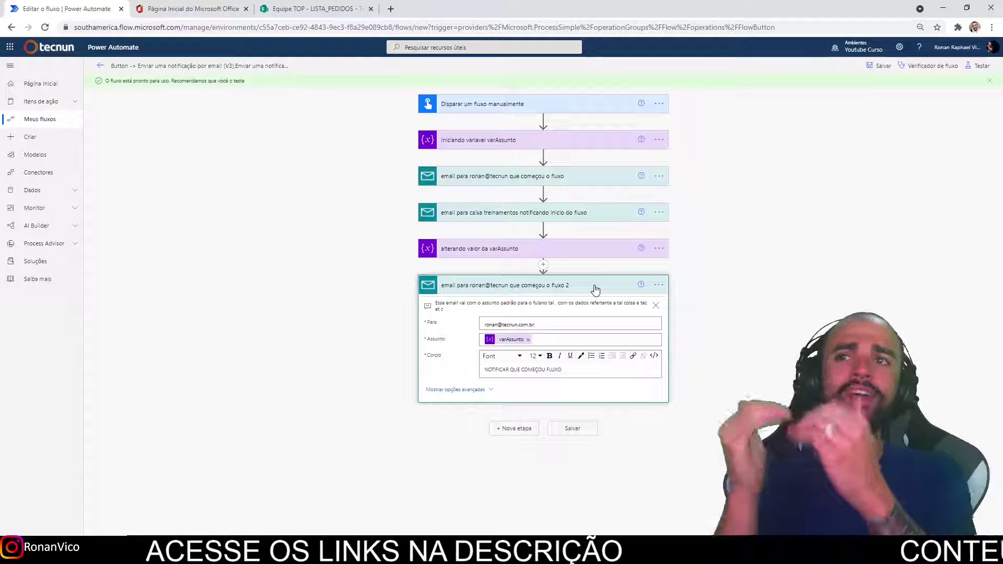
{"action": "left_click", "coordinate": [595, 288]}
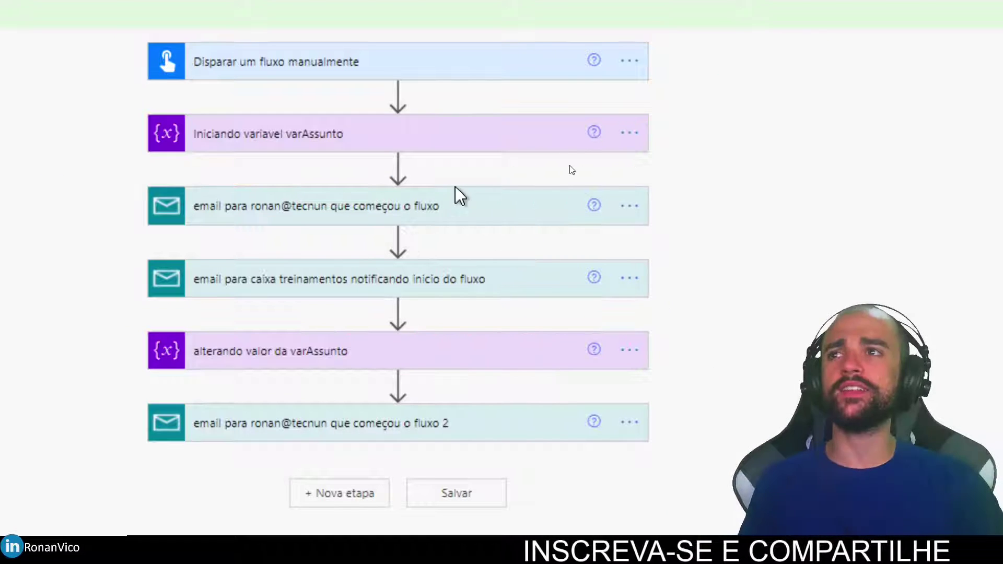
Add a parallel branch after the variable initialisation and move the caixa treinamentos email into it.
{"action": "left_click", "coordinate": [398, 166]}
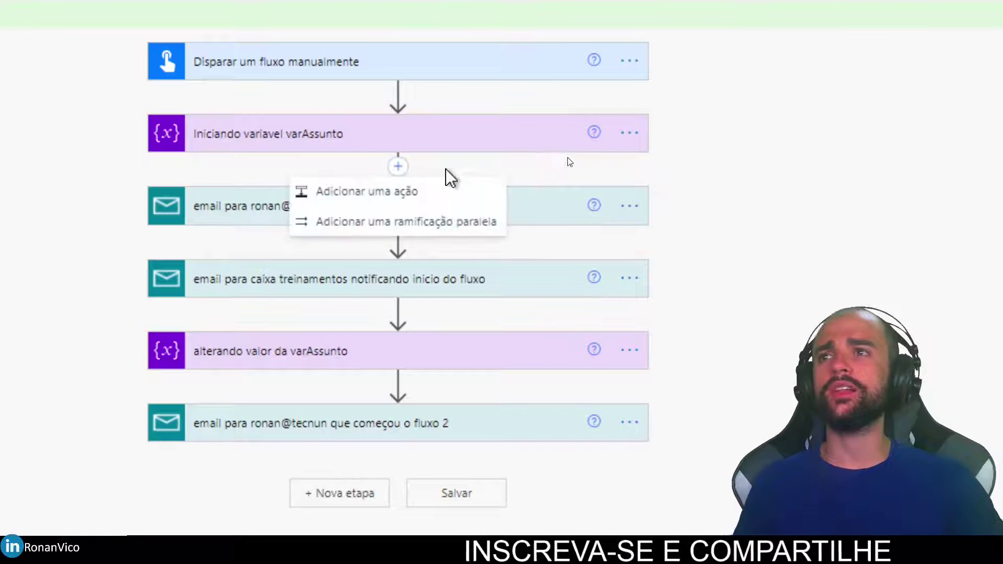
{"action": "left_click", "coordinate": [436, 225]}
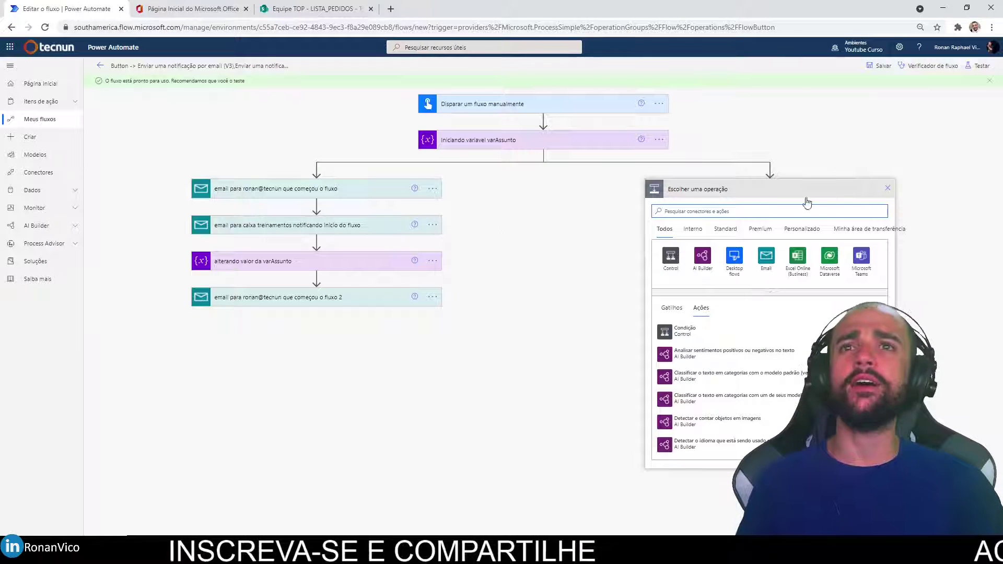
{"action": "left_click_drag", "start_coordinate": [336, 226], "coordinate": [765, 173]}
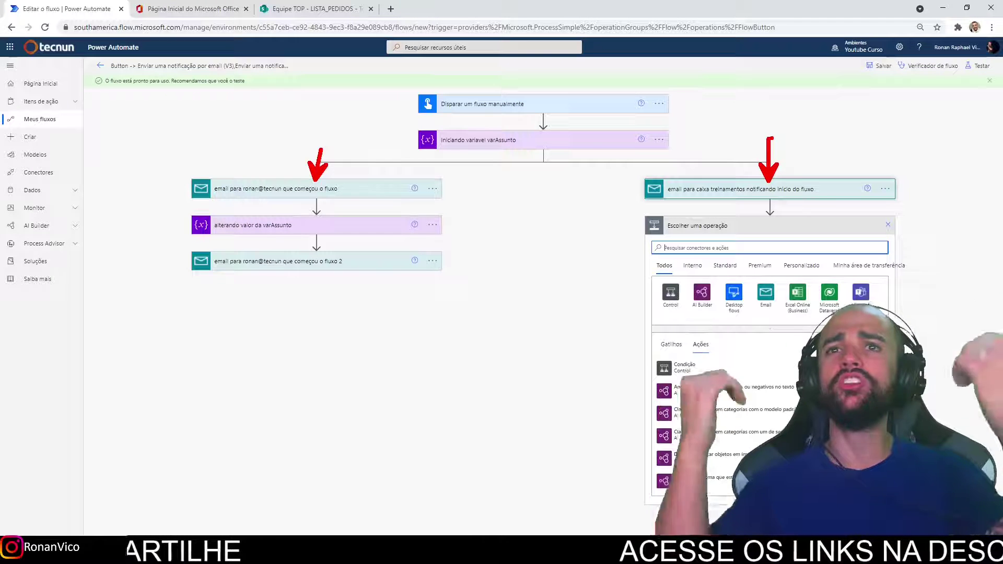
{"action": "key", "text": "Escape"}
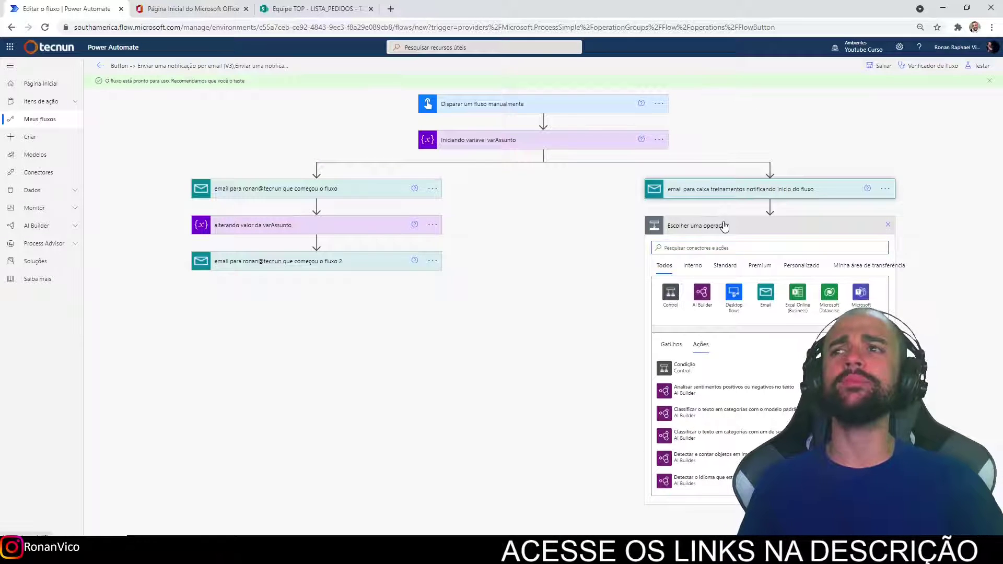
Remove the empty new steps and move the last email copy and varAssunto change below the branch join.
{"action": "left_click", "coordinate": [721, 224]}
{"action": "left_click", "coordinate": [330, 270]}
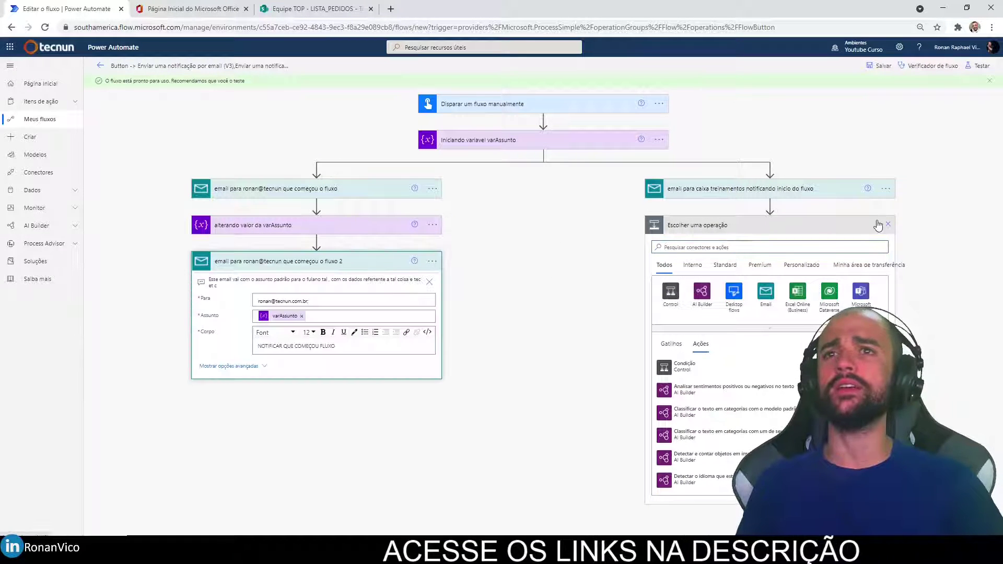
{"action": "left_click", "coordinate": [886, 225]}
{"action": "left_click", "coordinate": [353, 261]}
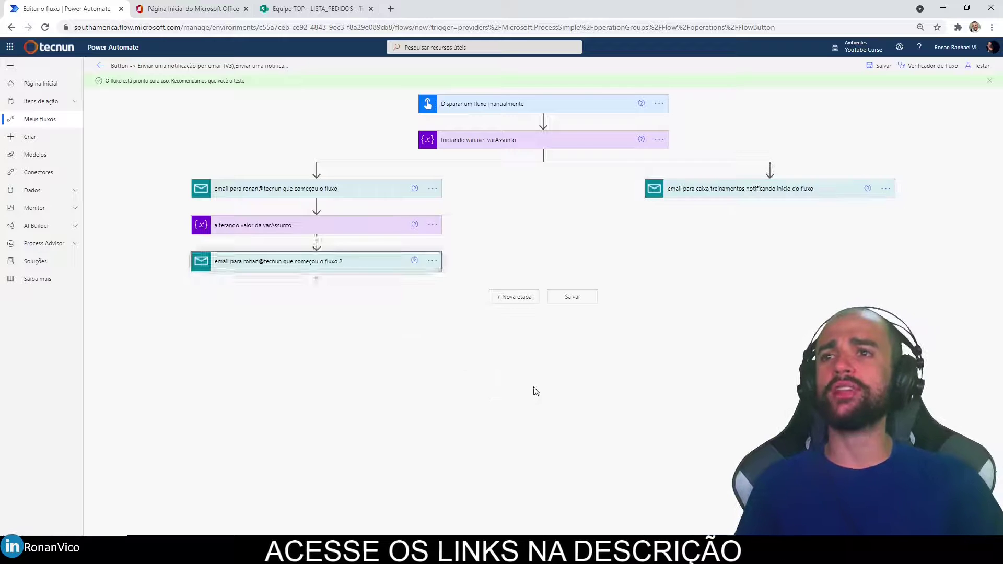
{"action": "left_click", "coordinate": [511, 302]}
{"action": "left_click_drag", "start_coordinate": [334, 265], "coordinate": [540, 293]}
{"action": "left_click_drag", "start_coordinate": [342, 228], "coordinate": [538, 255]}
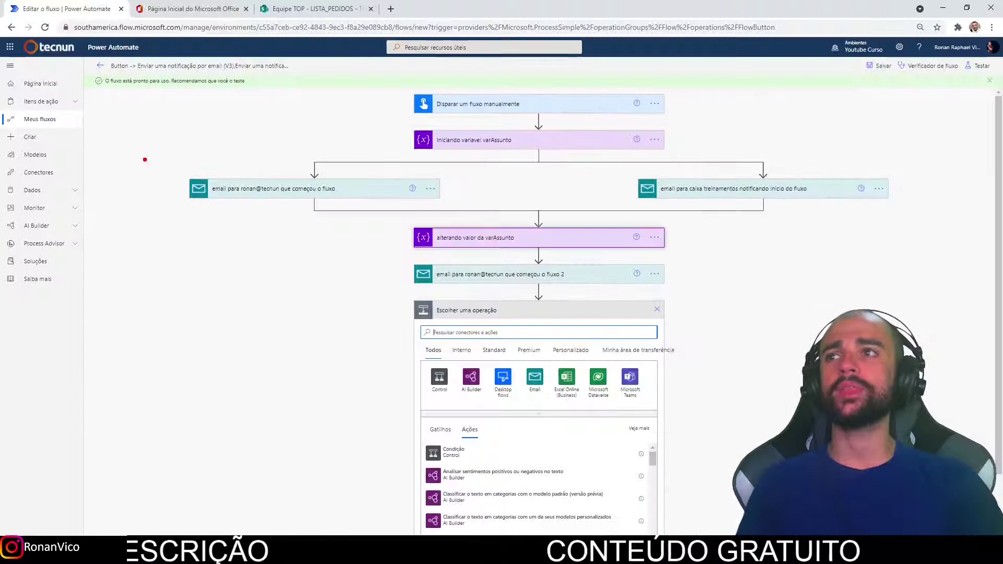
{"action": "left_click_drag", "start_coordinate": [299, 229], "coordinate": [806, 231]}
{"action": "mouse_move", "coordinate": [916, 163]}
{"action": "left_mouse_down"}
{"action": "mouse_move", "coordinate": [172, 153]}
{"action": "mouse_move", "coordinate": [186, 211]}
{"action": "left_mouse_up"}
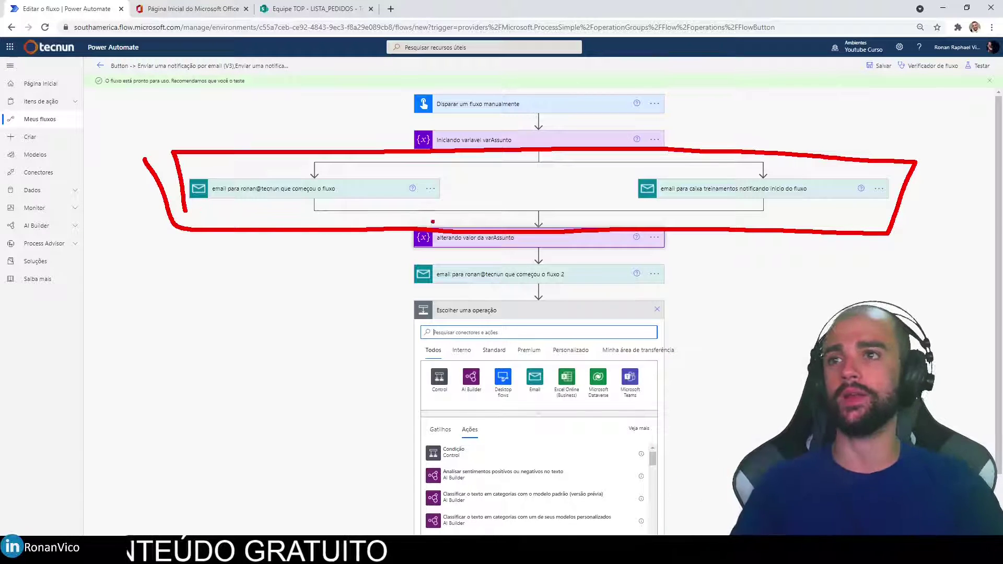
{"action": "key", "text": "Escape"}
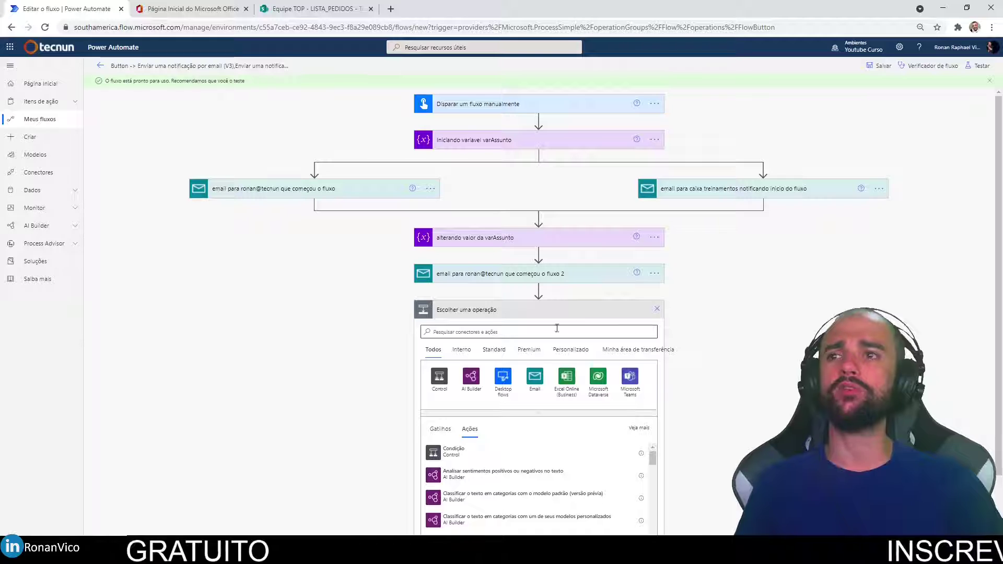
Copy the training-inbox email step to My clipboard and paste it into the flow.
{"action": "left_click", "coordinate": [879, 189]}
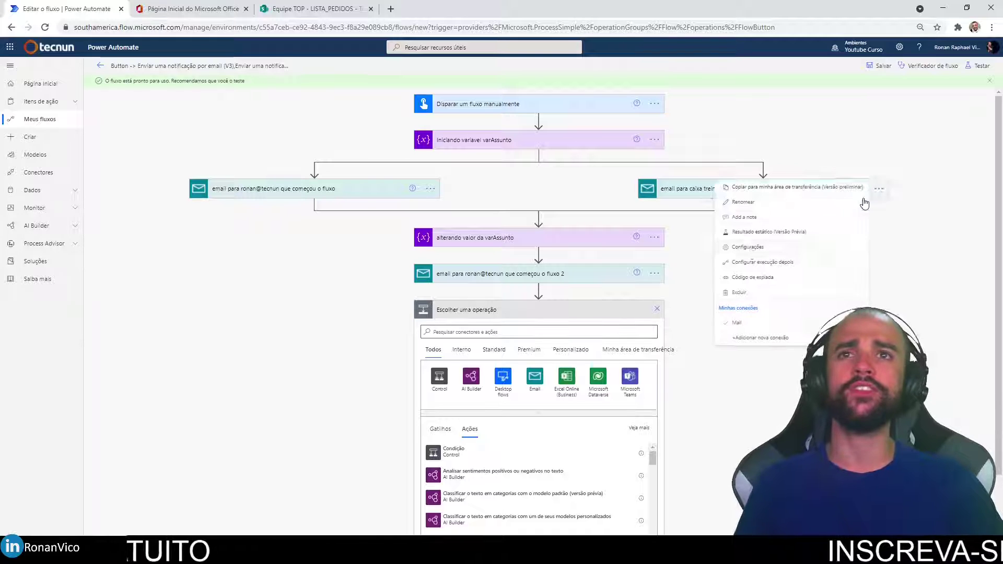
{"action": "left_click", "coordinate": [773, 192]}
{"action": "left_click", "coordinate": [620, 349]}
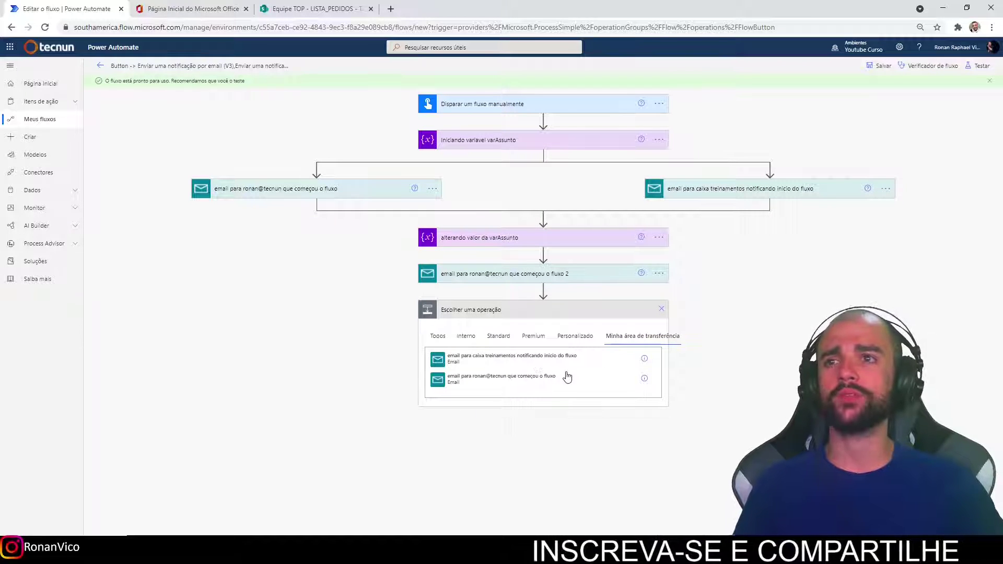
{"action": "left_click", "coordinate": [543, 289]}
Add a parallel branch after 'alterando valor da varAssunto' and move the second training email into it.
{"action": "left_click", "coordinate": [545, 241]}
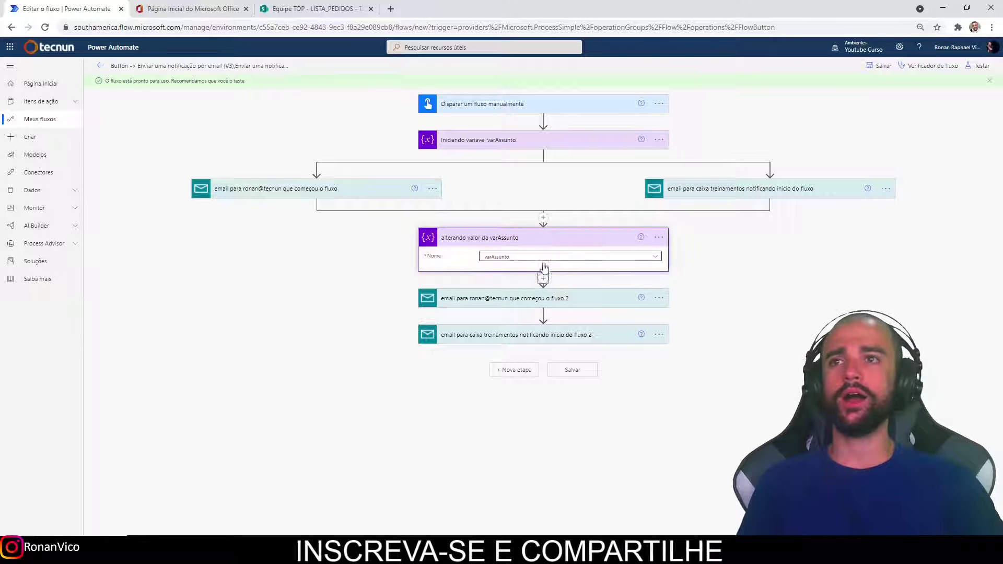
{"action": "left_click", "coordinate": [543, 277]}
{"action": "left_click", "coordinate": [562, 307]}
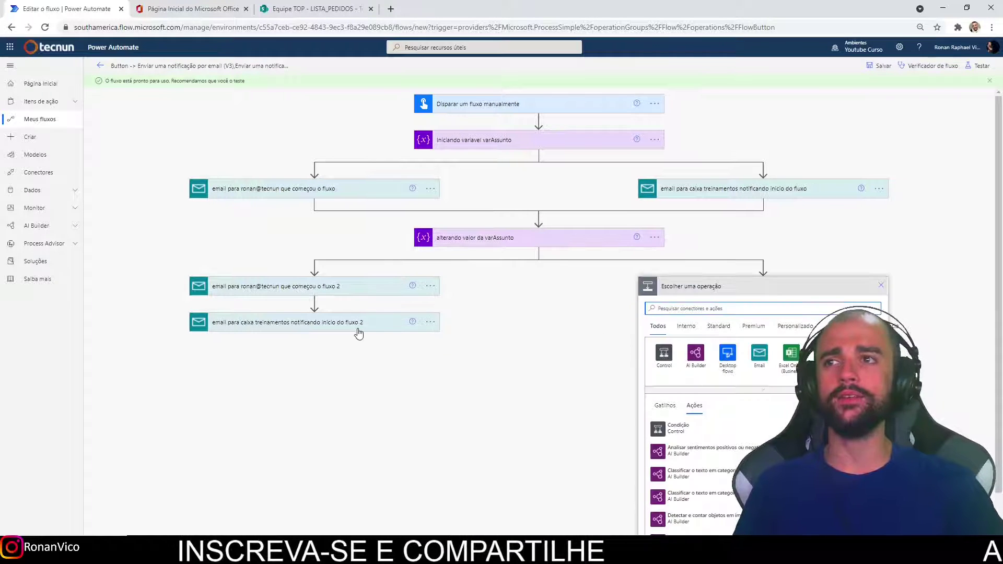
{"action": "left_click_drag", "start_coordinate": [769, 275], "coordinate": [770, 276]}
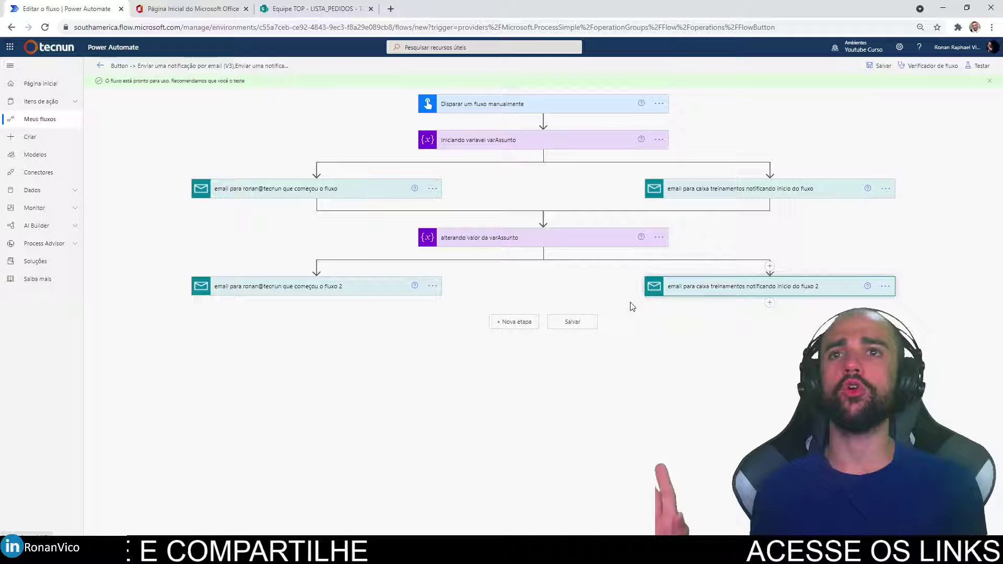
{"action": "mouse_move", "coordinate": [183, 148]}
{"action": "left_mouse_down"}
{"action": "mouse_move", "coordinate": [180, 214]}
{"action": "mouse_move", "coordinate": [586, 220]}
{"action": "mouse_move", "coordinate": [928, 157]}
{"action": "mouse_move", "coordinate": [500, 165]}
{"action": "left_mouse_up"}
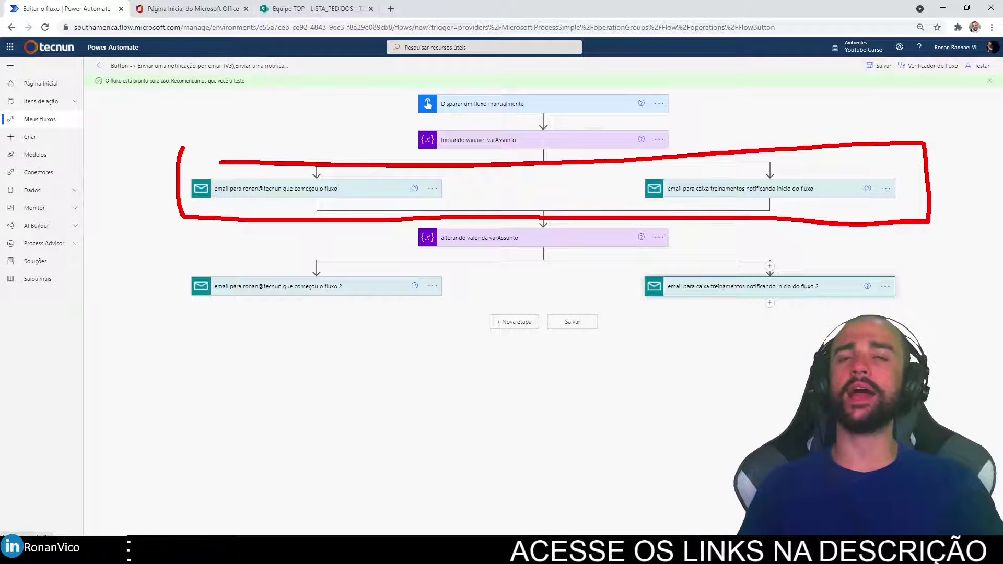
{"action": "key", "text": "Escape"}
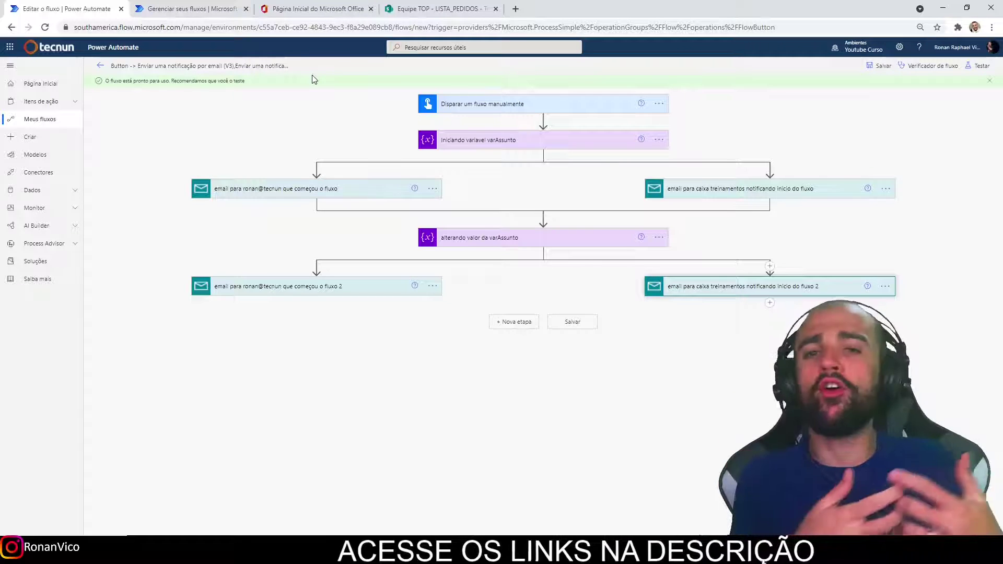
After viewing LISTA_PEDIDOS, create a blank Instant cloud flow with a manual trigger, skipping setup.
{"action": "left_click_drag", "start_coordinate": [441, 9], "coordinate": [324, 5]}
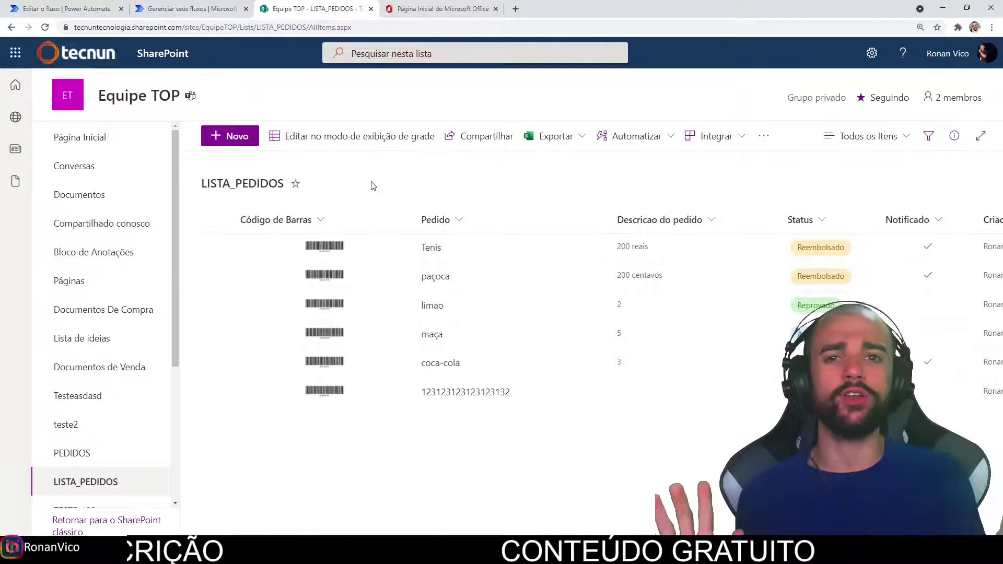
{"action": "left_click", "coordinate": [212, 8]}
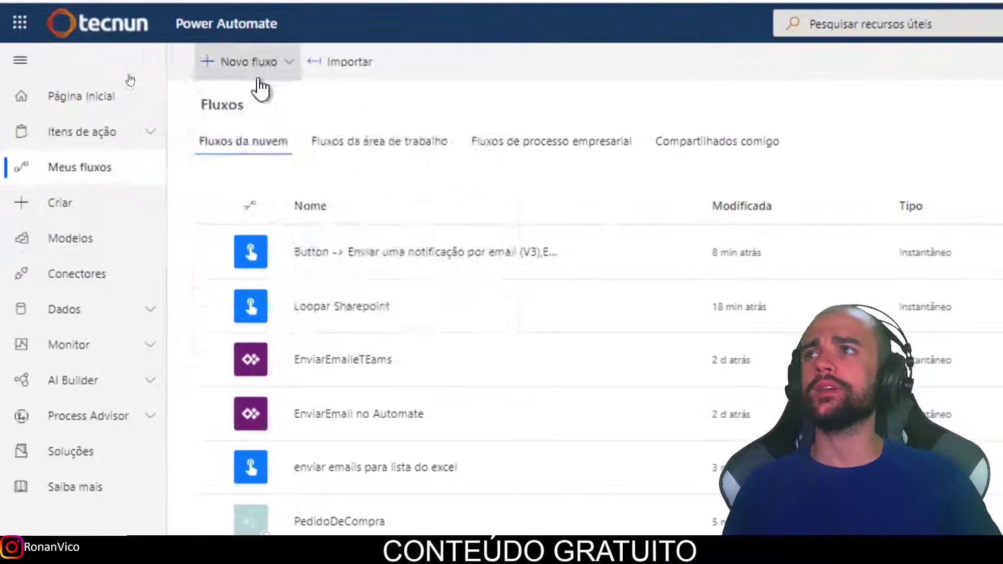
{"action": "left_click", "coordinate": [125, 66]}
{"action": "left_click", "coordinate": [288, 247]}
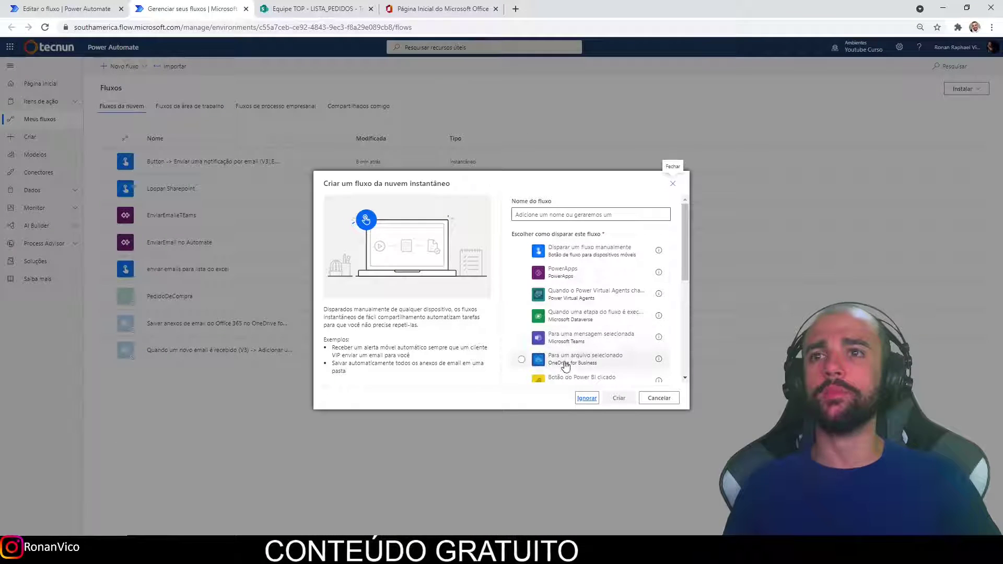
{"action": "left_click", "coordinate": [615, 398]}
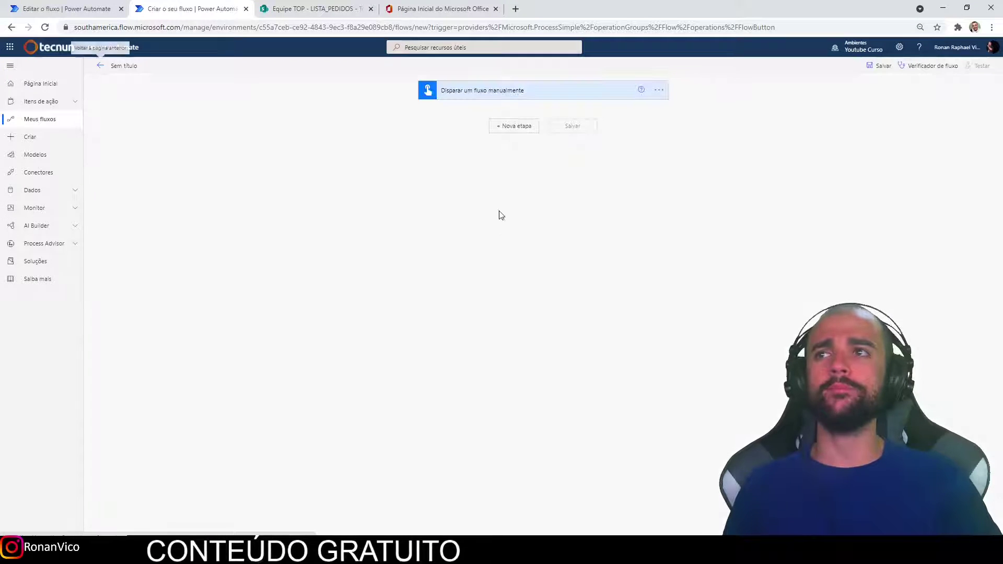
Search 'obter itens', add SharePoint Obter itens, and point it at site Equipe TOP, list LISTA_PEDIDOS.
{"action": "left_click", "coordinate": [516, 127]}
{"action": "type", "text": "obter itens"}
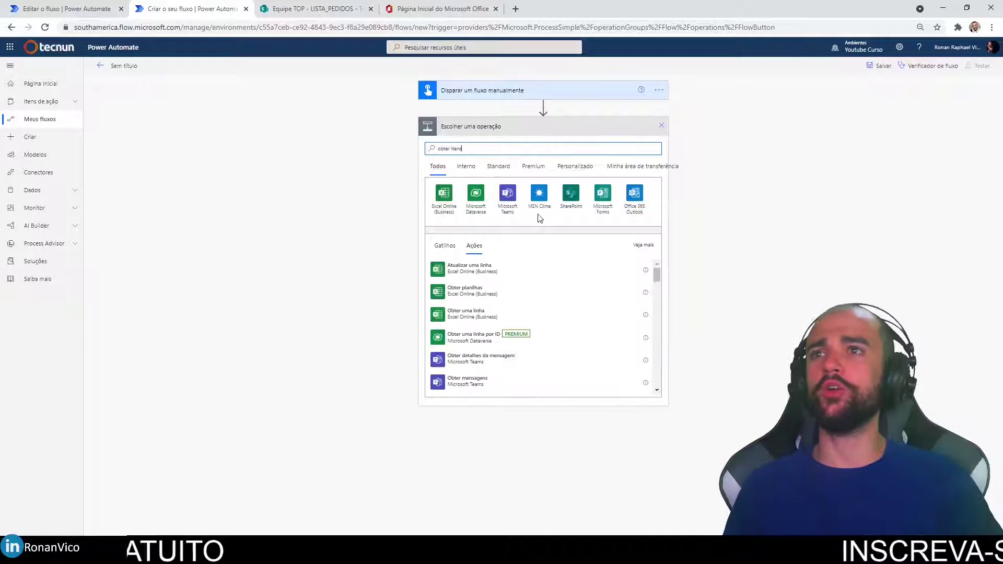
{"action": "scroll", "coordinate": [481, 313], "scroll_direction": "down", "scroll_amount": 10}
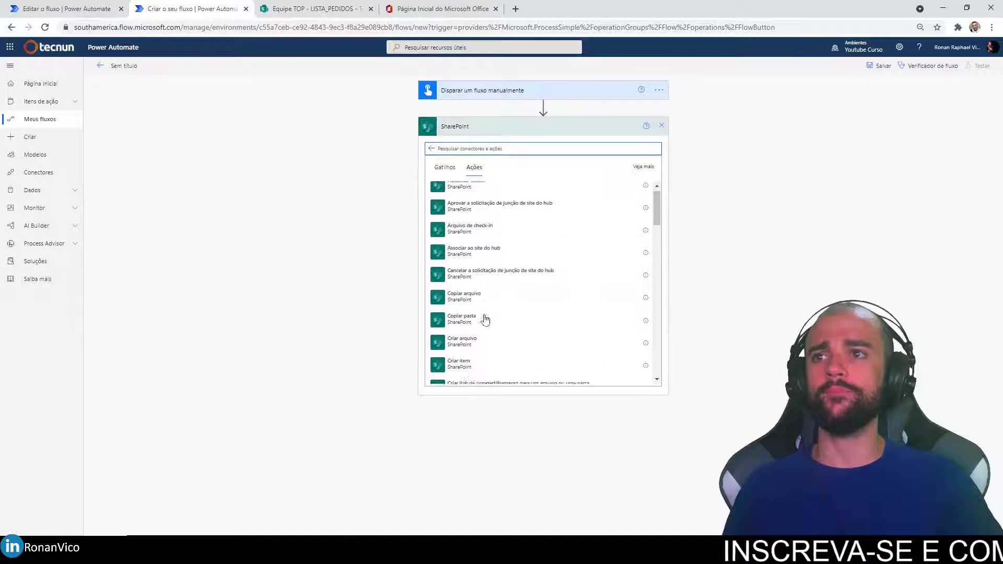
{"action": "type", "text": "obter"}
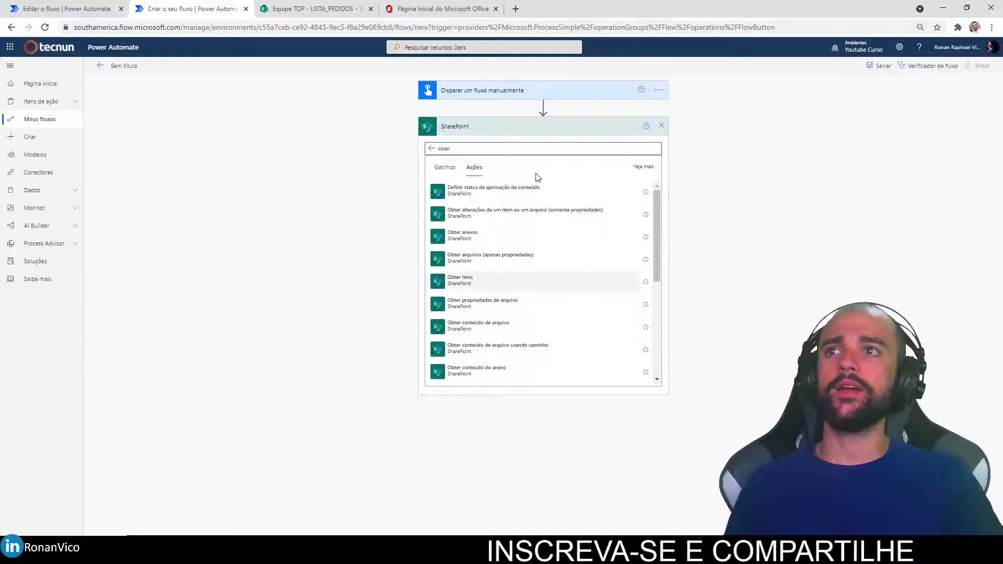
{"action": "left_click", "coordinate": [501, 280]}
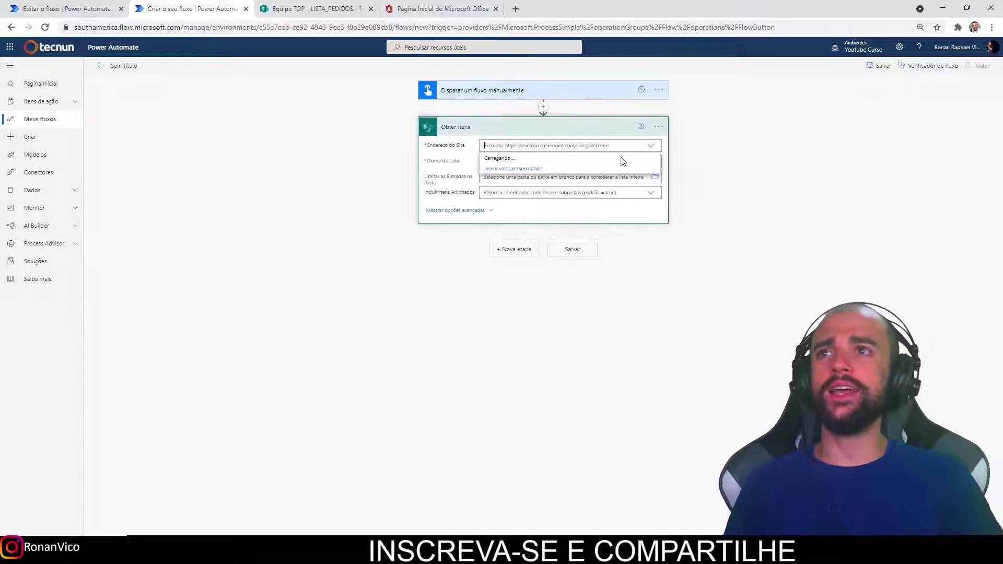
{"action": "left_click", "coordinate": [529, 170]}
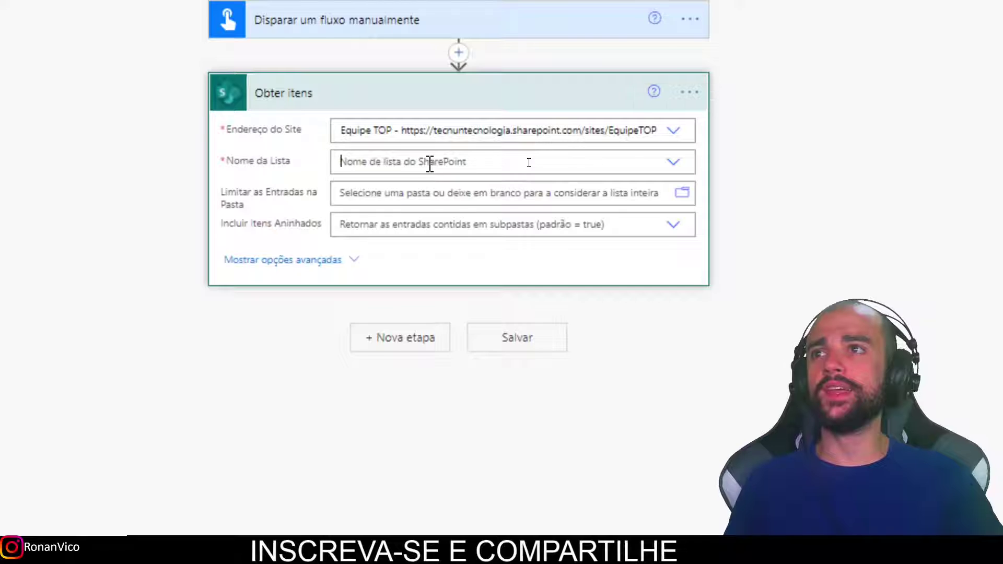
{"action": "left_click", "coordinate": [520, 169]}
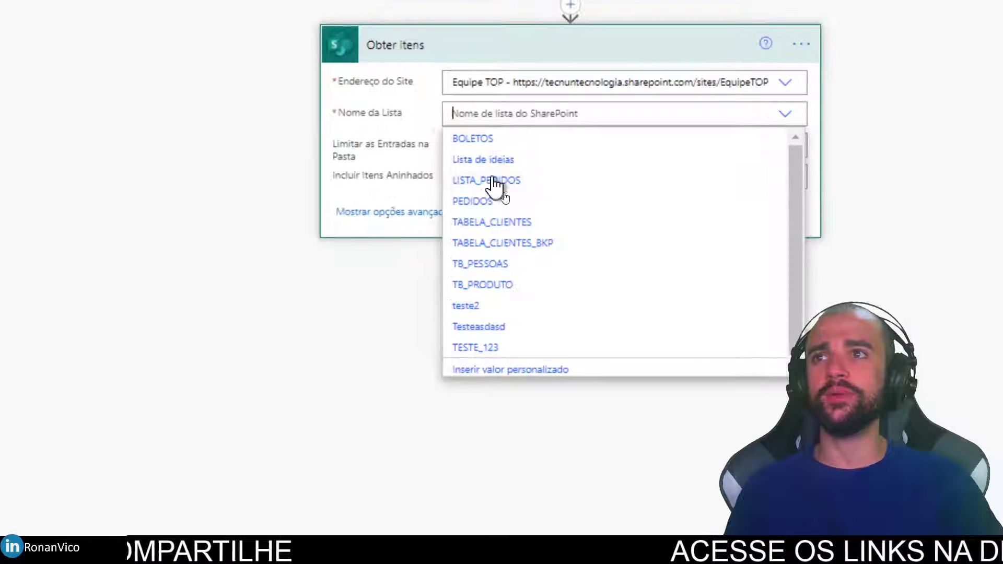
{"action": "left_click", "coordinate": [491, 182]}
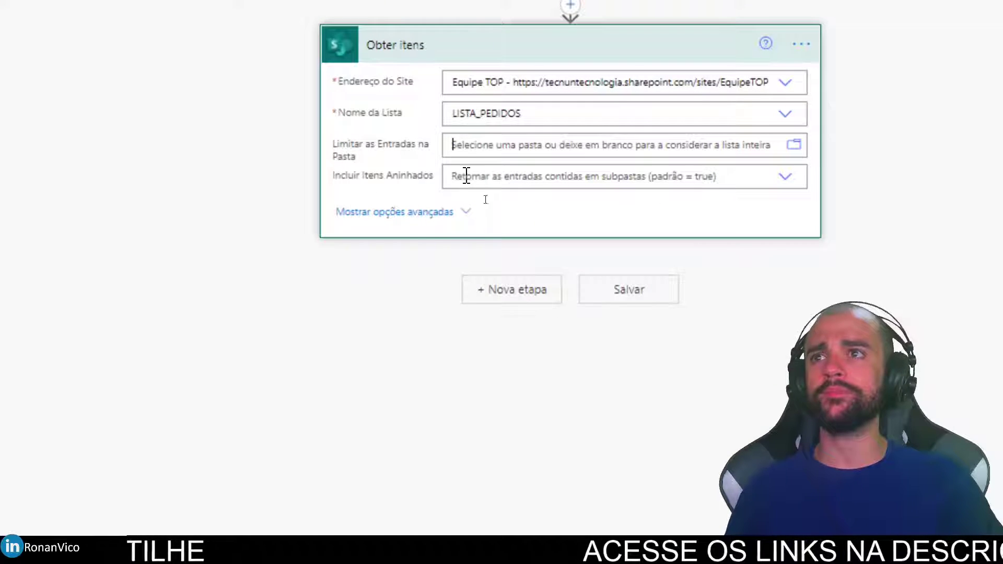
{"action": "left_click", "coordinate": [512, 288]}
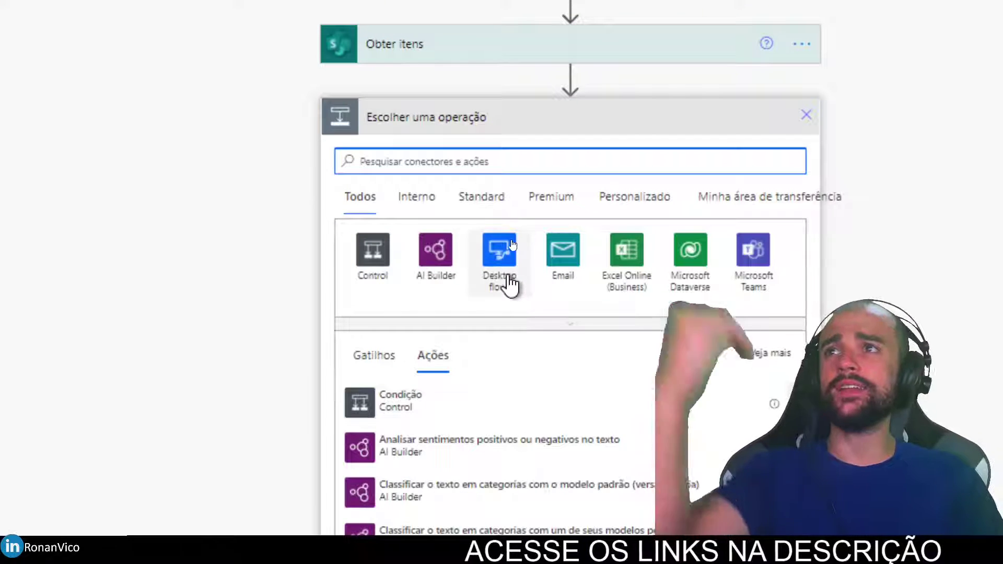
Add an Excel 'Add a row into a table' action writing each item's Pedido to NOME in TB_PESSOAS.xlsx's TB_DATAS.
{"action": "left_click", "coordinate": [627, 273]}
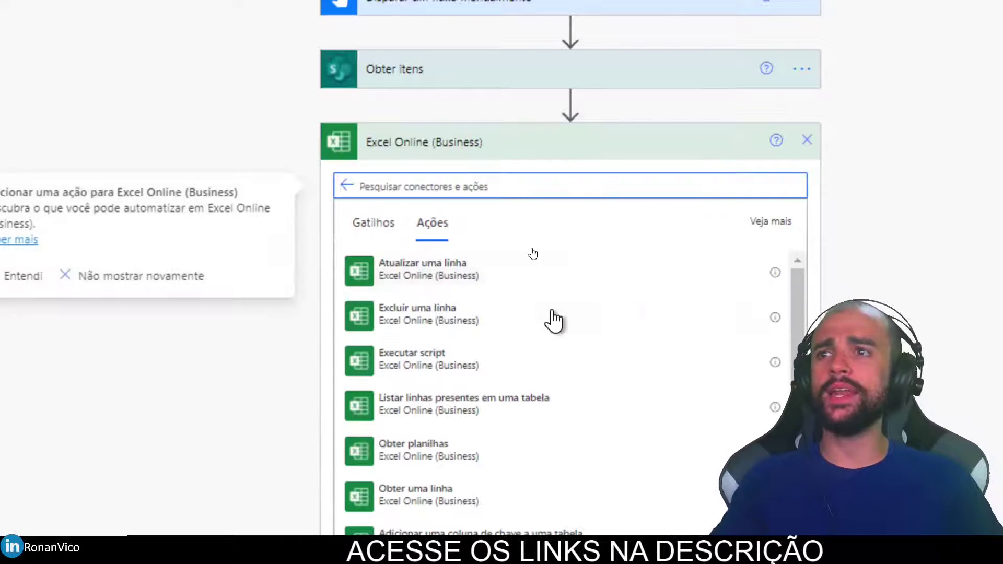
{"action": "scroll", "coordinate": [553, 321], "scroll_direction": "down", "scroll_amount": 5}
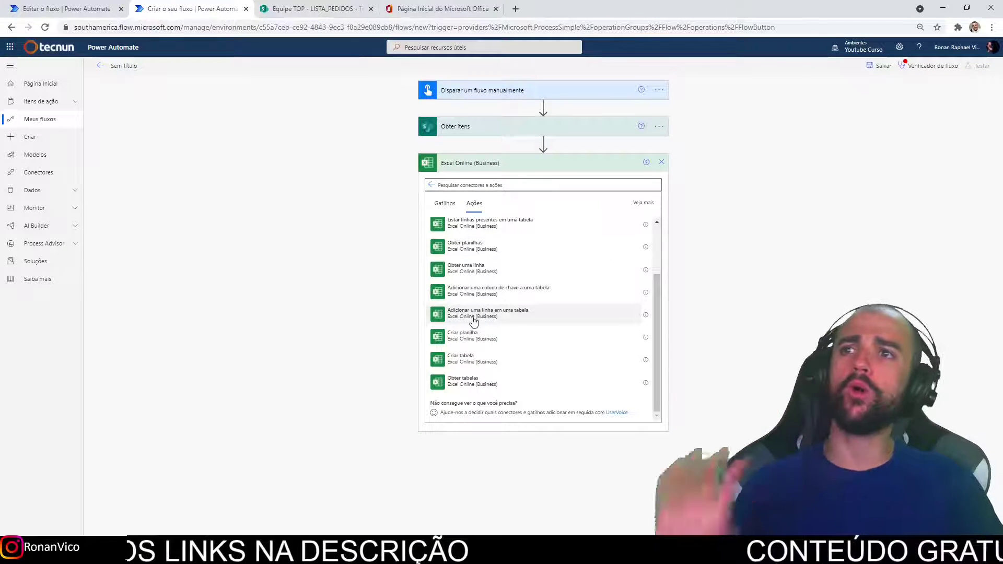
{"action": "left_click", "coordinate": [554, 312]}
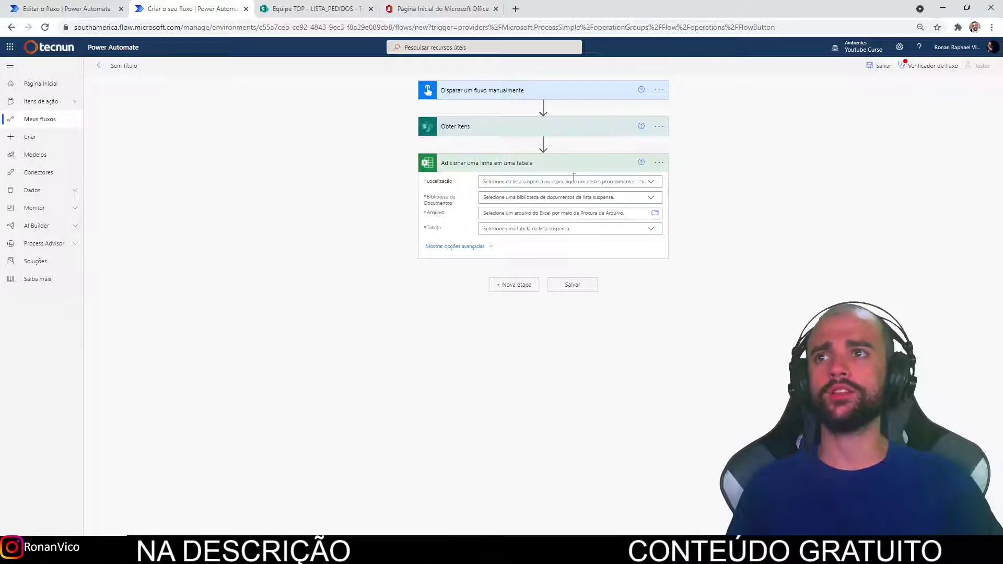
{"action": "left_click", "coordinate": [573, 180]}
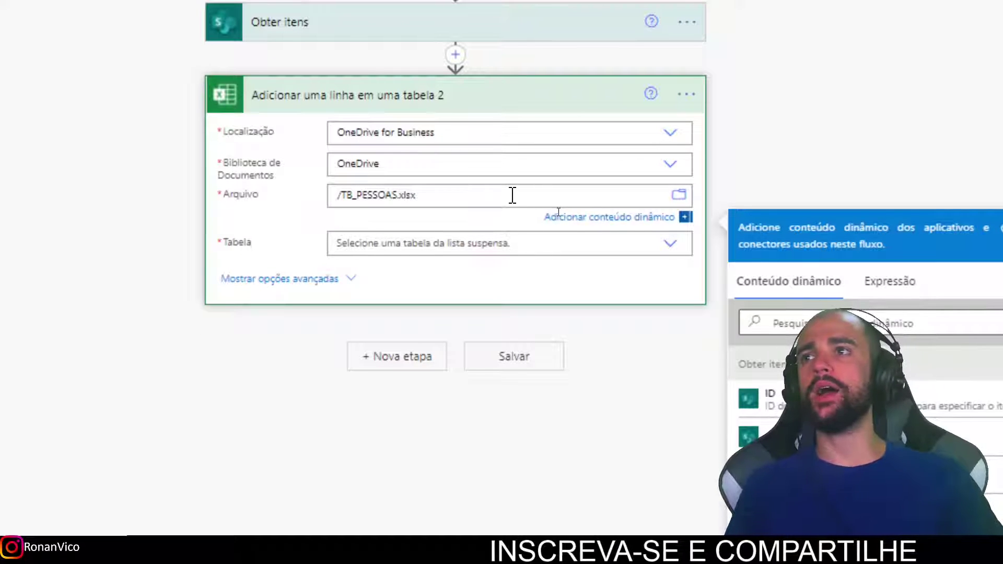
{"action": "left_click", "coordinate": [427, 242]}
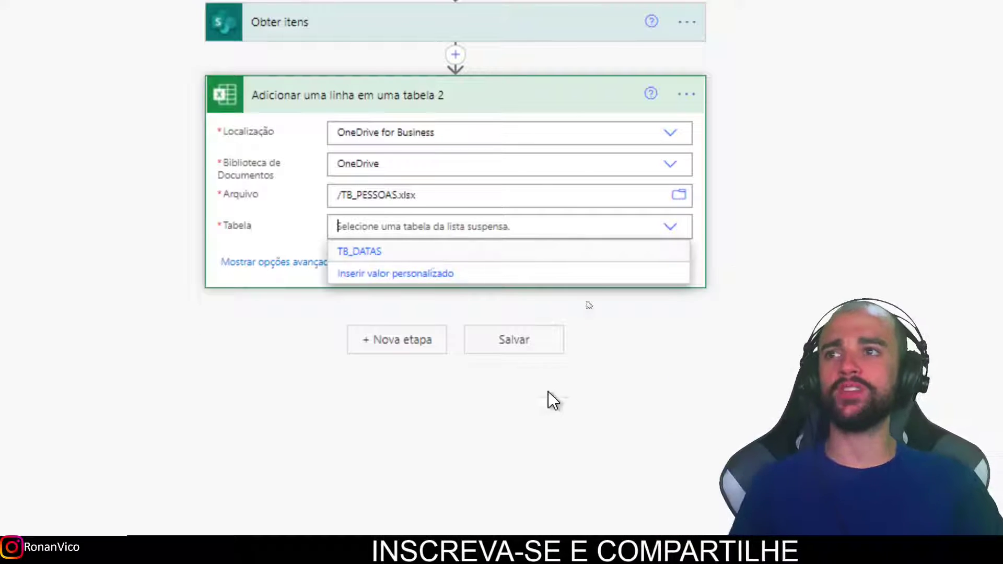
{"action": "left_click", "coordinate": [388, 254]}
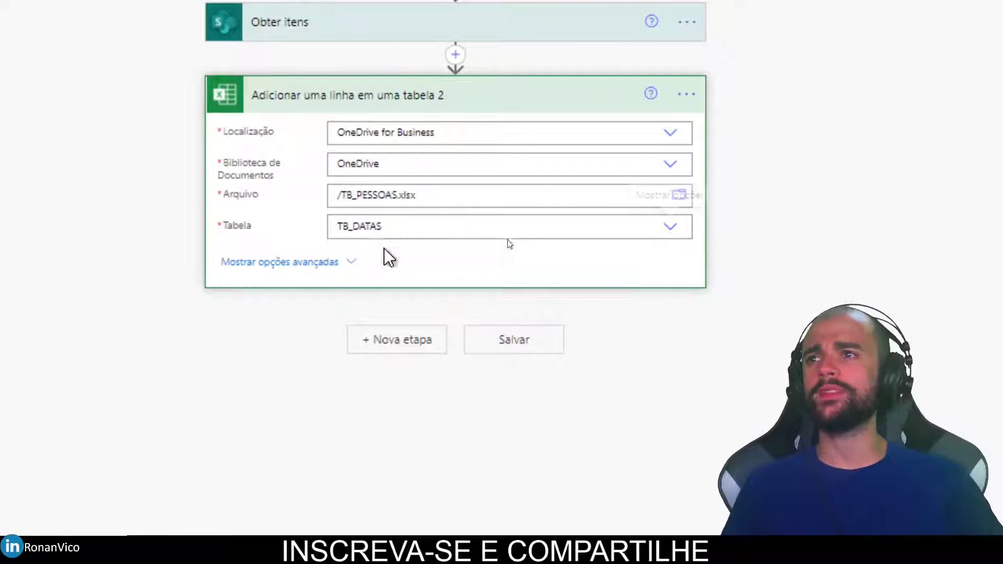
{"action": "left_click", "coordinate": [407, 255]}
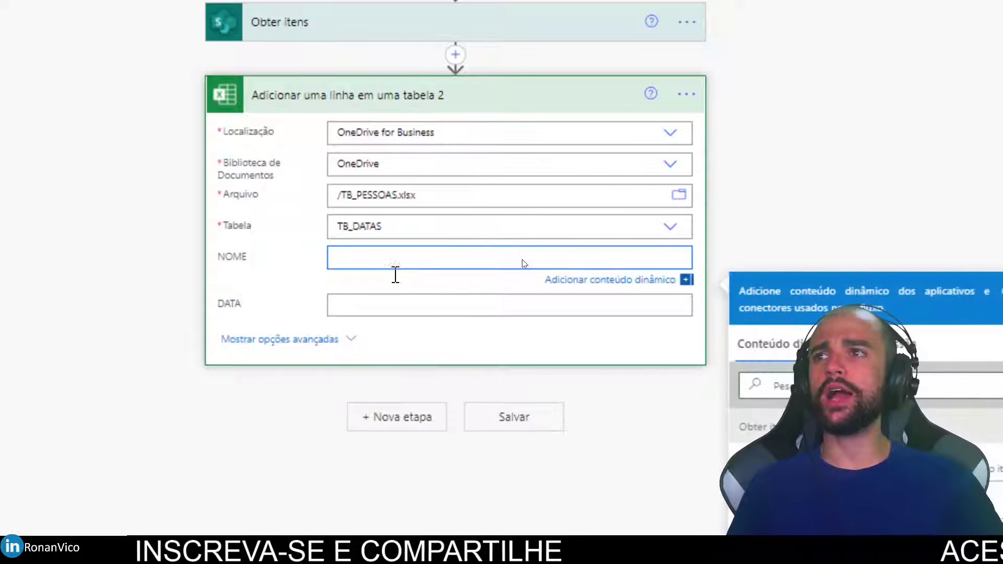
{"action": "left_click", "coordinate": [574, 470]}
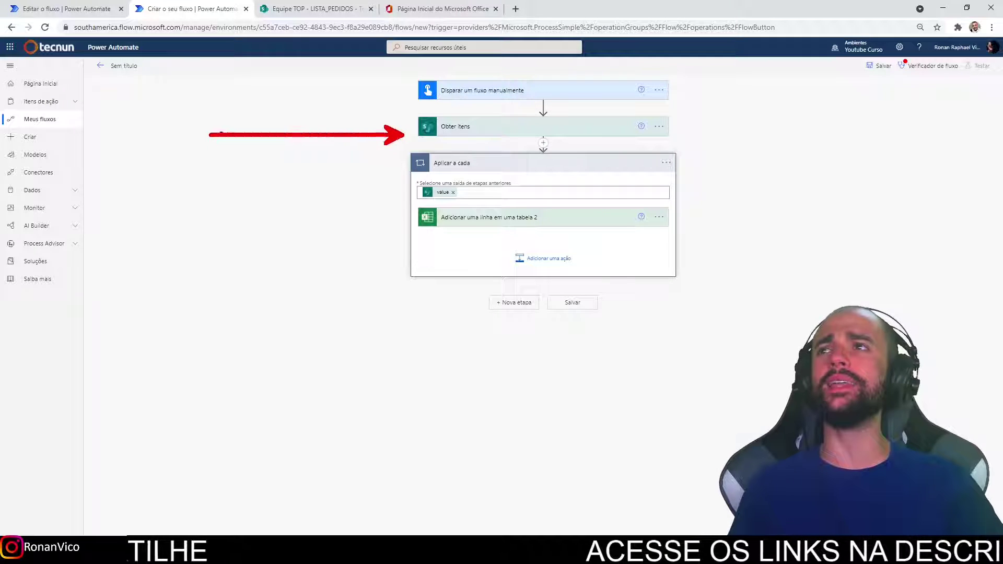
Run the flow checker, then start a manual test run and open its live run view.
{"action": "left_click", "coordinate": [335, 8]}
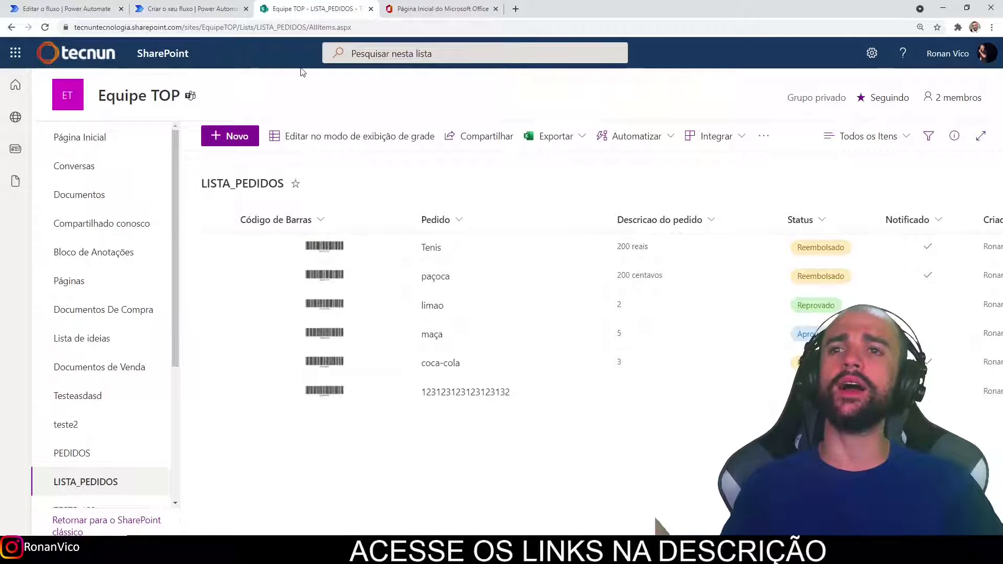
{"action": "left_click", "coordinate": [201, 8]}
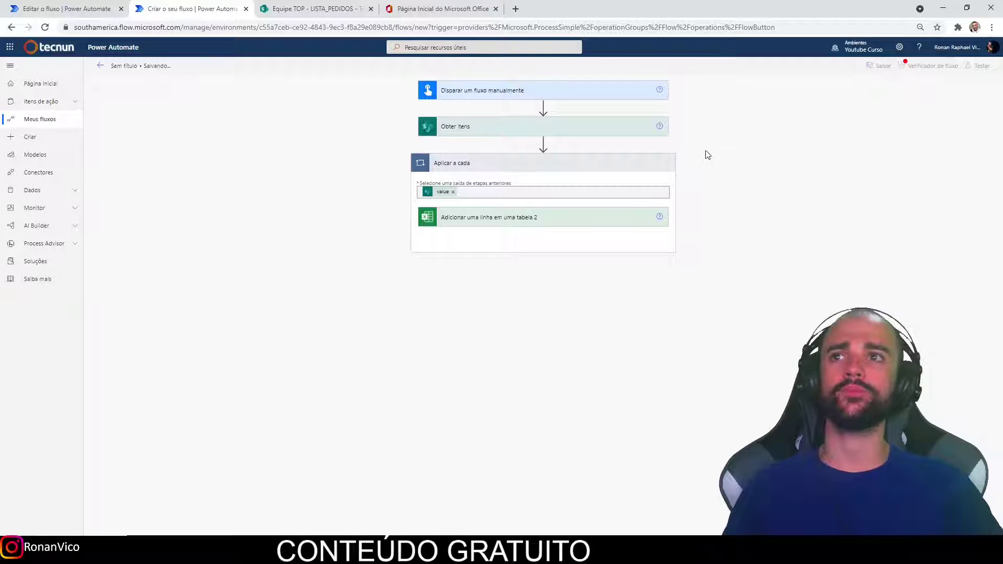
{"action": "left_click", "coordinate": [946, 67]}
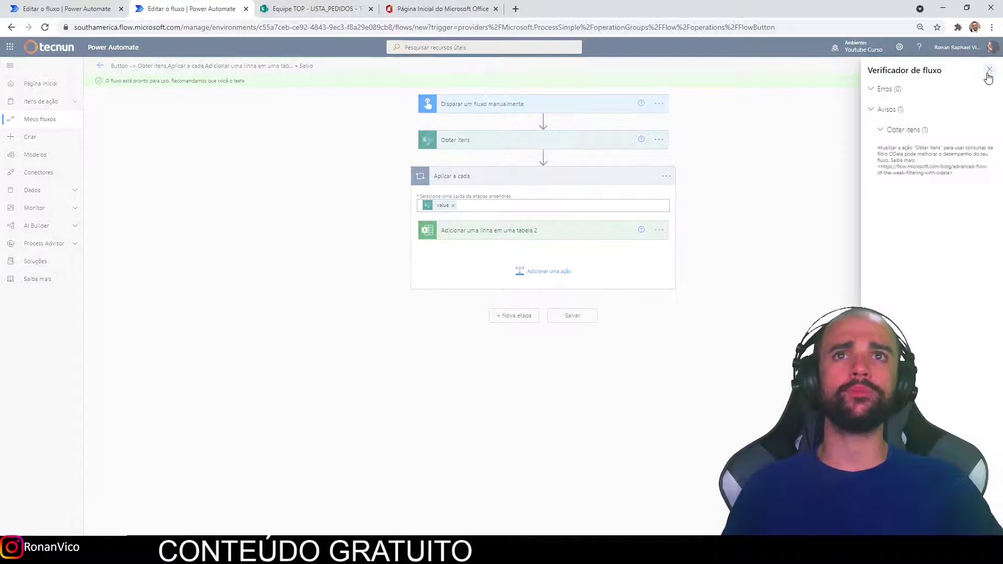
{"action": "left_click", "coordinate": [989, 70]}
{"action": "left_click", "coordinate": [981, 66]}
{"action": "left_click", "coordinate": [885, 525]}
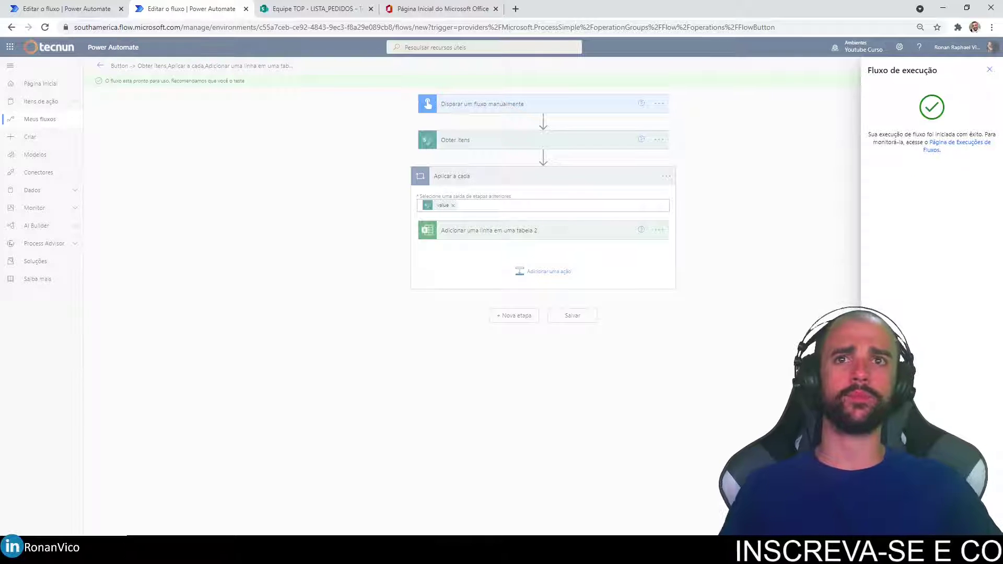
{"action": "left_click", "coordinate": [885, 524]}
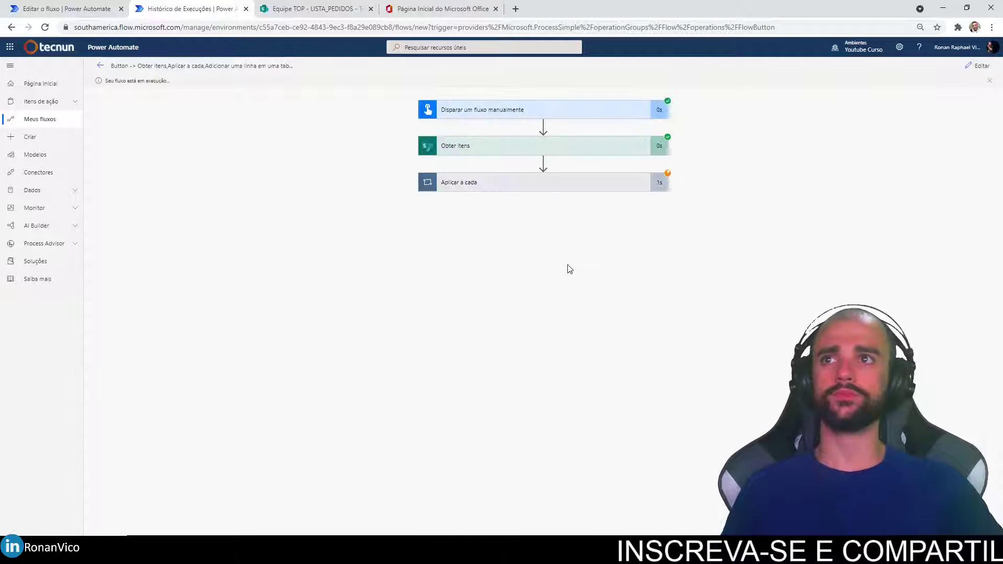
Inspect the successful run's Aplicar a cada iterations against LISTA_PEDIDOS, then bring up TB_PESSOAS.xlsx.
{"action": "left_click", "coordinate": [636, 190]}
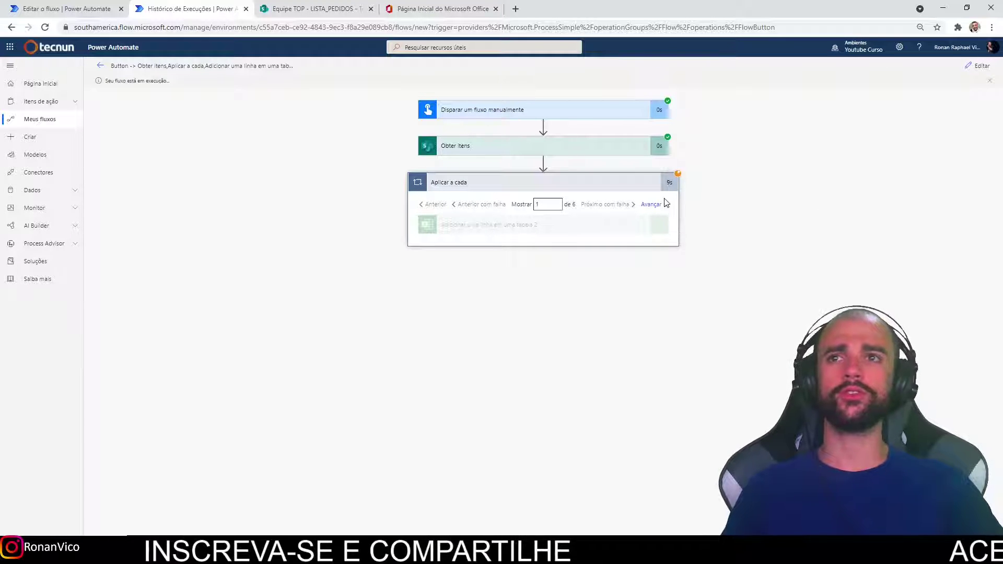
{"action": "left_click", "coordinate": [634, 188]}
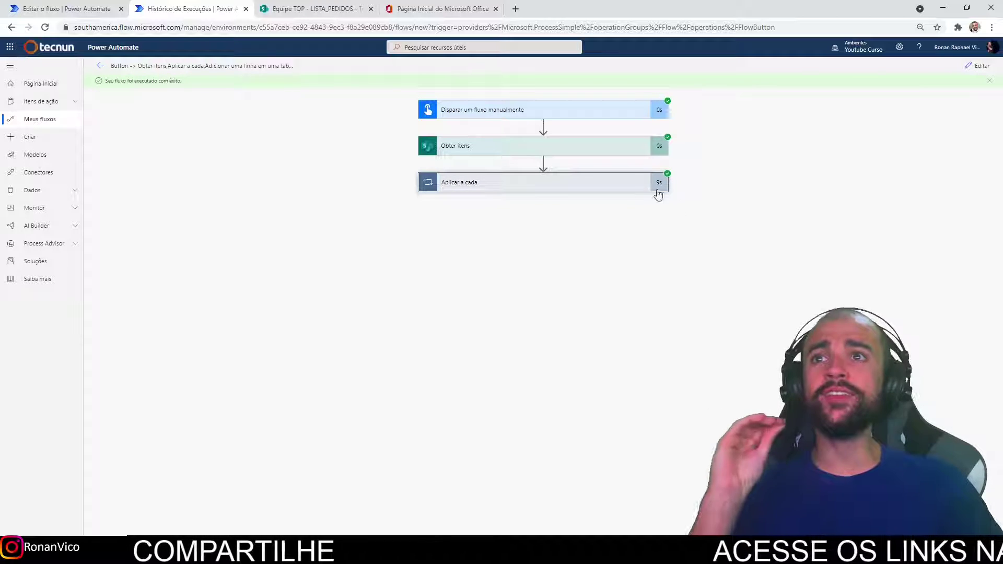
{"action": "left_click", "coordinate": [640, 183]}
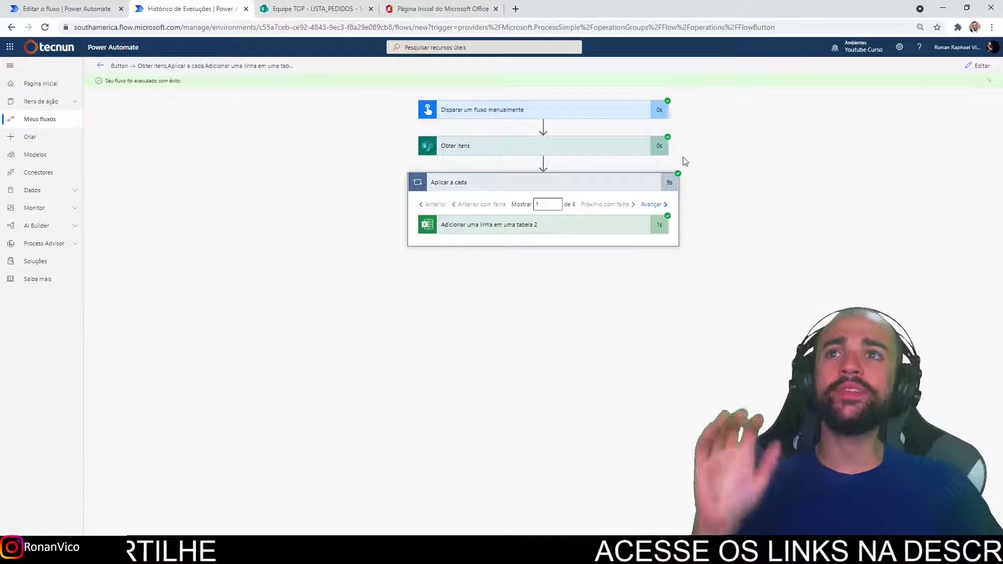
{"action": "left_click", "coordinate": [313, 8]}
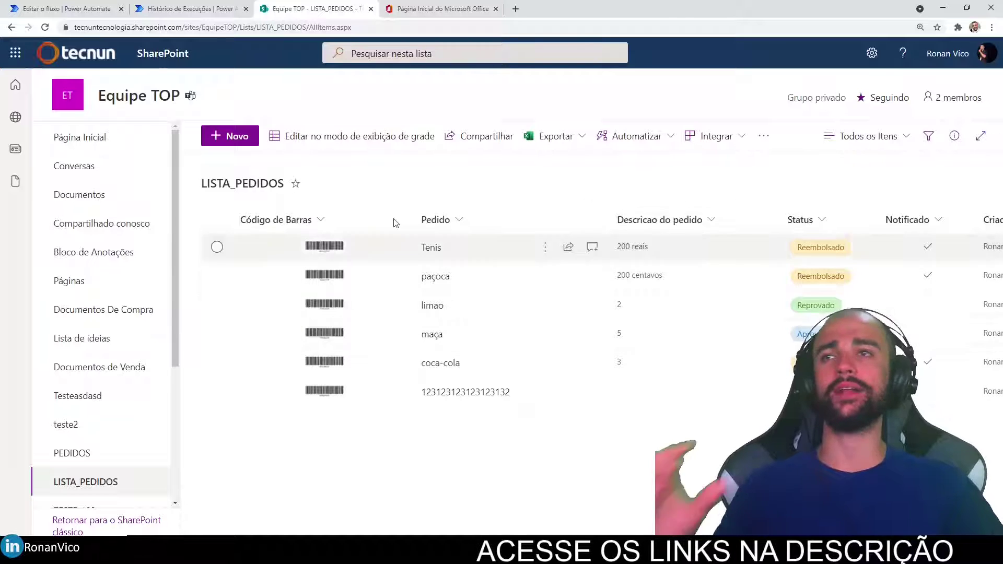
{"action": "left_click", "coordinate": [188, 8]}
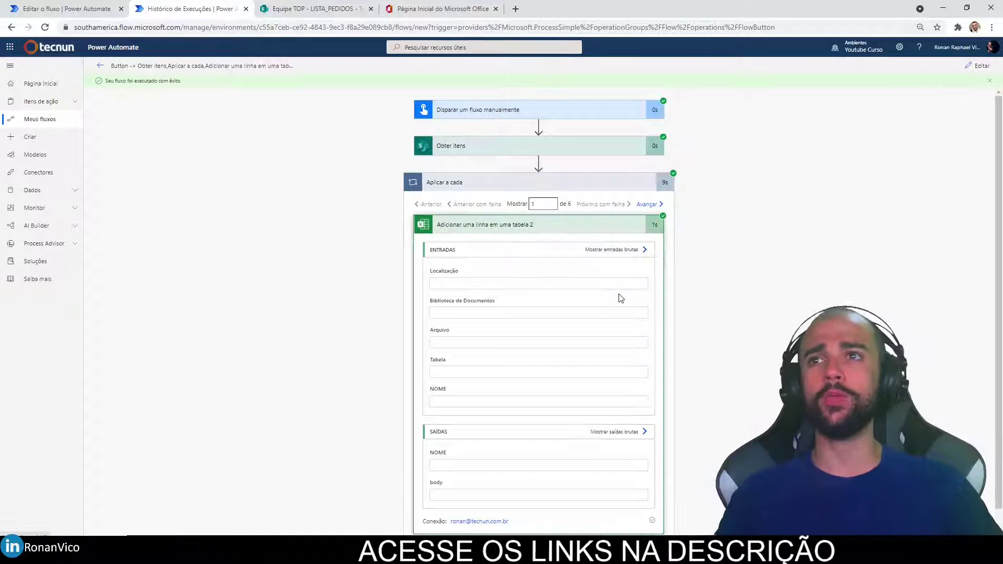
{"action": "scroll", "coordinate": [574, 365], "scroll_direction": "down", "scroll_amount": 2}
{"action": "mouse_move", "coordinate": [476, 470]}
{"action": "left_mouse_down"}
{"action": "mouse_move", "coordinate": [487, 473]}
{"action": "mouse_move", "coordinate": [478, 472]}
{"action": "left_mouse_up"}
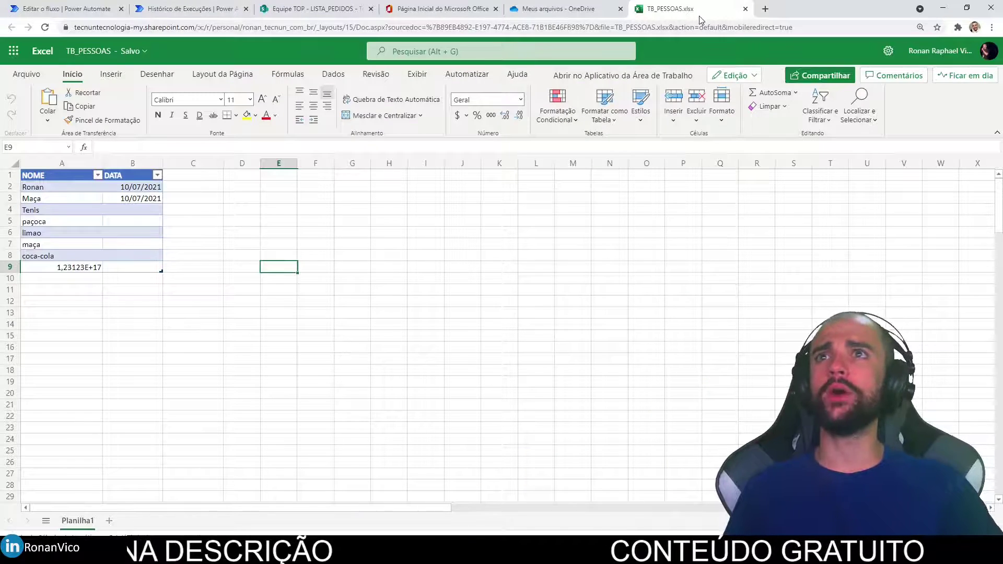
{"action": "left_click_drag", "start_coordinate": [700, 17], "coordinate": [455, 10]}
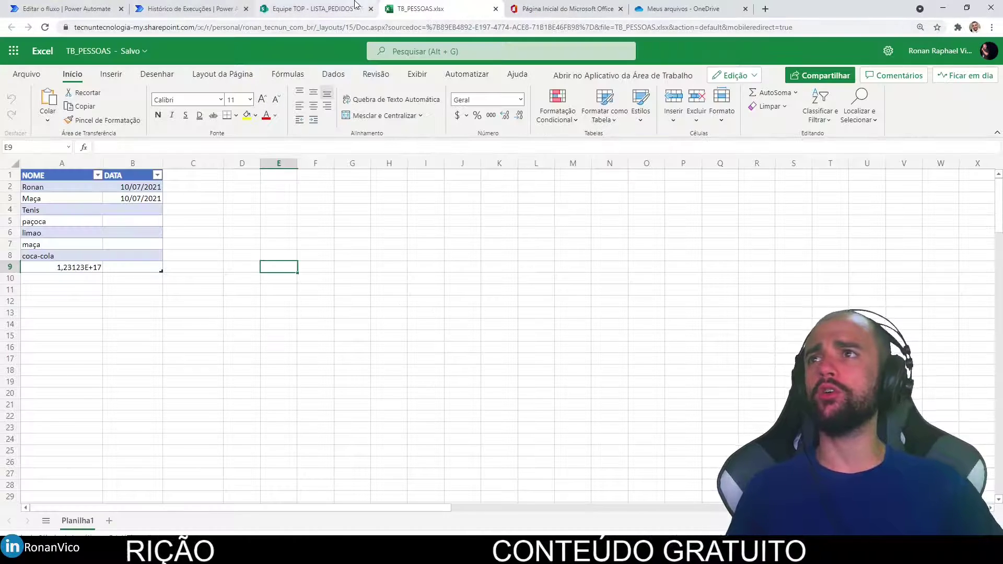
Check the TB_DATAS rows Tenis and limao against the LISTA_PEDIDOS list, then return to the flow editor.
{"action": "left_click", "coordinate": [355, 6]}
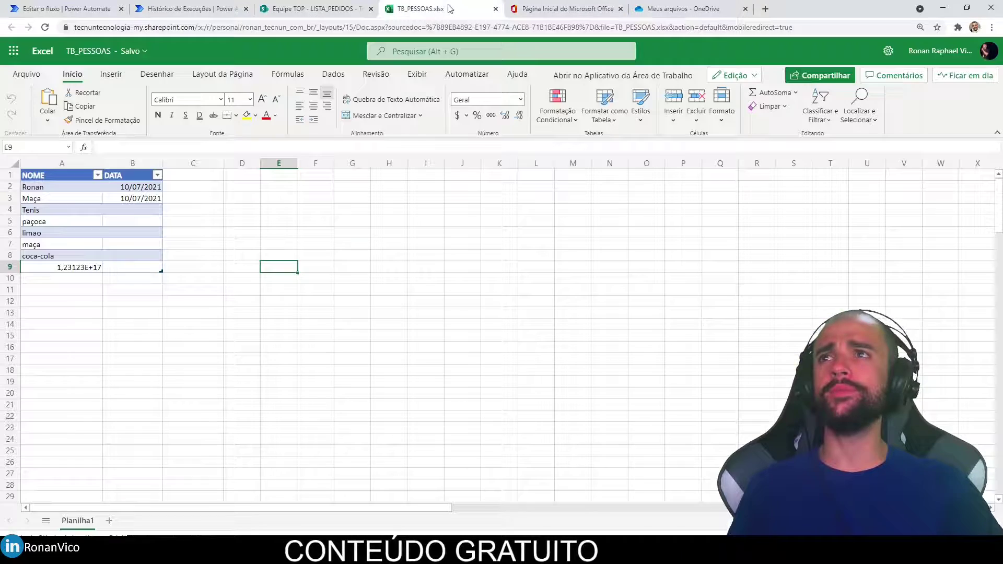
{"action": "left_click", "coordinate": [418, 9]}
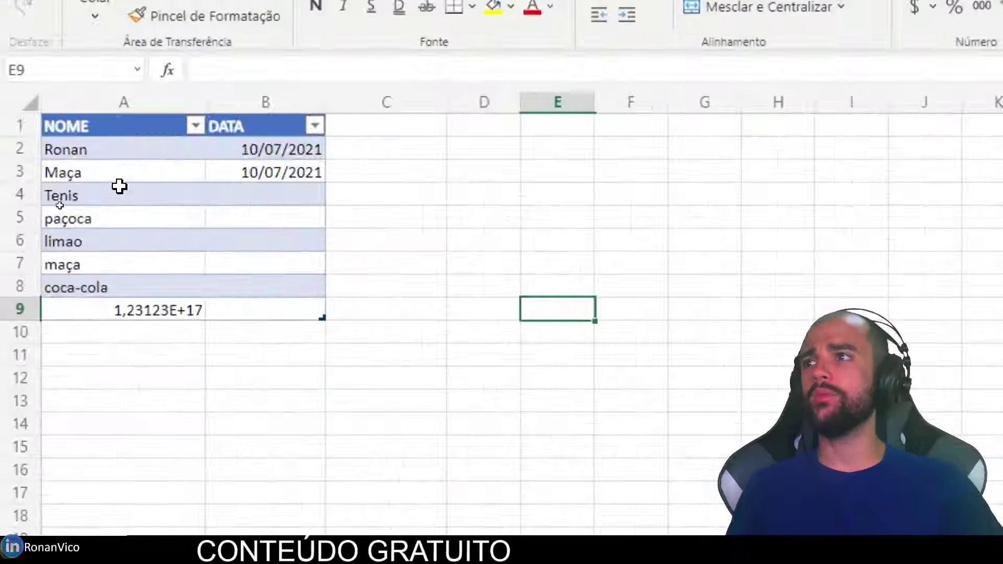
{"action": "left_click", "coordinate": [60, 210]}
{"action": "left_click", "coordinate": [57, 229]}
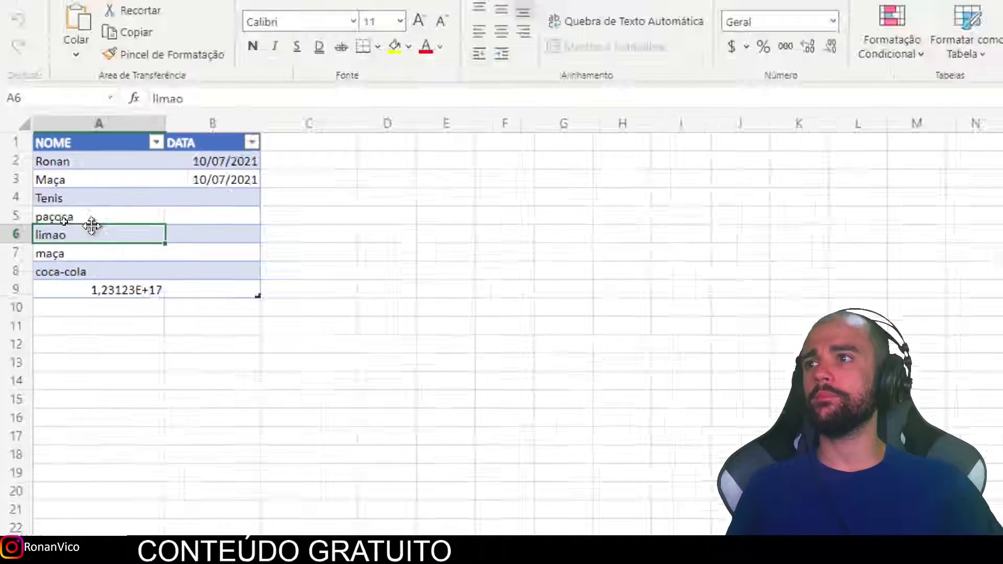
{"action": "left_click", "coordinate": [313, 9]}
{"action": "left_click", "coordinate": [78, 8]}
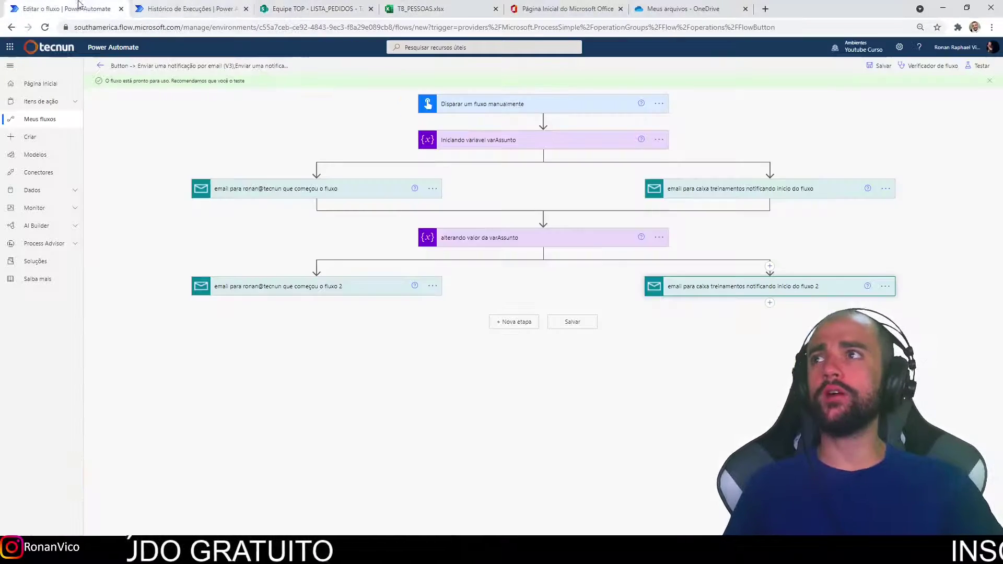
Edit the flow and turn on the Aplicar a cada loop's concurrency control with parallelism 50.
{"action": "left_click", "coordinate": [188, 9]}
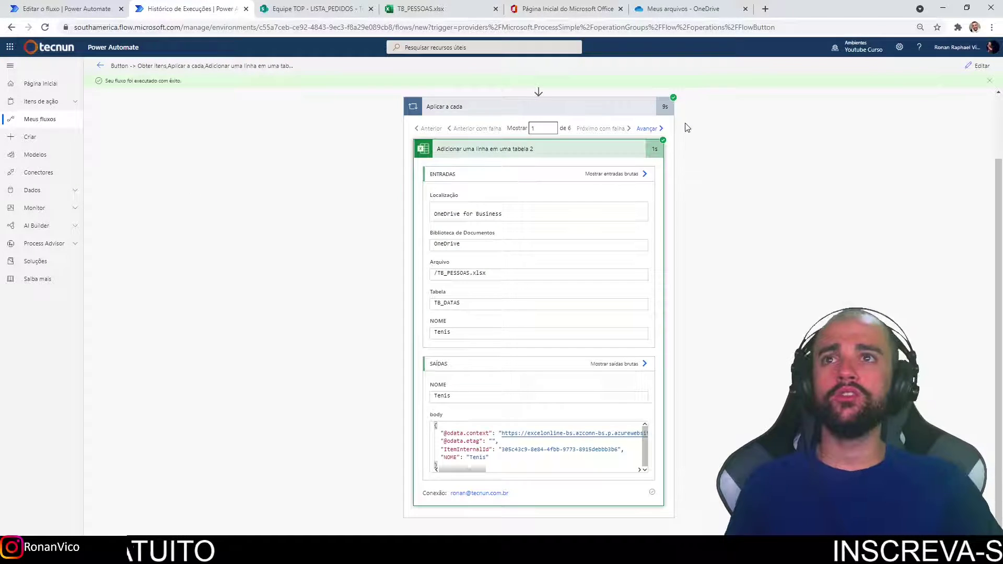
{"action": "left_click", "coordinate": [976, 66]}
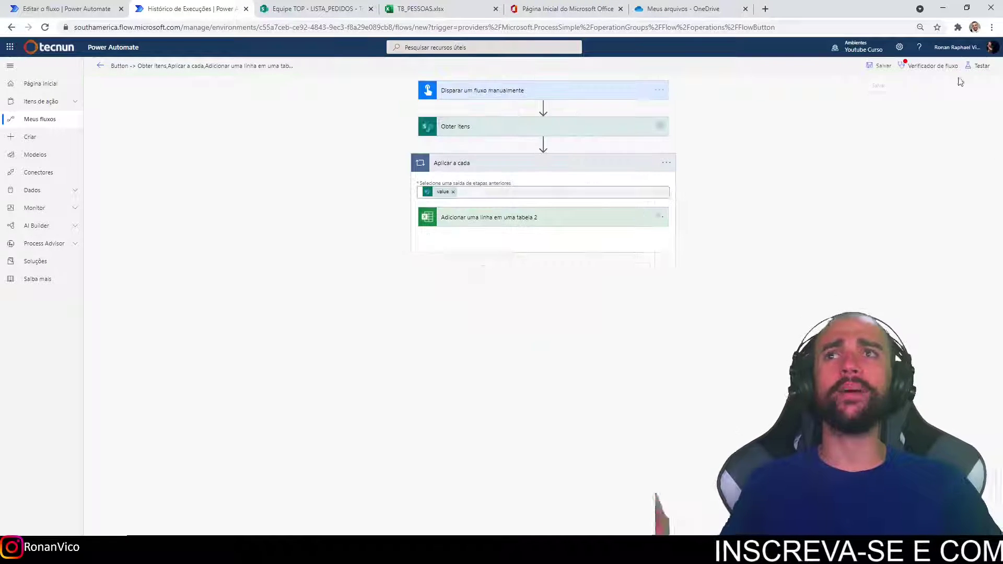
{"action": "left_click", "coordinate": [641, 162]}
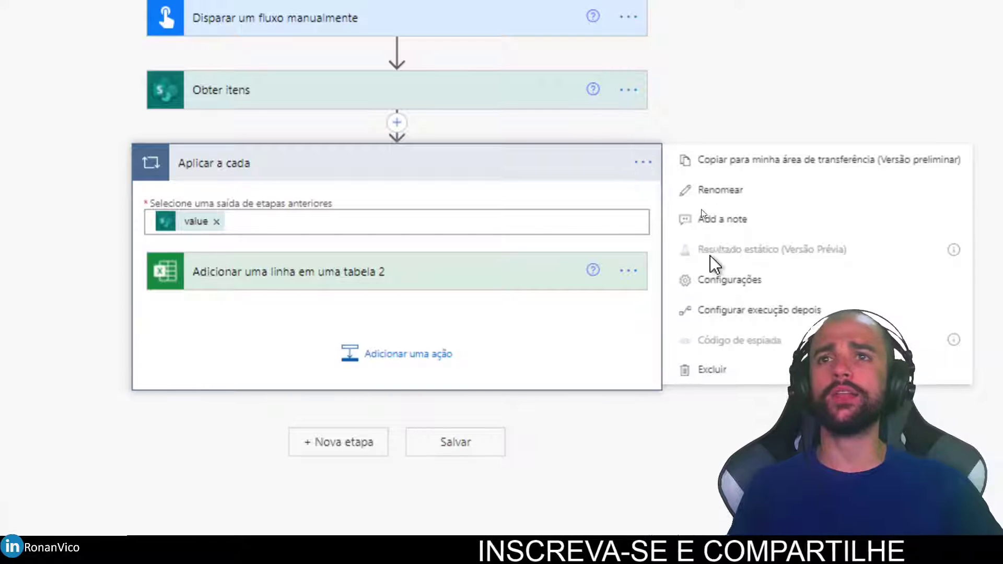
{"action": "left_click", "coordinate": [725, 283]}
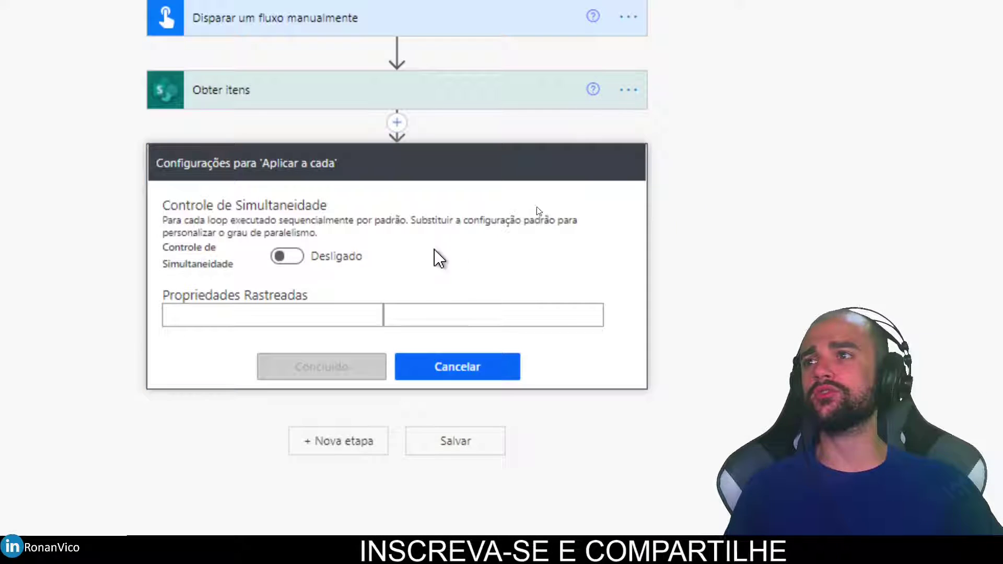
{"action": "left_click", "coordinate": [286, 258]}
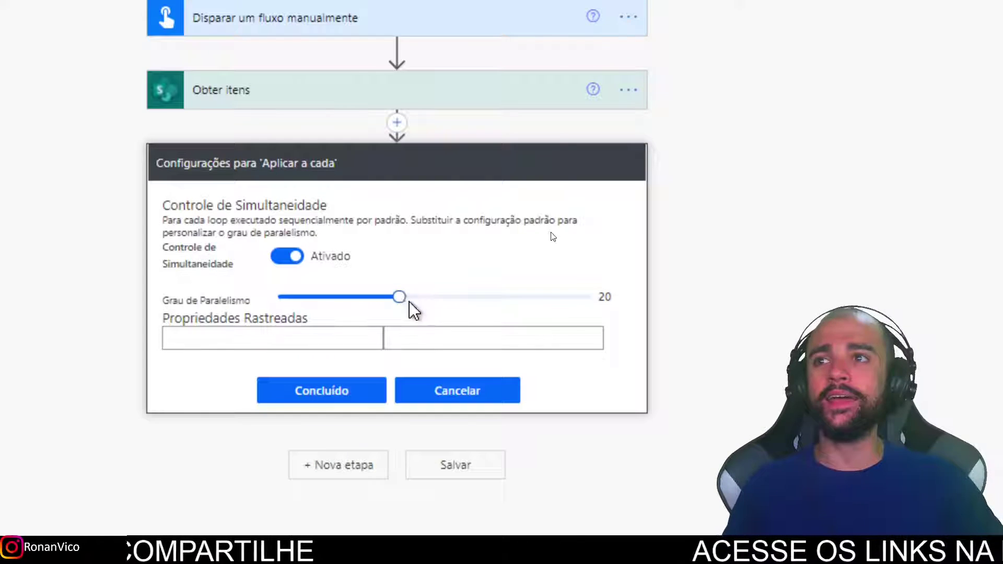
{"action": "left_click_drag", "start_coordinate": [410, 302], "coordinate": [578, 312]}
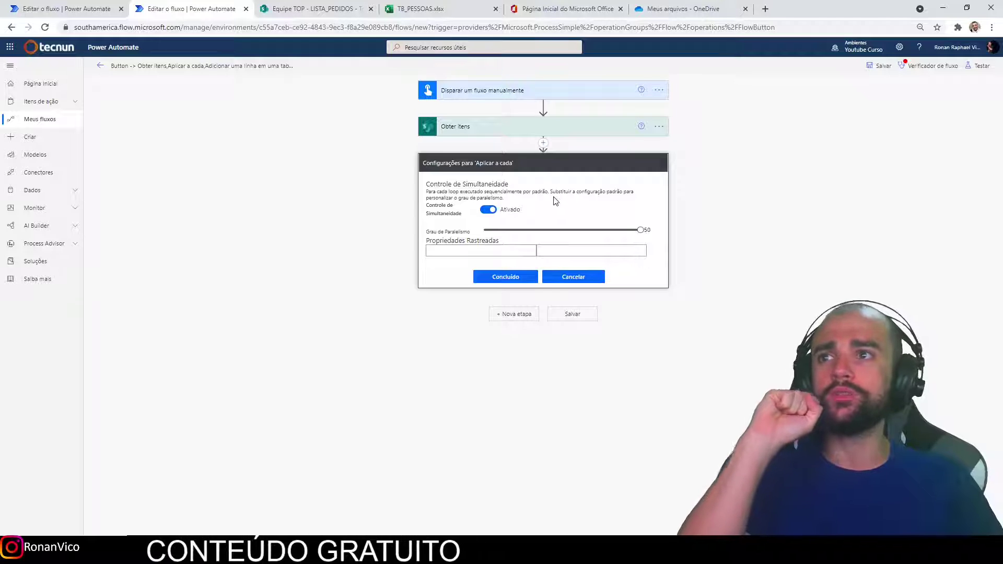
{"action": "left_click", "coordinate": [312, 8]}
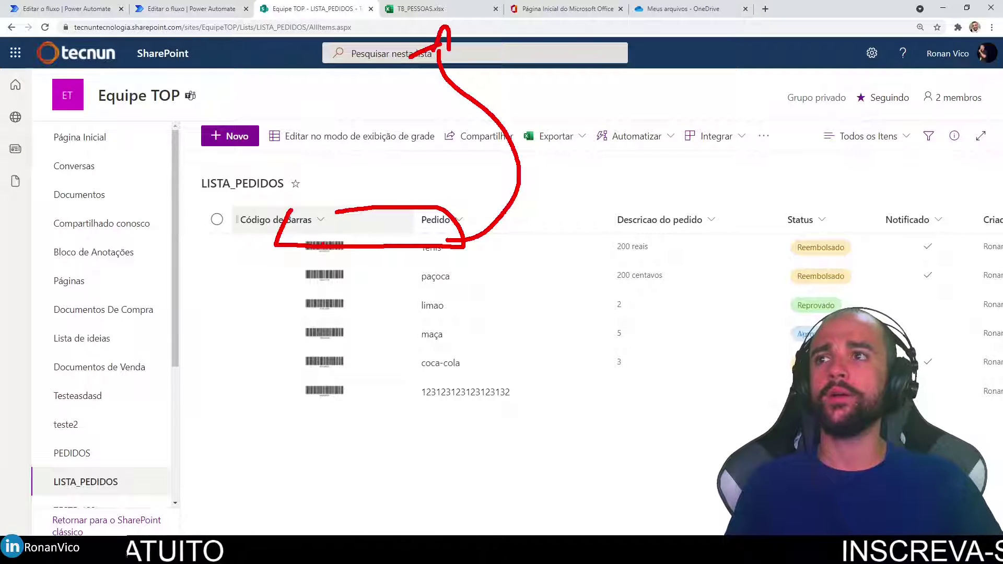
{"action": "left_click_drag", "start_coordinate": [528, 232], "coordinate": [463, 20]}
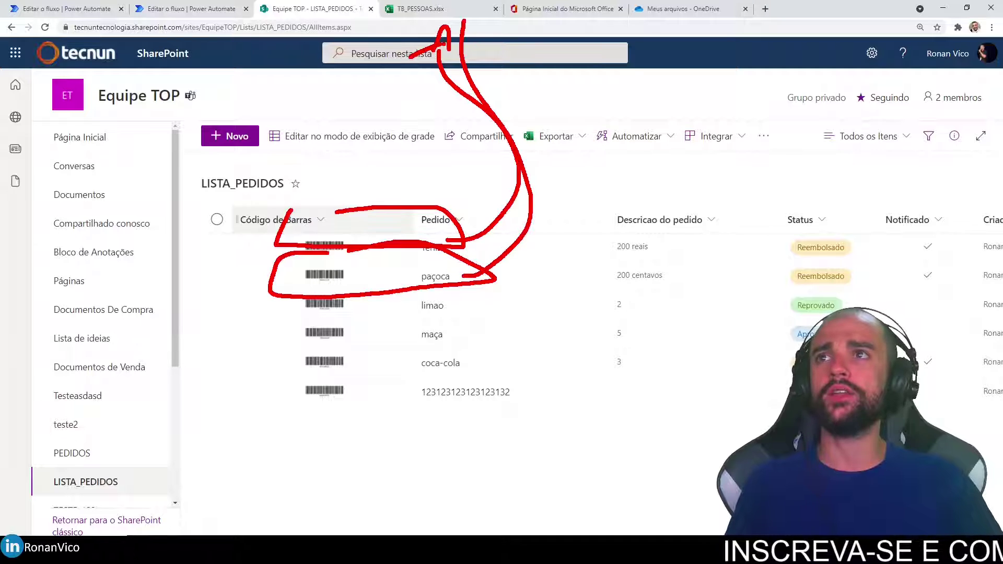
{"action": "key", "text": "Escape"}
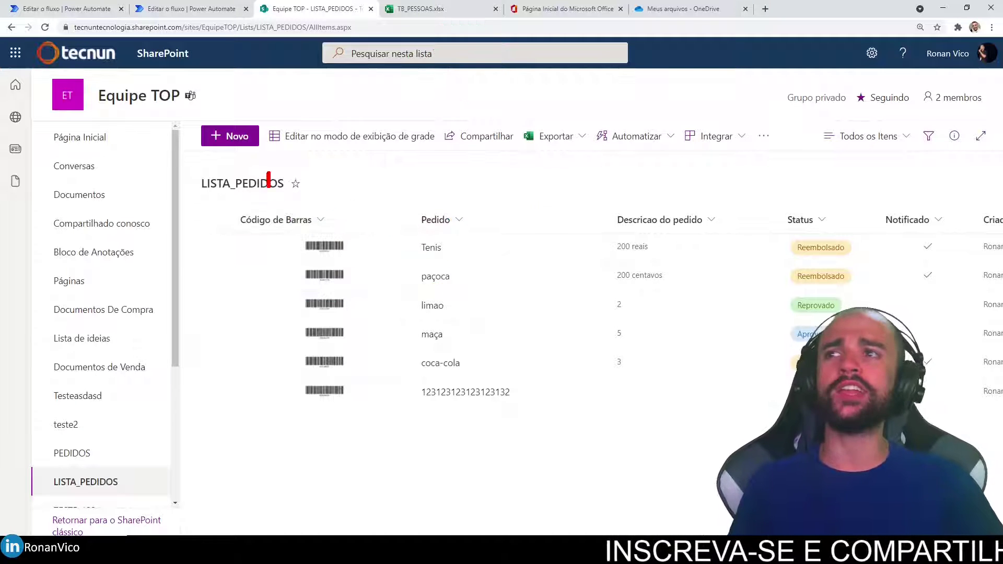
{"action": "left_click_drag", "start_coordinate": [269, 174], "coordinate": [279, 535]}
{"action": "left_click_drag", "start_coordinate": [502, 536], "coordinate": [211, 212]}
{"action": "mouse_move", "coordinate": [507, 402]}
{"action": "left_mouse_down"}
{"action": "mouse_move", "coordinate": [684, 292]}
{"action": "mouse_move", "coordinate": [427, 65]}
{"action": "left_mouse_up"}
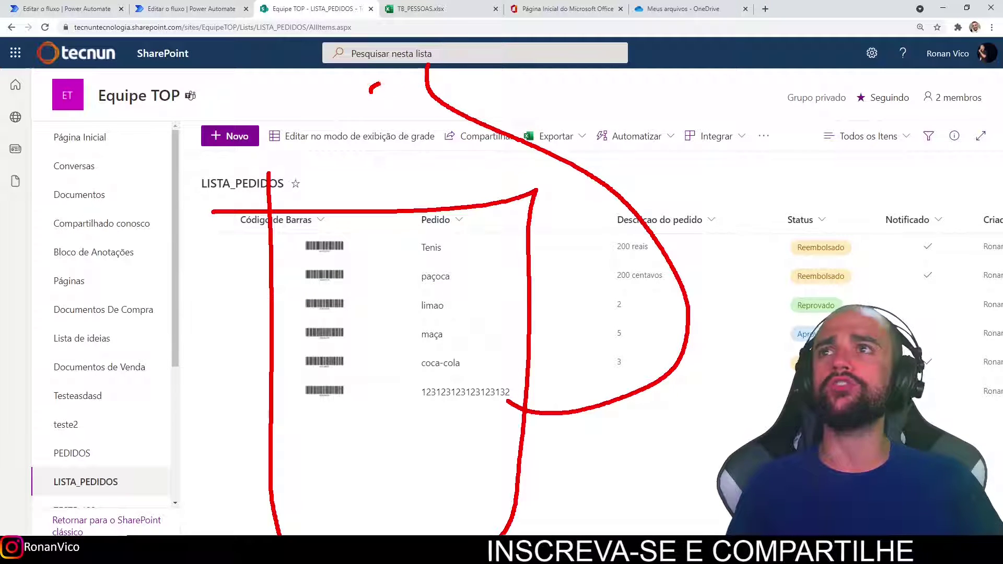
{"action": "left_click_drag", "start_coordinate": [370, 93], "coordinate": [429, 52]}
{"action": "left_click_drag", "start_coordinate": [425, 76], "coordinate": [471, 77]}
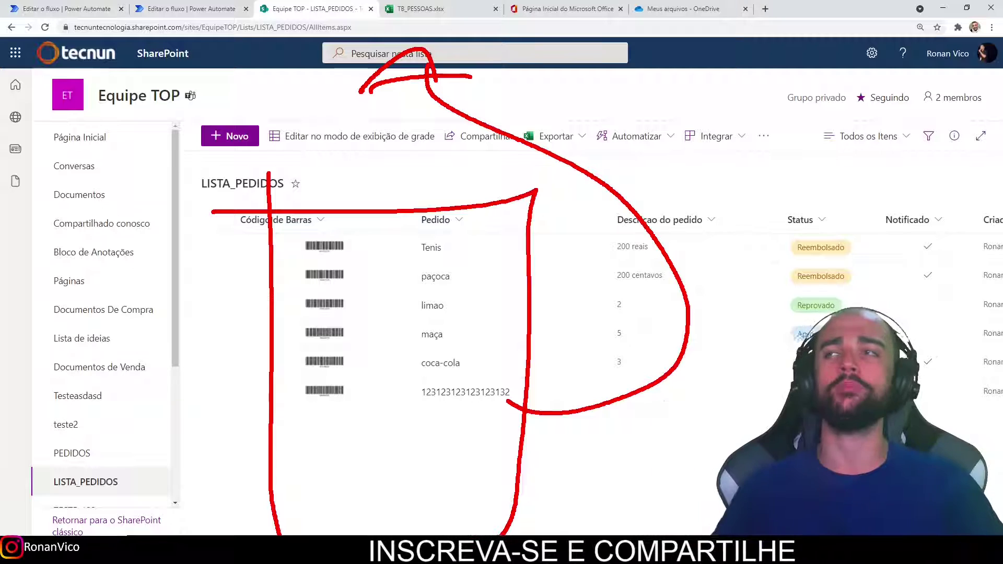
{"action": "key", "text": "Escape"}
{"action": "left_click", "coordinate": [235, 8]}
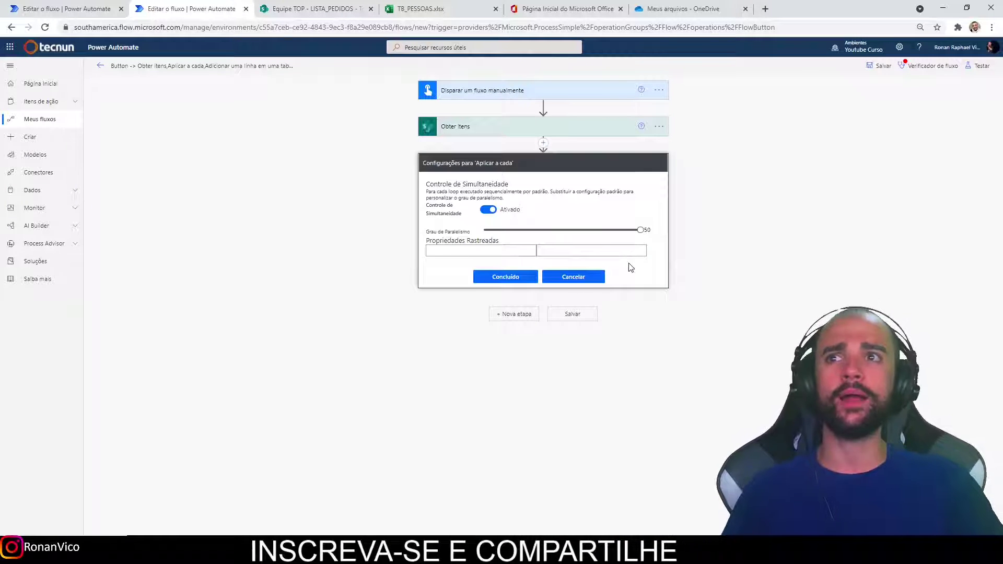
Confirm the concurrency setting, save the flow, and start a new manual test run.
{"action": "left_click", "coordinate": [505, 282]}
{"action": "left_click", "coordinate": [888, 69]}
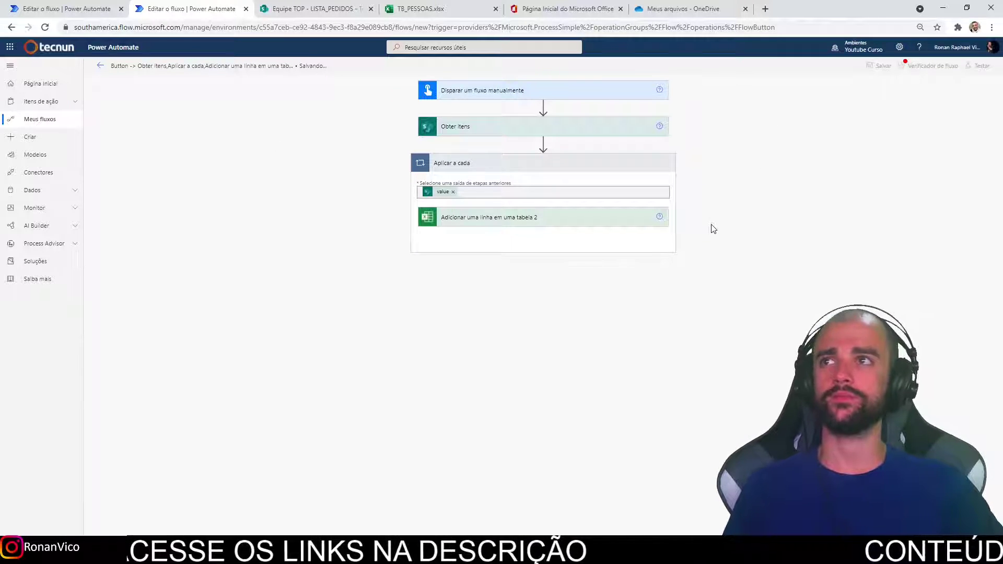
{"action": "left_click", "coordinate": [977, 66]}
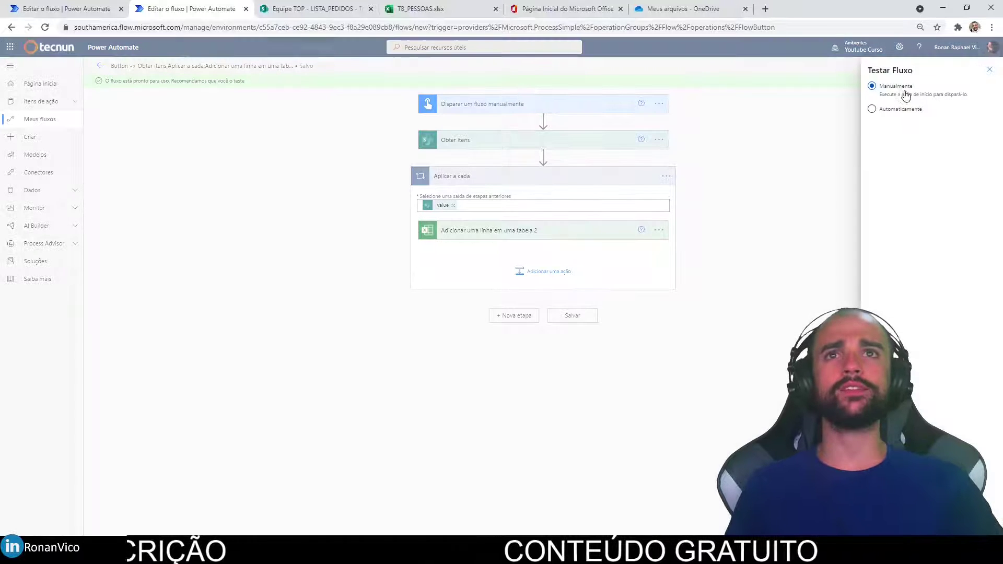
{"action": "left_click", "coordinate": [889, 525]}
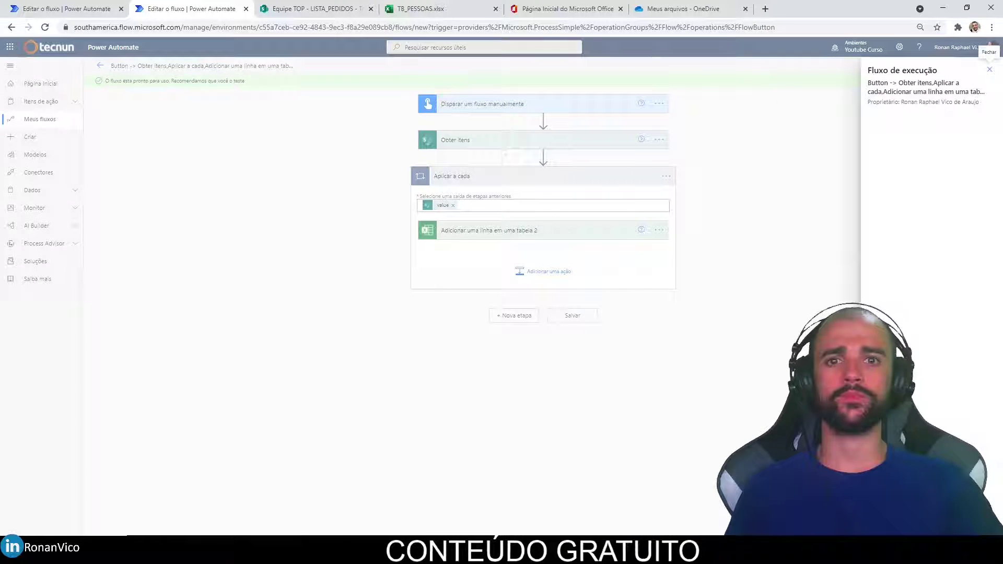
{"action": "left_click", "coordinate": [888, 525]}
{"action": "left_click", "coordinate": [888, 525]}
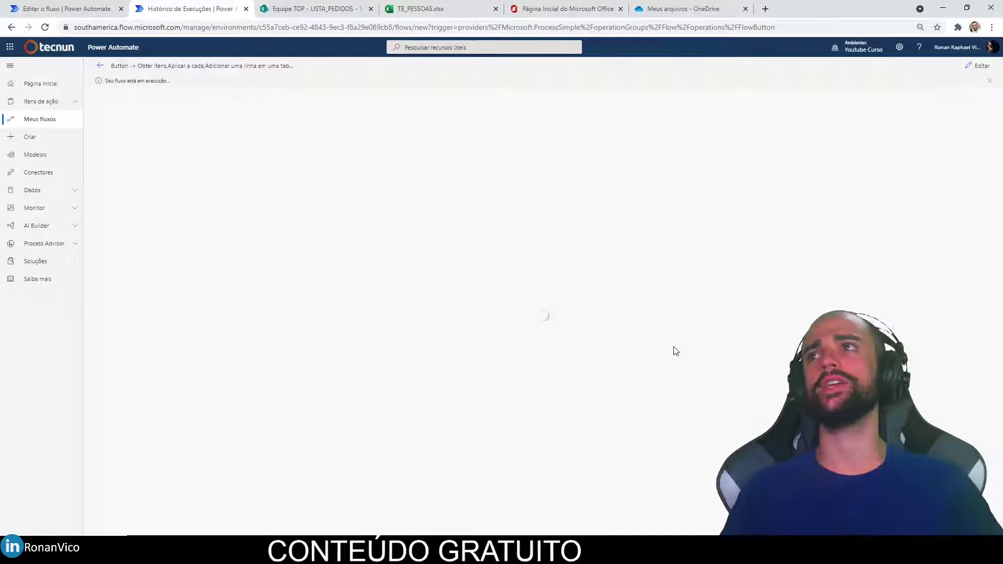
Review the 2-second loop run and its Excel row action, then switch to the email-notification flow editor.
{"action": "left_click", "coordinate": [634, 182]}
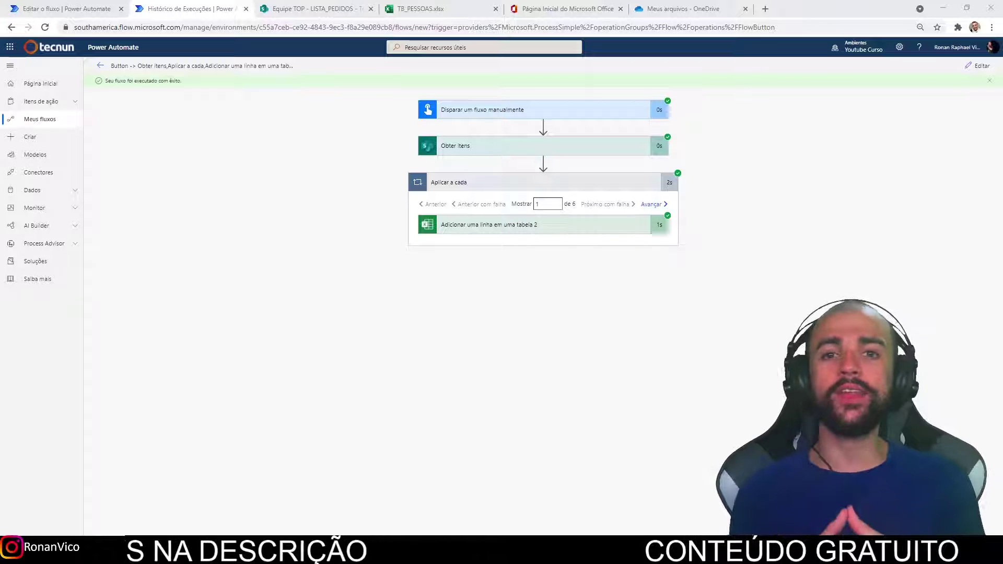
{"action": "left_click", "coordinate": [588, 227]}
{"action": "left_click", "coordinate": [559, 233]}
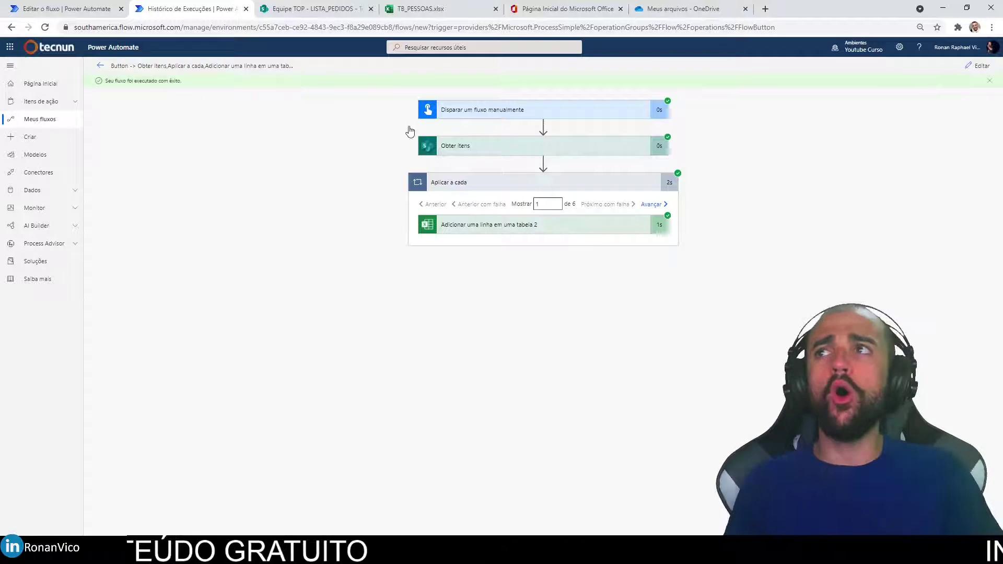
{"action": "left_click", "coordinate": [113, 7]}
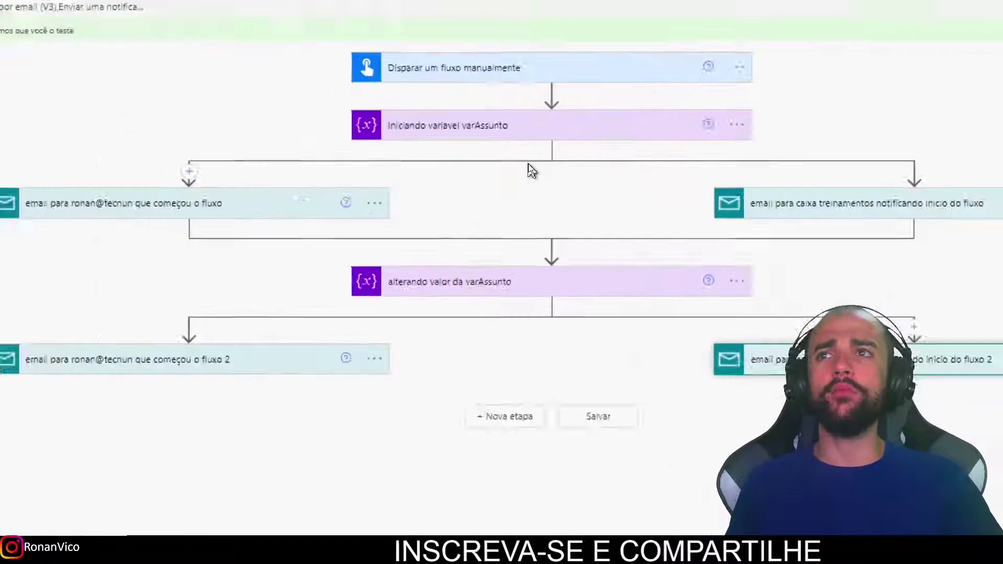
Add a Compor (Compose) action to the flow after the branch join.
{"action": "left_click", "coordinate": [544, 218]}
{"action": "left_click", "coordinate": [555, 229]}
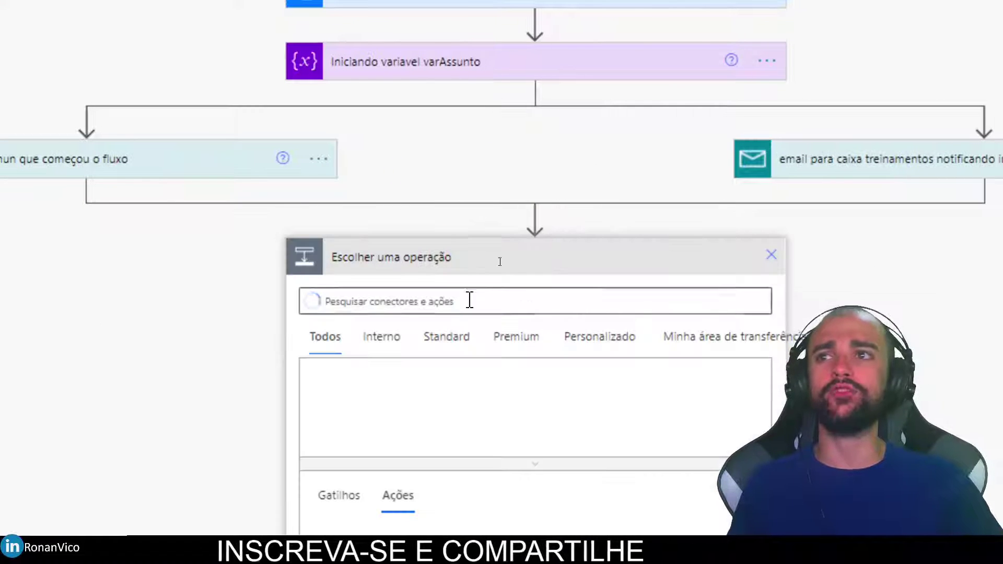
{"action": "type", "text": "Compor"}
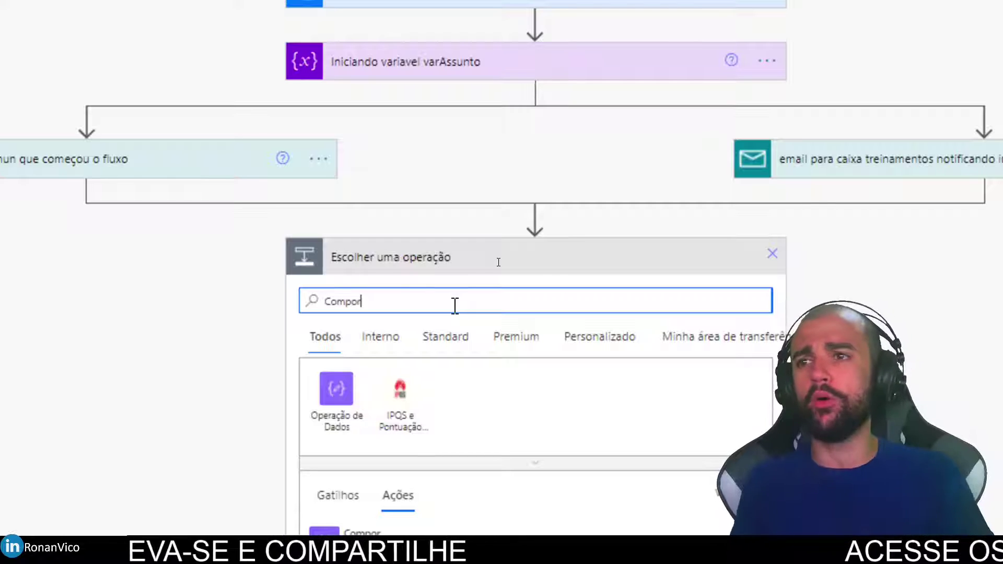
{"action": "left_click", "coordinate": [325, 424]}
{"action": "scroll", "coordinate": [502, 369], "scroll_direction": "down", "scroll_amount": 3}
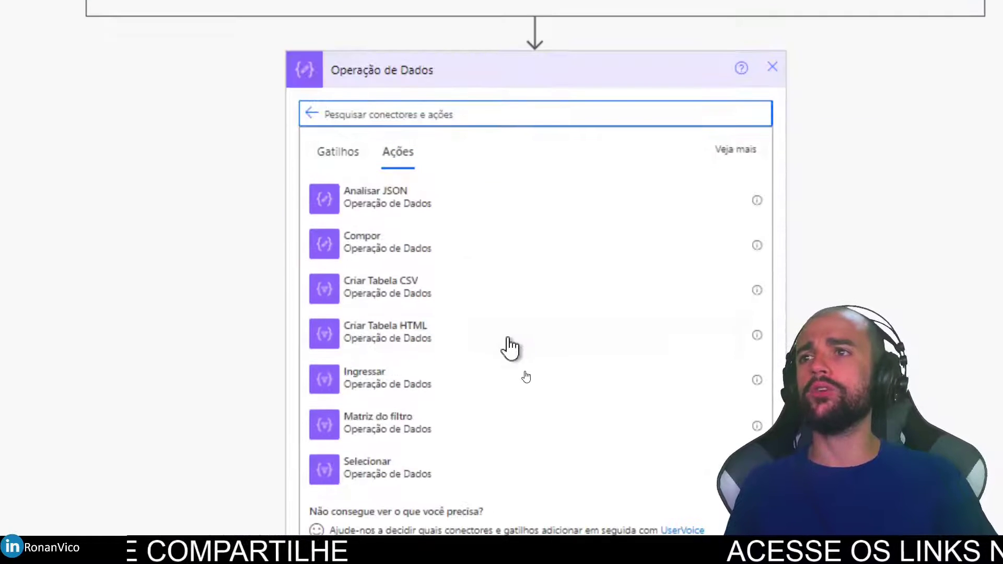
{"action": "left_click", "coordinate": [449, 260]}
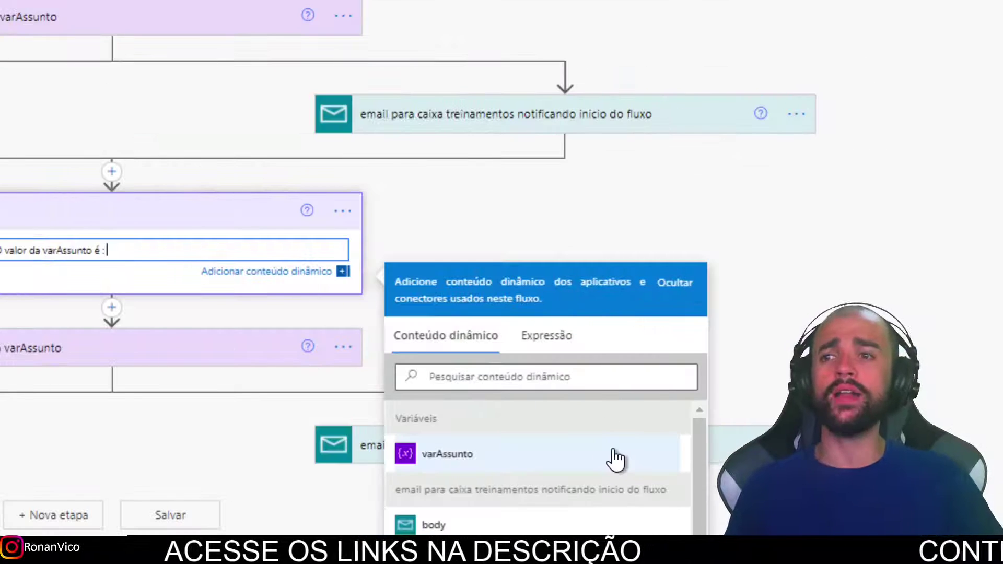
Insert varAssunto after the text 'O valor da varAssunto é :' and save the flow.
{"action": "left_click", "coordinate": [614, 456]}
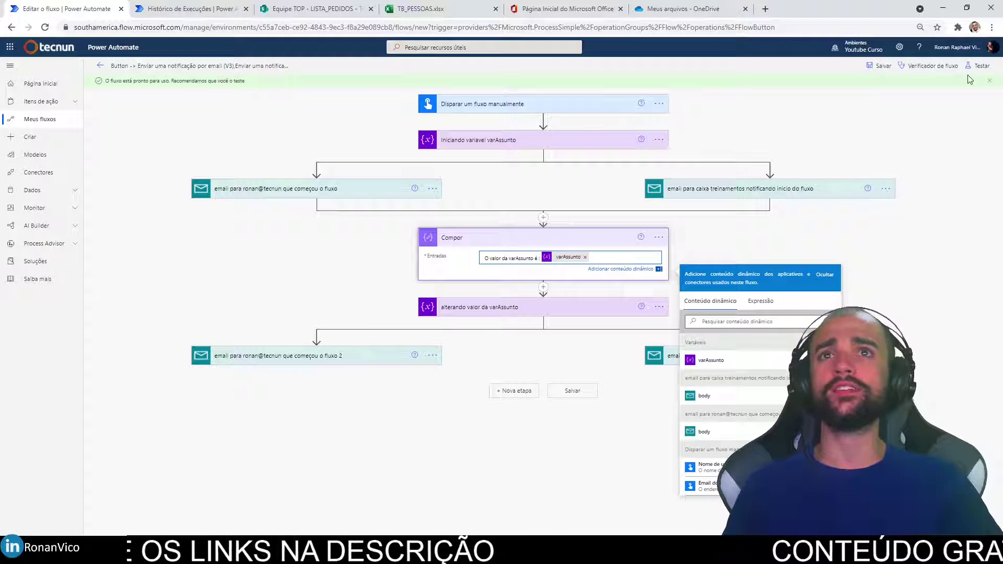
{"action": "left_click", "coordinate": [882, 67]}
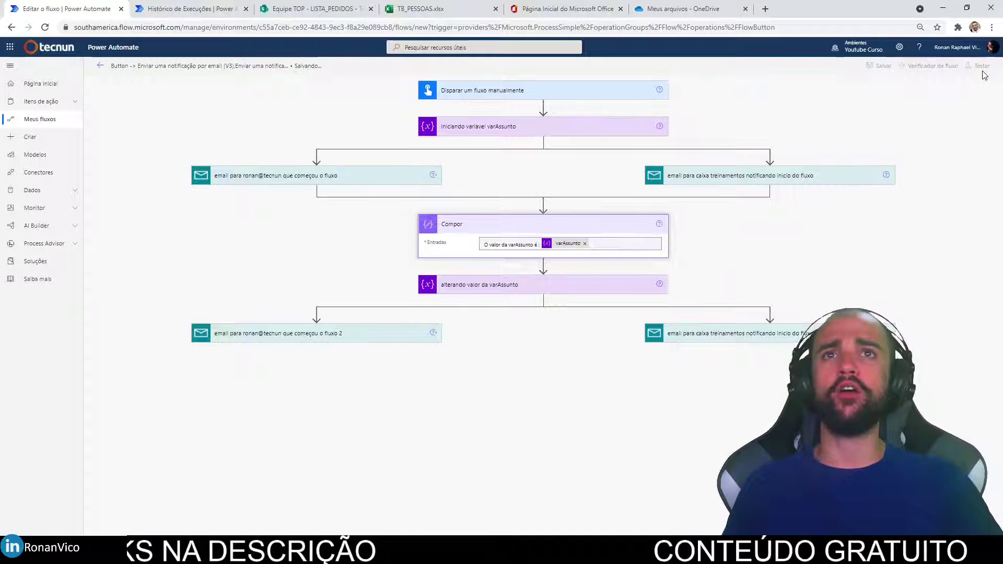
{"action": "left_click", "coordinate": [979, 68]}
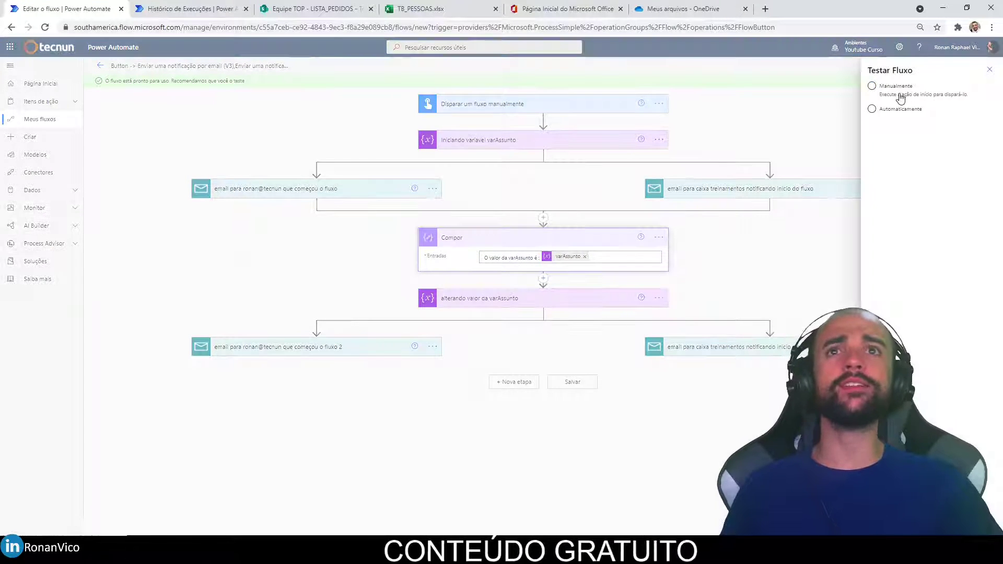
Run a manual test and check the Compor output showing the varAssunto value.
{"action": "left_click", "coordinate": [884, 526]}
{"action": "left_click", "coordinate": [884, 527]}
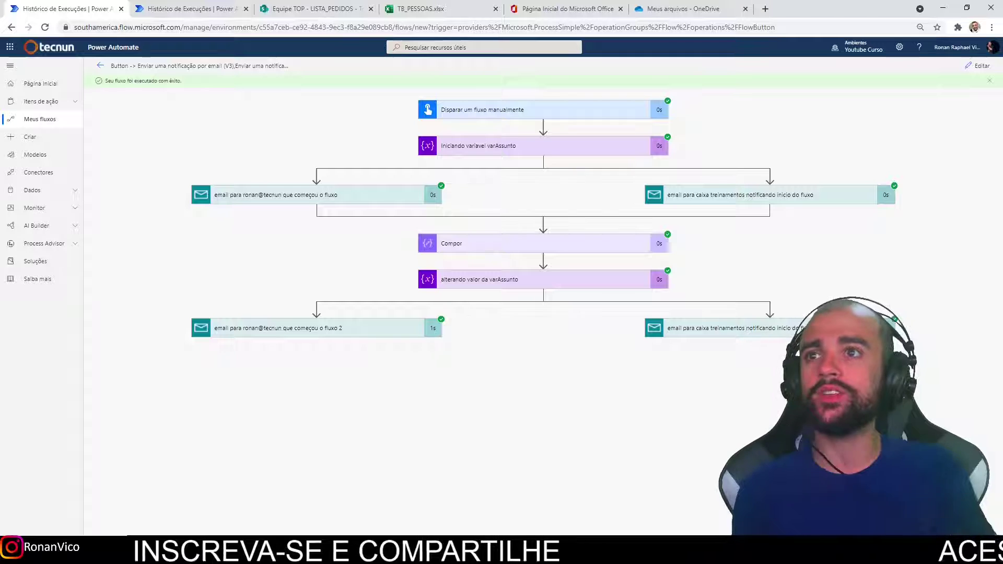
{"action": "left_click", "coordinate": [590, 246]}
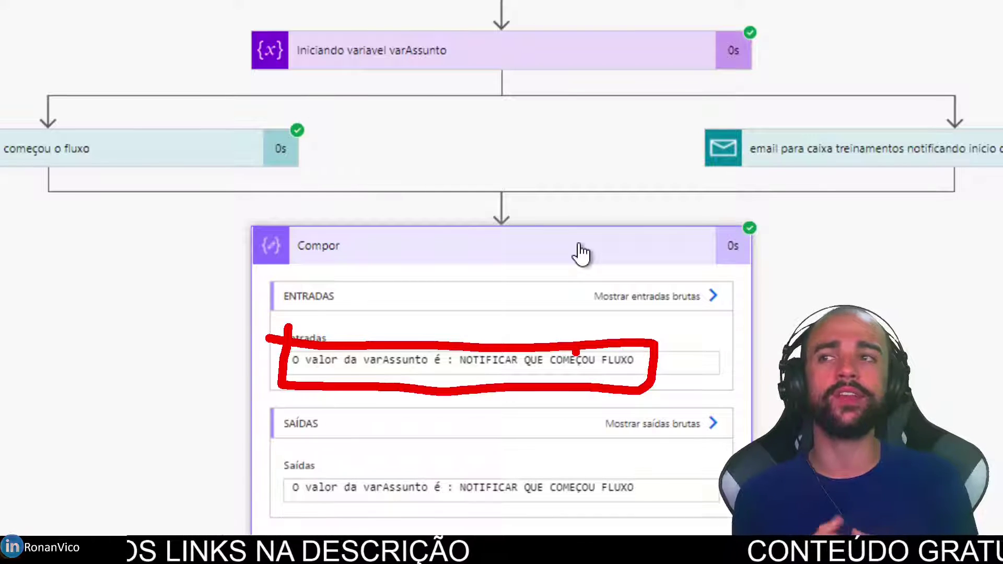
{"action": "key", "text": "Escape"}
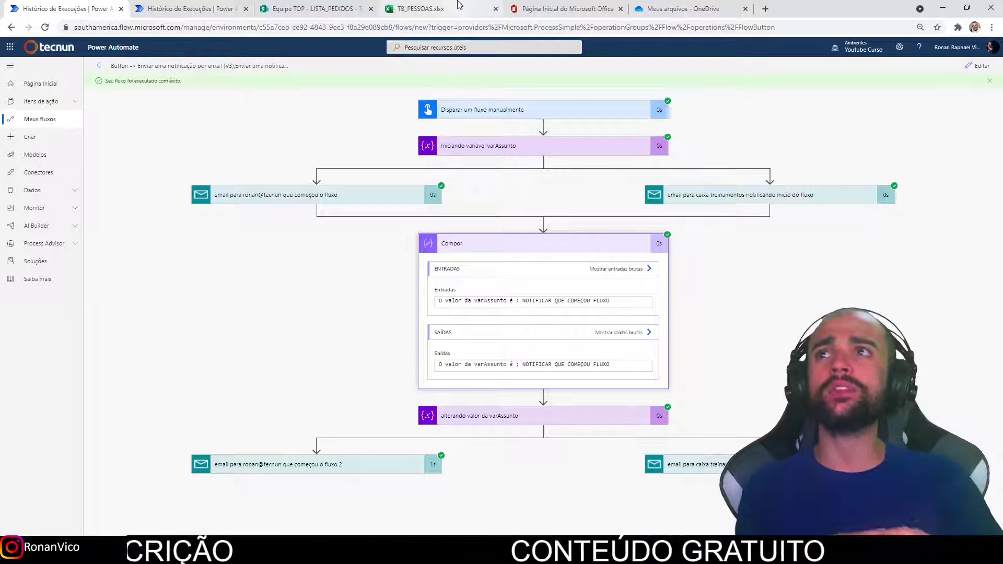
{"action": "left_click", "coordinate": [180, 9]}
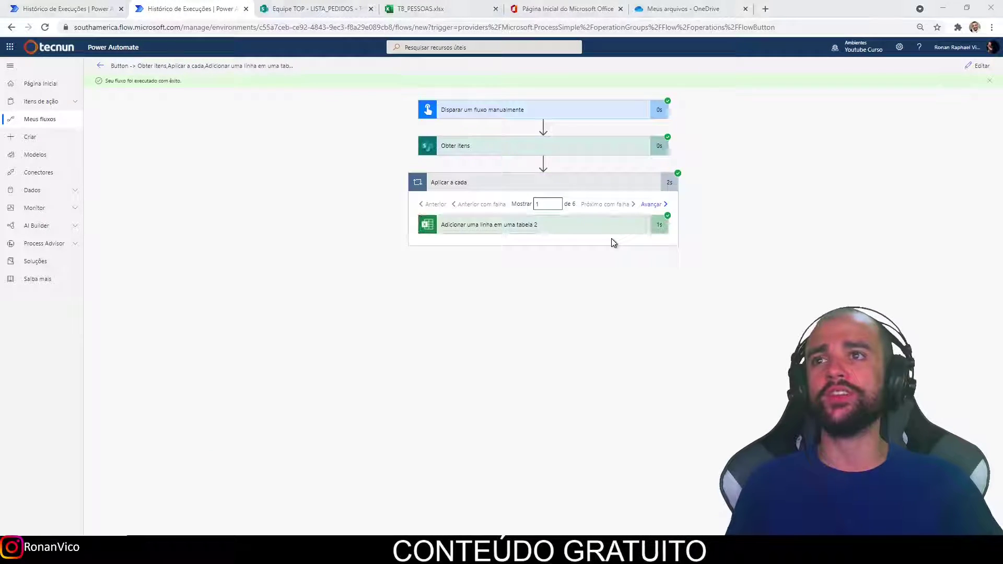
Edit the Excel flow and add a Compor action inside the Aplicar a cada loop.
{"action": "left_click", "coordinate": [566, 231]}
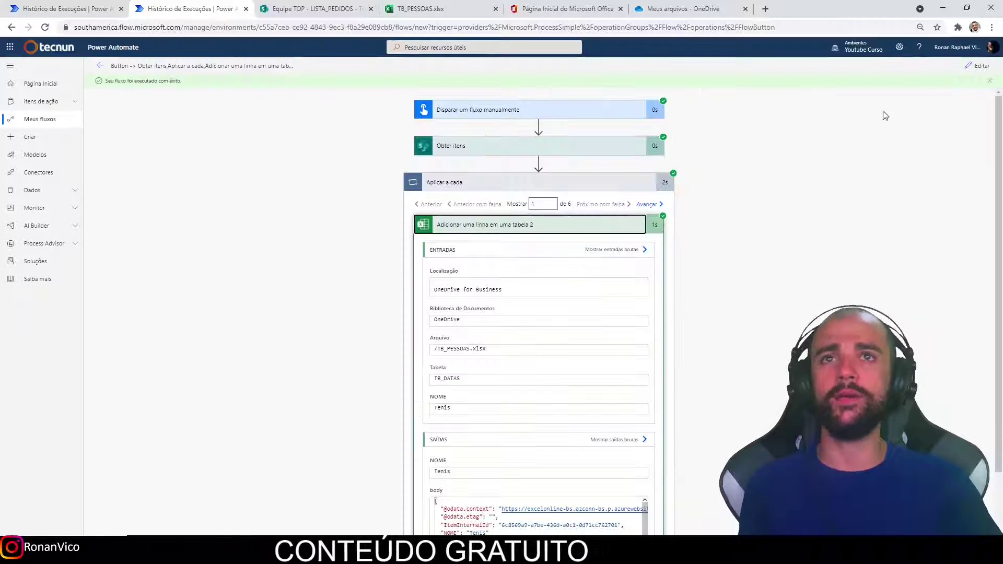
{"action": "left_click", "coordinate": [974, 71]}
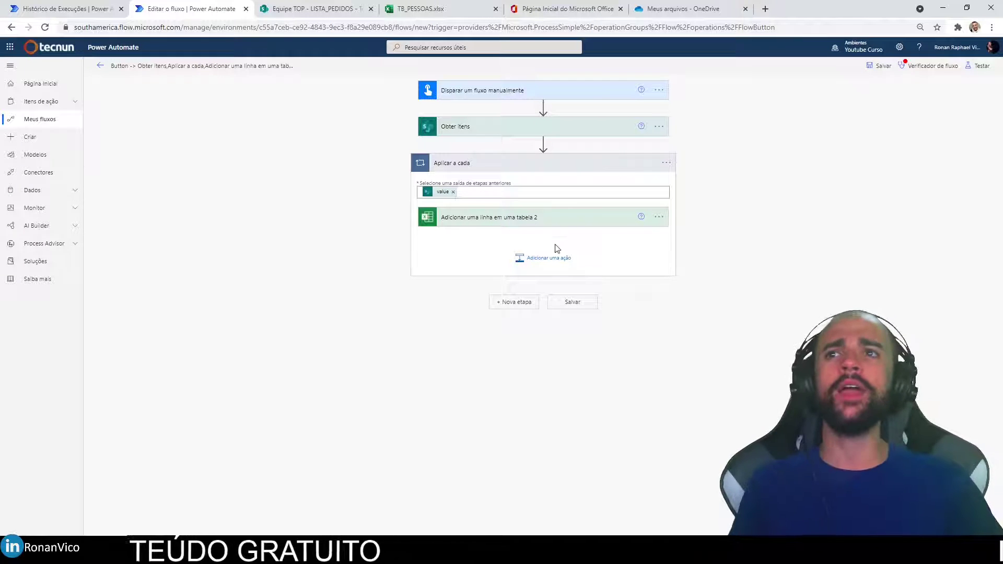
{"action": "left_click", "coordinate": [546, 258]}
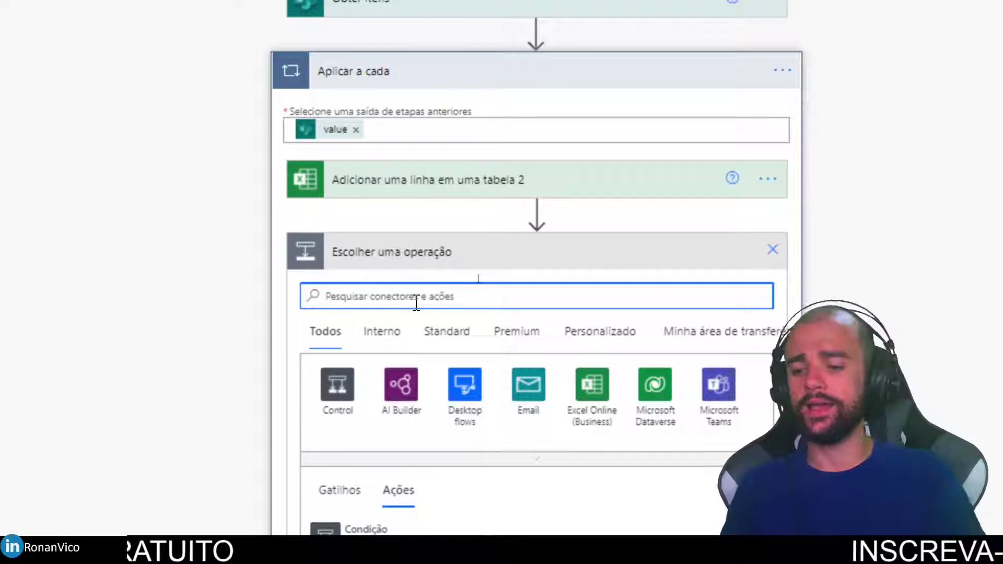
{"action": "type", "text": "compor"}
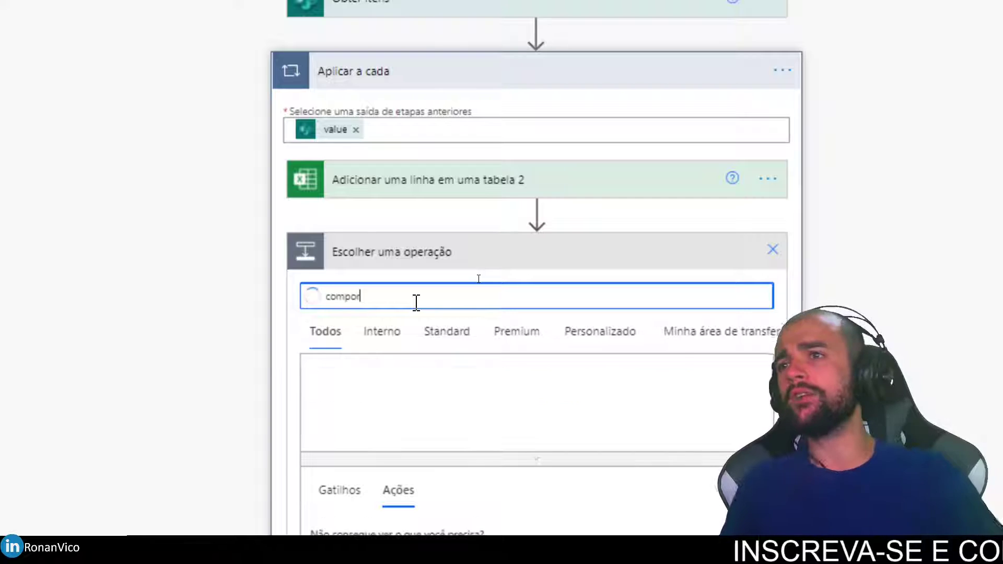
{"action": "left_click", "coordinate": [330, 406]}
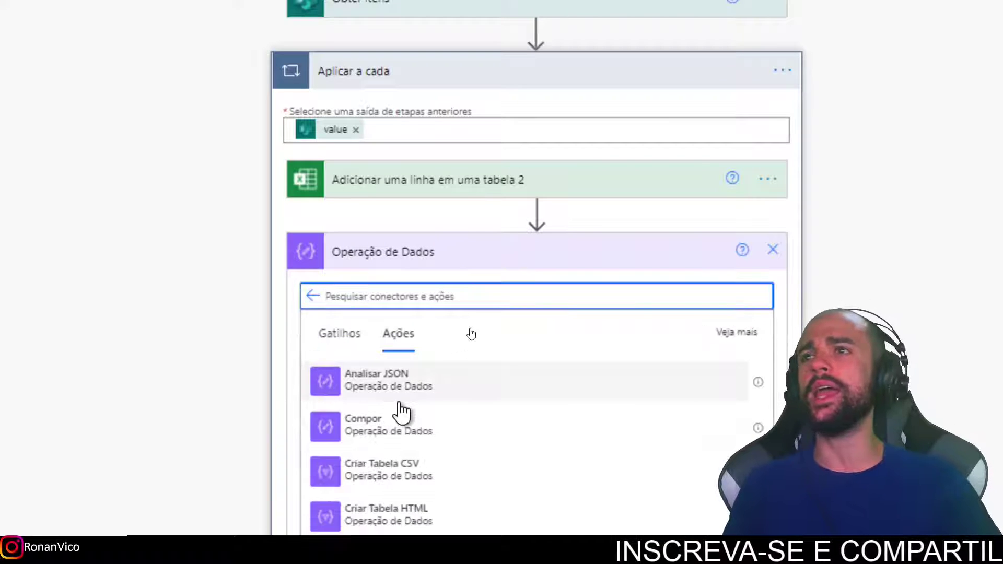
{"action": "left_click", "coordinate": [428, 434]}
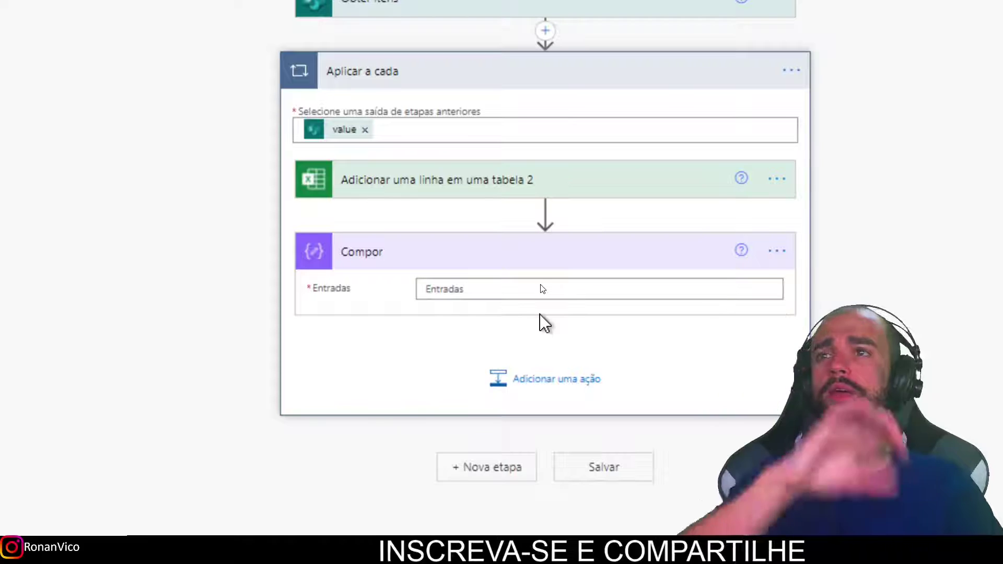
Fill the Compor input with the added row's body and Pedido, then save the flow.
{"action": "left_click", "coordinate": [516, 292]}
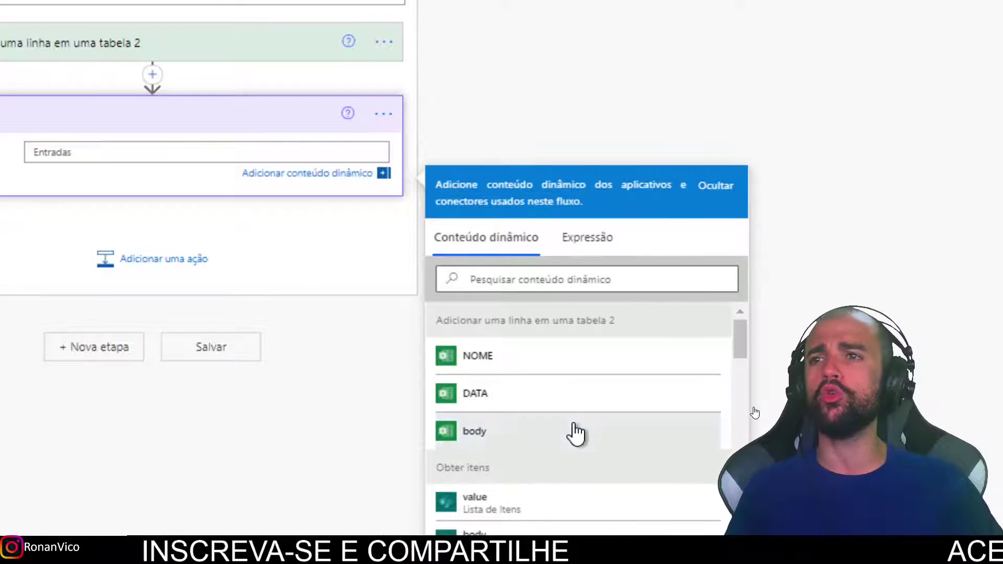
{"action": "left_click", "coordinate": [576, 434]}
{"action": "key", "text": "Return"}
{"action": "key", "text": "Return"}
{"action": "key", "text": "Up"}
{"action": "key", "text": "Up"}
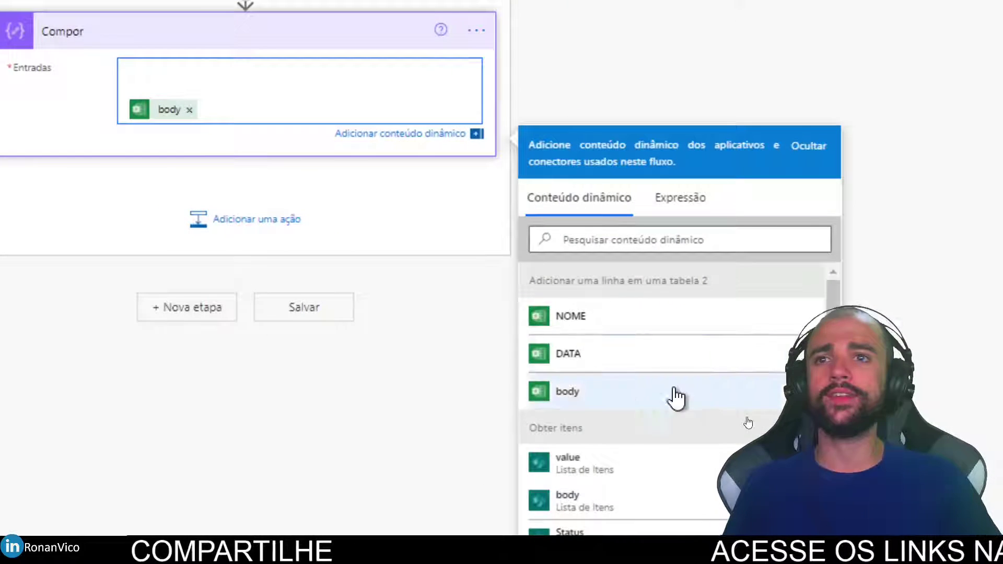
{"action": "scroll", "coordinate": [647, 406], "scroll_direction": "down", "scroll_amount": 3}
{"action": "scroll", "coordinate": [647, 366], "scroll_direction": "up", "scroll_amount": 3}
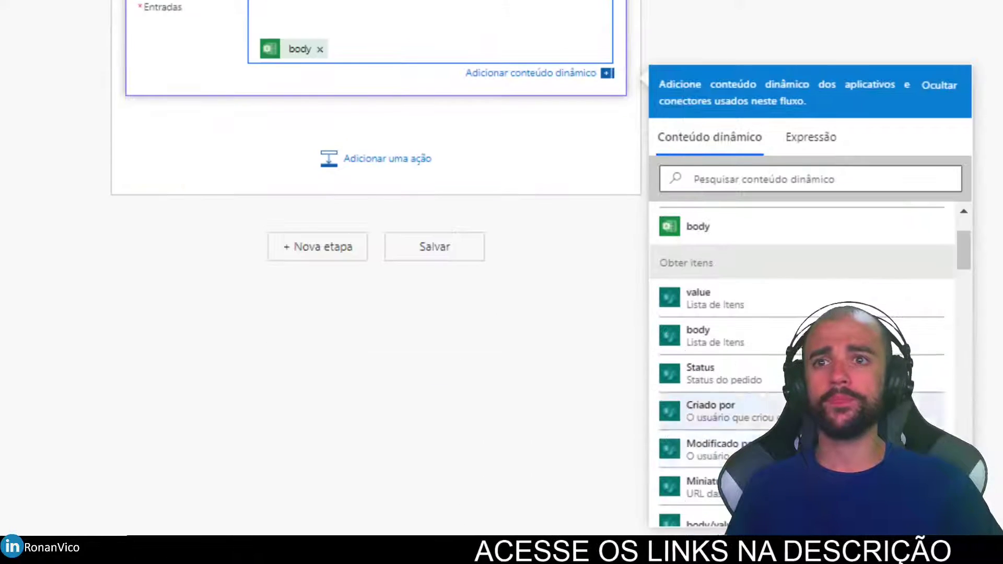
{"action": "scroll", "coordinate": [705, 509], "scroll_direction": "down", "scroll_amount": 3}
{"action": "left_click", "coordinate": [684, 406]}
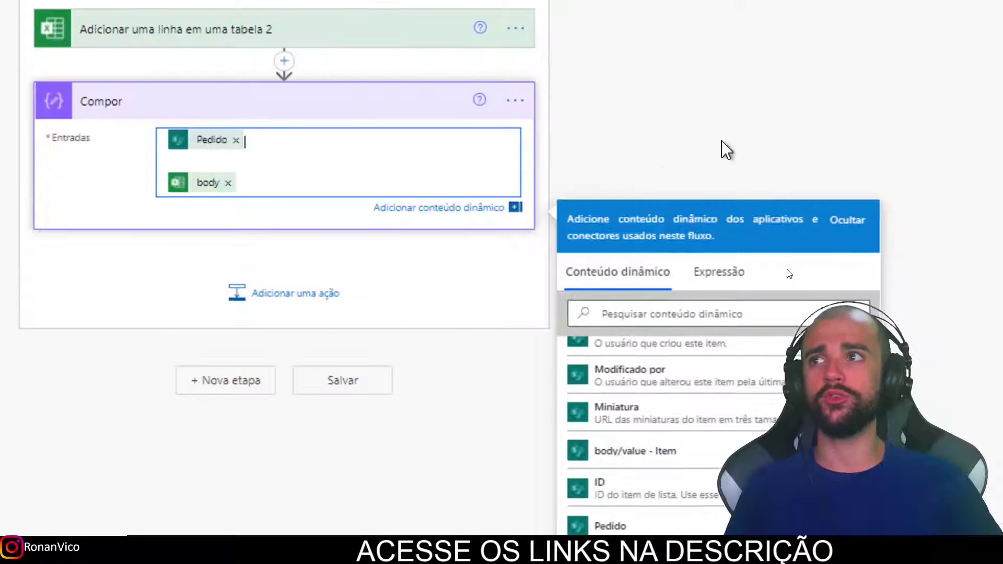
{"action": "left_click", "coordinate": [881, 65]}
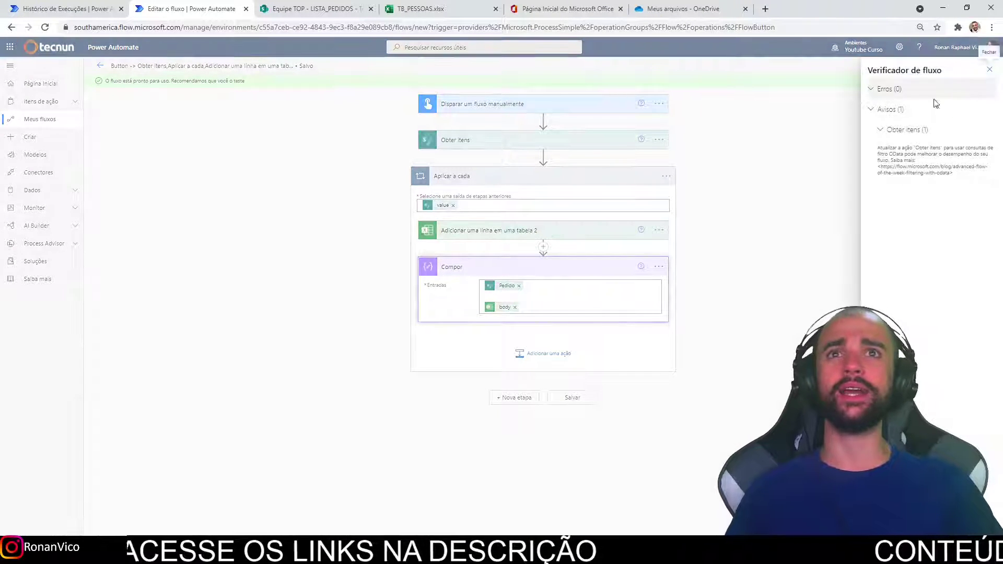
Close the flow checker, run a manual test, and expand the loop's Compor results.
{"action": "left_click", "coordinate": [984, 71]}
{"action": "left_click", "coordinate": [977, 67]}
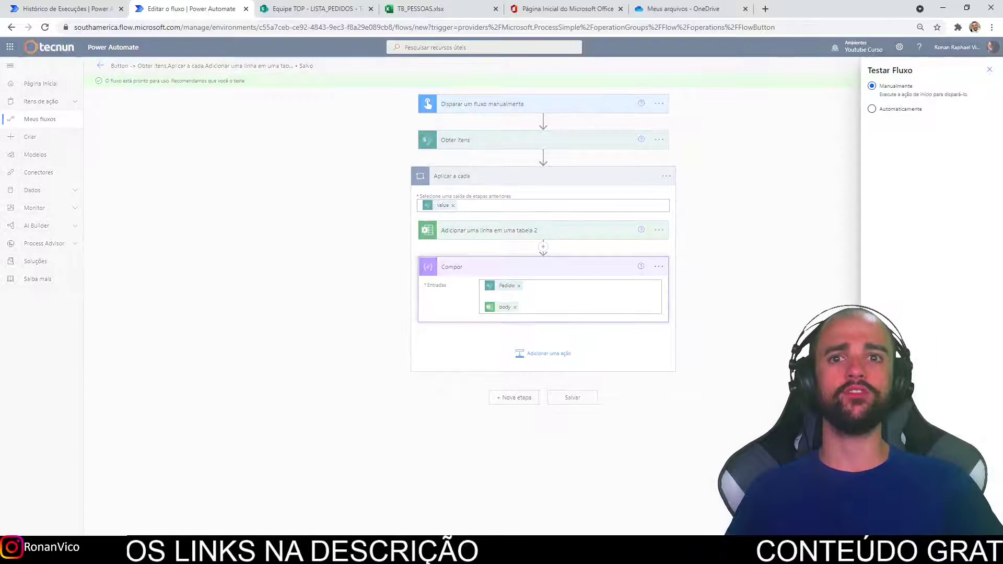
{"action": "left_click", "coordinate": [885, 527]}
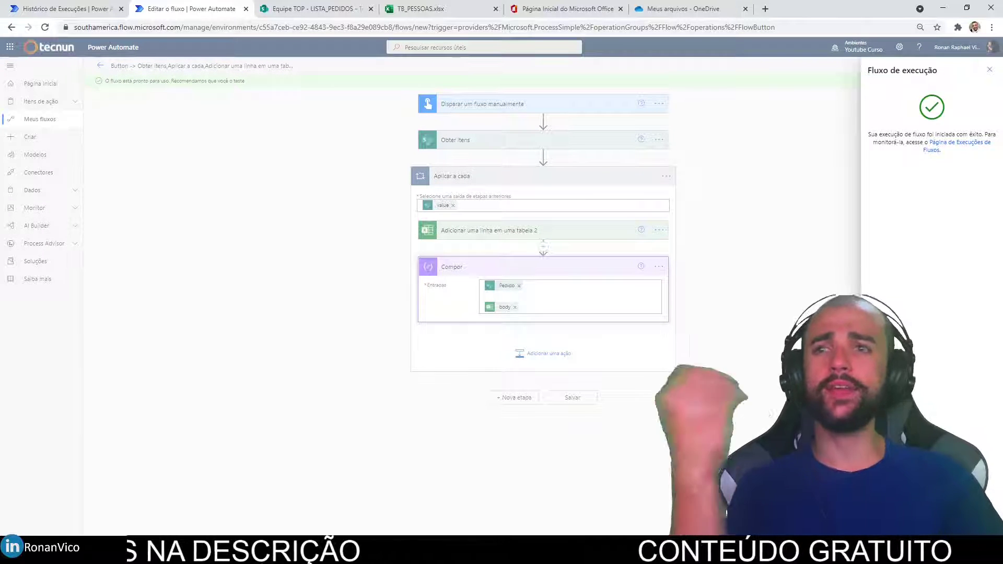
{"action": "left_click", "coordinate": [885, 528]}
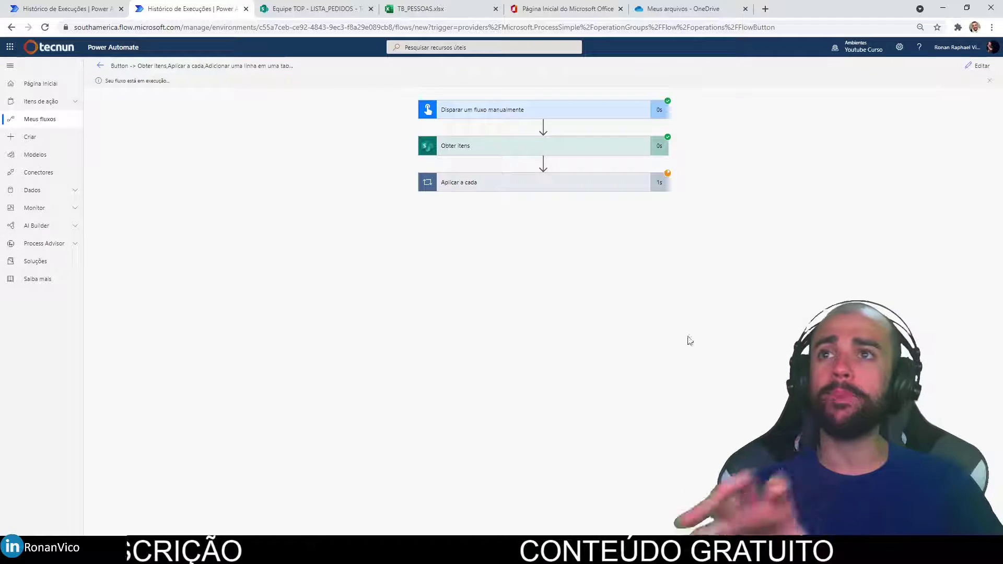
{"action": "left_click", "coordinate": [625, 183]}
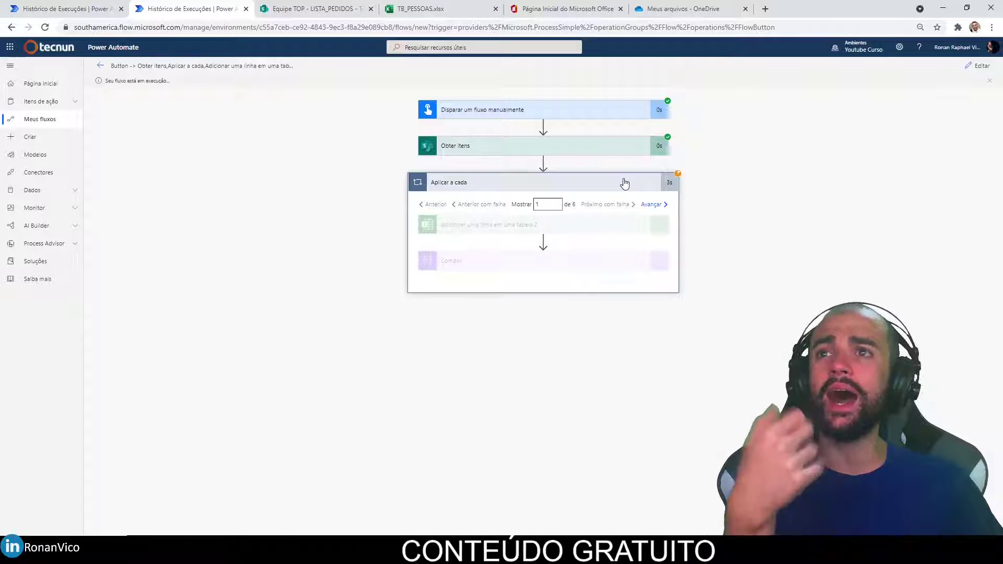
{"action": "left_click", "coordinate": [618, 266]}
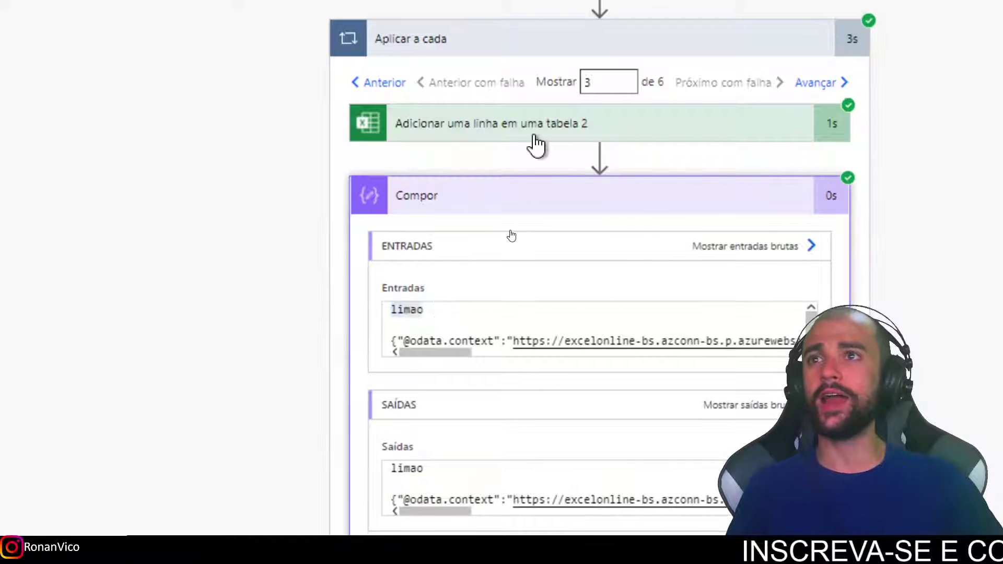
Inspect iteration 2, where Compor outputs 'paçoca' followed by the added row's JSON body.
{"action": "left_click", "coordinate": [530, 133]}
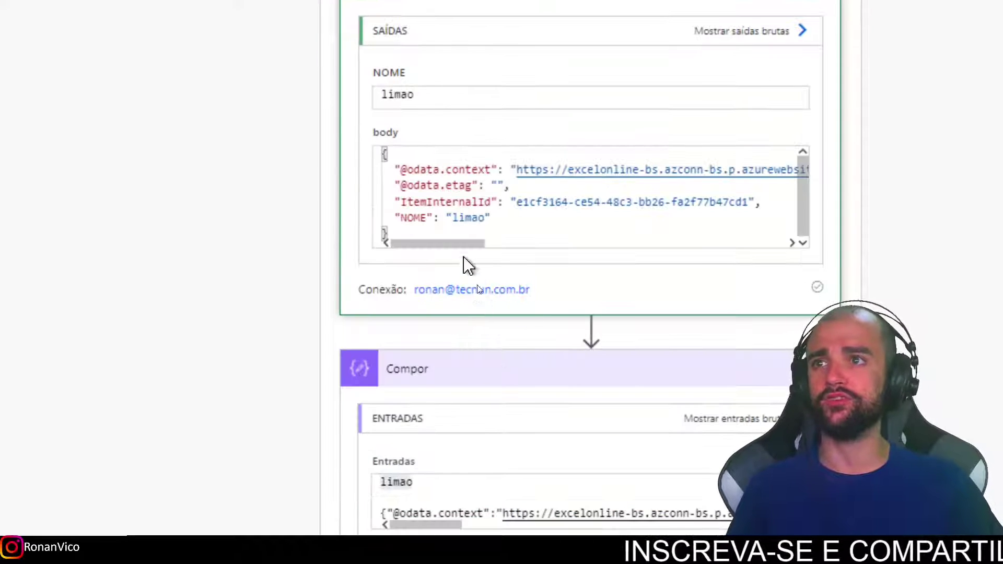
{"action": "scroll", "coordinate": [481, 183], "scroll_direction": "up", "scroll_amount": 10}
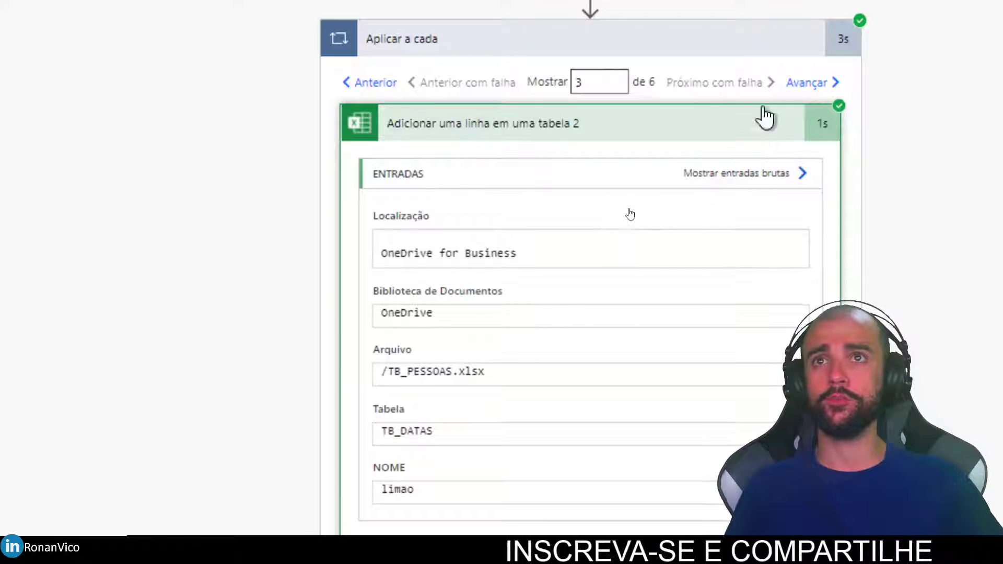
{"action": "left_click", "coordinate": [377, 83]}
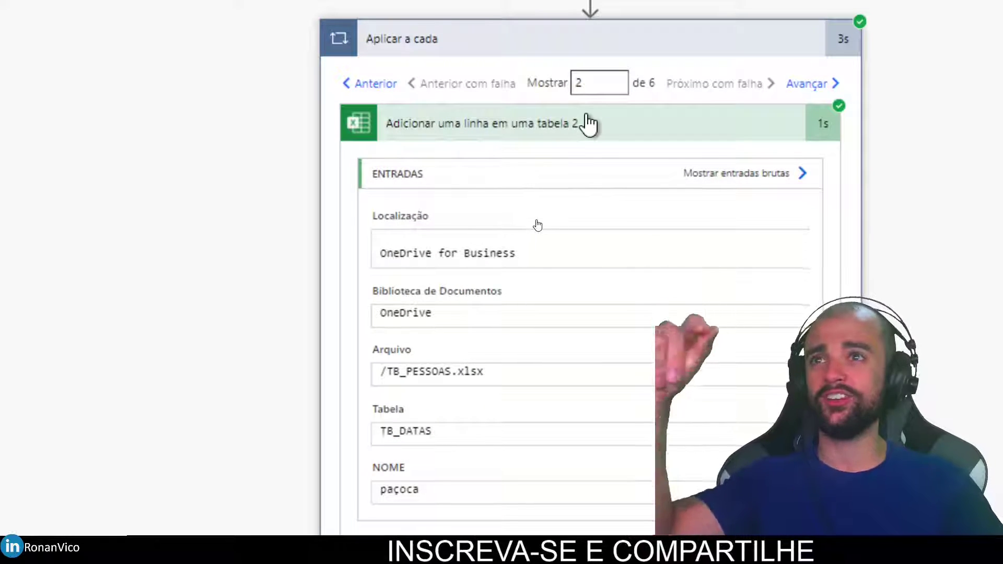
{"action": "left_click", "coordinate": [589, 123]}
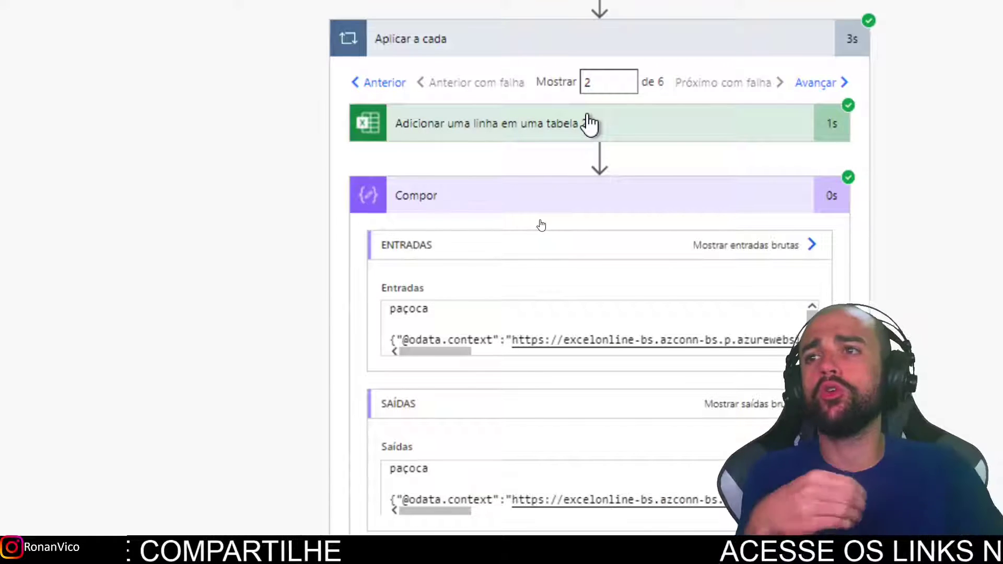
{"action": "left_click_drag", "start_coordinate": [459, 349], "coordinate": [368, 393]}
{"action": "left_click_drag", "start_coordinate": [392, 322], "coordinate": [398, 340]}
{"action": "left_click_drag", "start_coordinate": [680, 324], "coordinate": [324, 346]}
{"action": "left_click", "coordinate": [472, 317]}
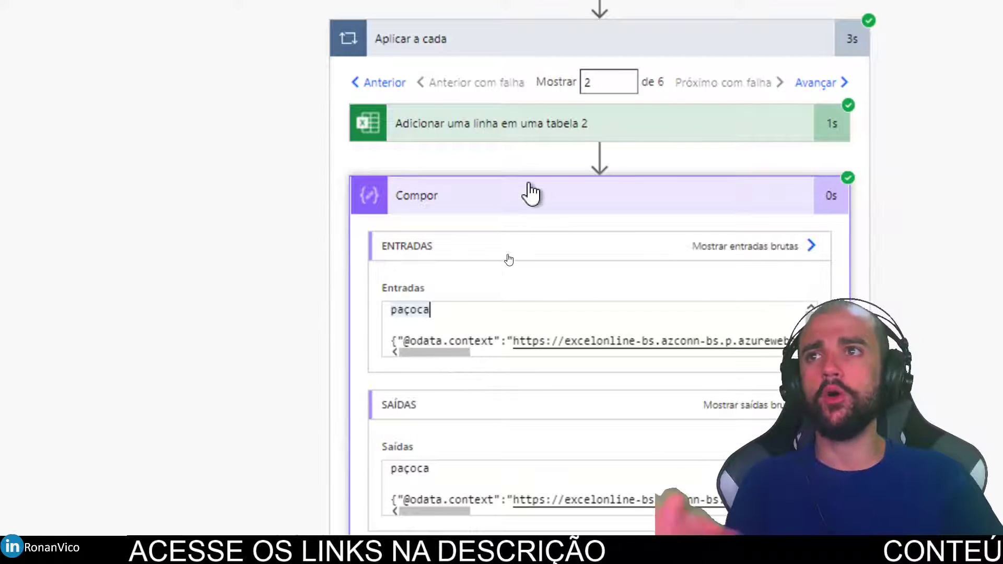
{"action": "left_click", "coordinate": [528, 206]}
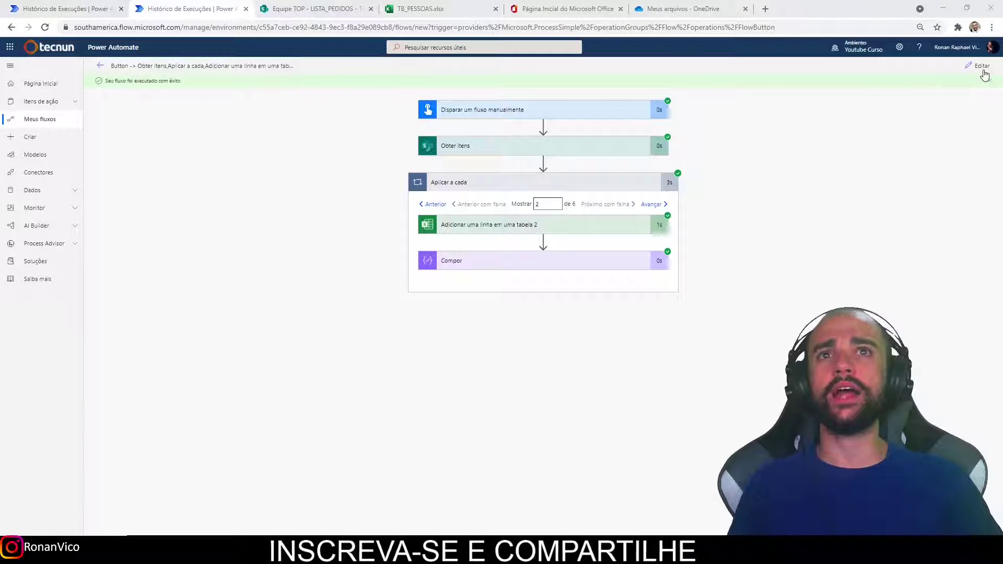
{"action": "left_click", "coordinate": [982, 69]}
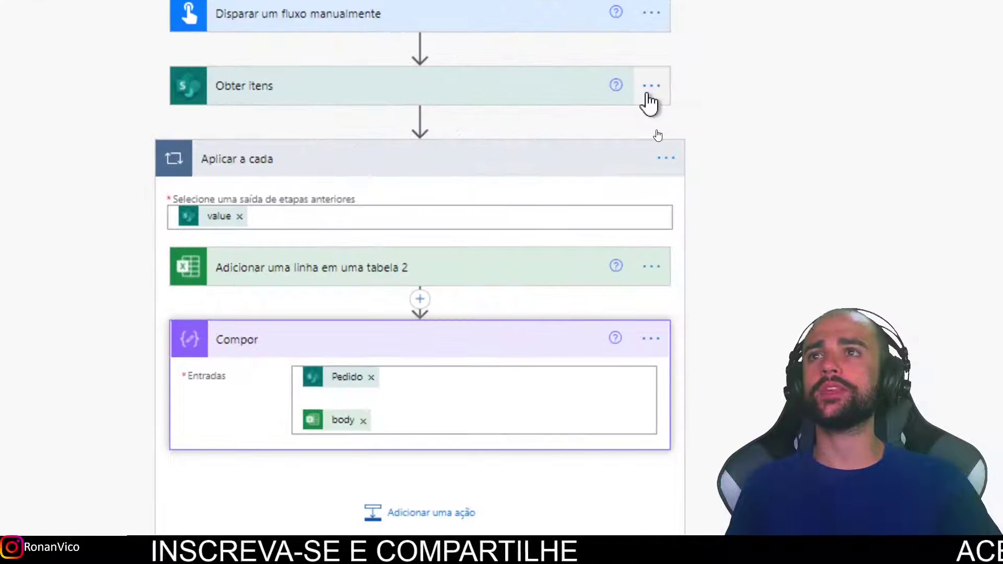
Peek at the Obter itens code and select the EquipeTOP SharePoint site address in the dataset.
{"action": "left_click", "coordinate": [650, 87]}
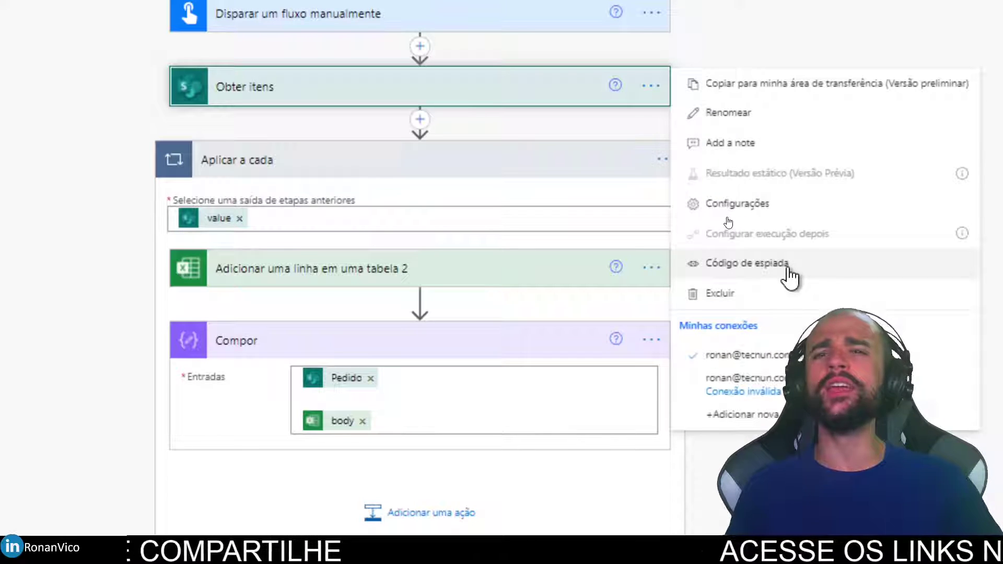
{"action": "left_click", "coordinate": [788, 270]}
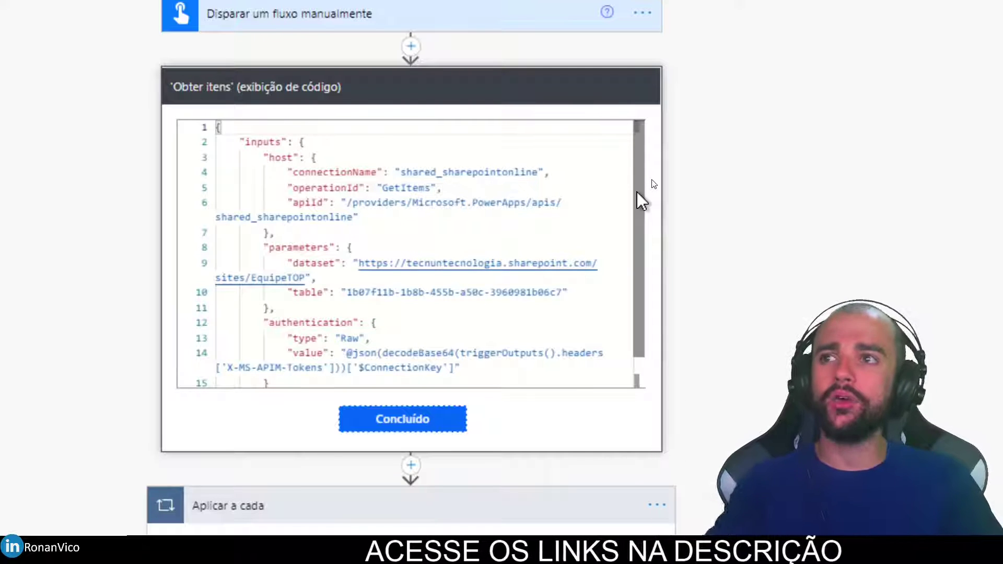
{"action": "scroll", "coordinate": [642, 240], "scroll_direction": "down", "scroll_amount": 3}
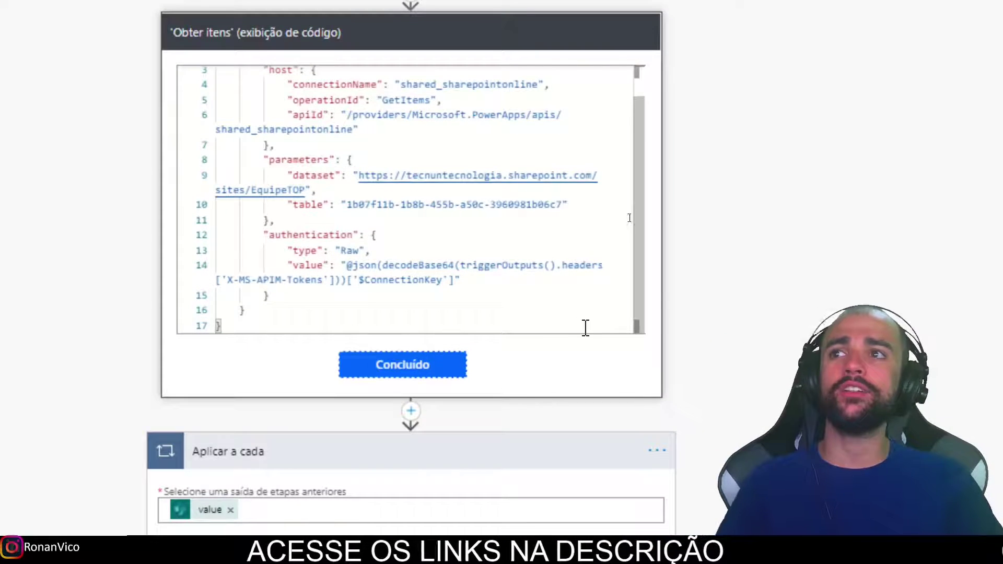
{"action": "scroll", "coordinate": [629, 218], "scroll_direction": "up", "scroll_amount": 2}
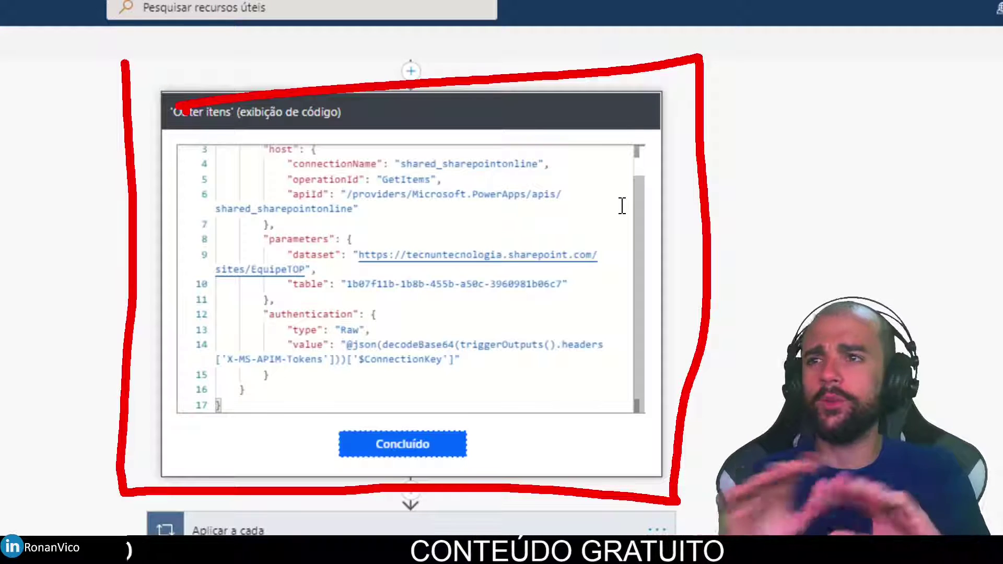
{"action": "key", "text": "Escape"}
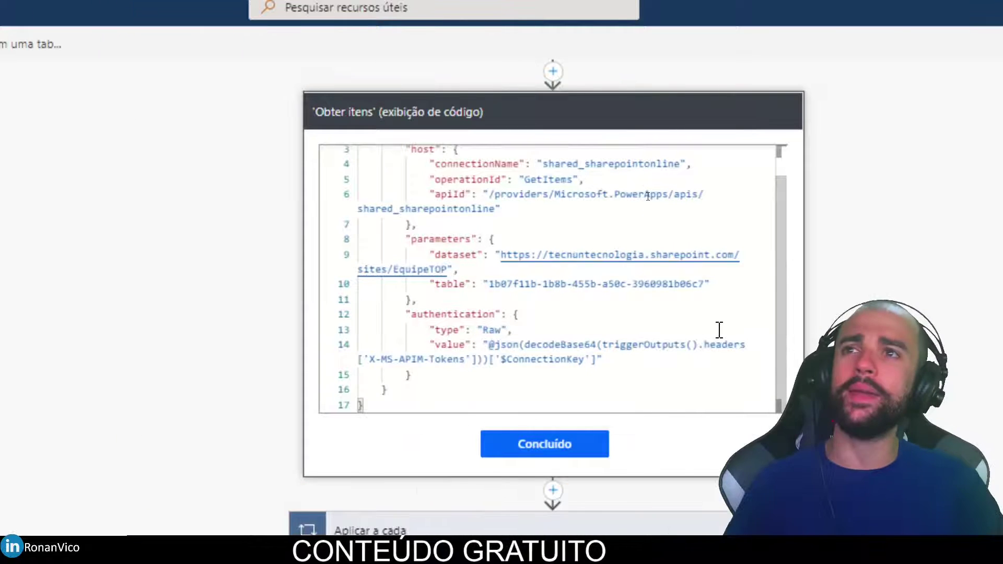
{"action": "scroll", "coordinate": [634, 233], "scroll_direction": "up", "scroll_amount": 1}
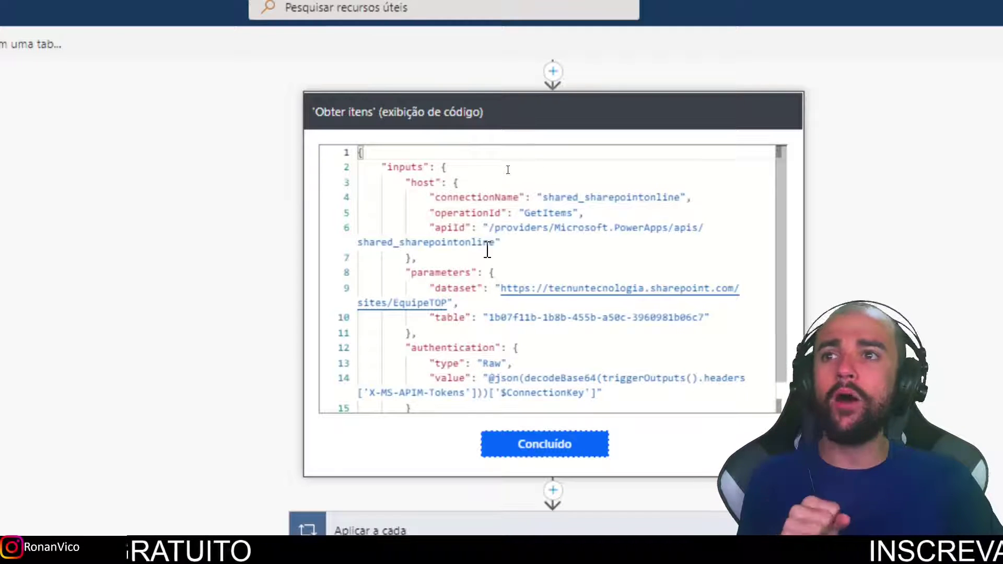
{"action": "left_click", "coordinate": [502, 288]}
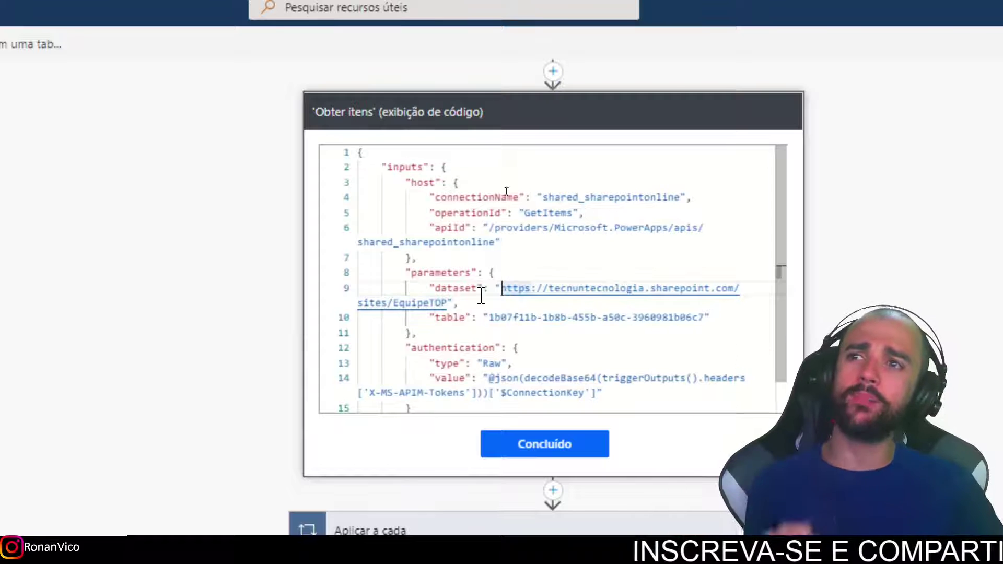
{"action": "left_click_drag", "start_coordinate": [503, 287], "coordinate": [609, 317]}
{"action": "scroll", "coordinate": [627, 342], "scroll_direction": "down", "scroll_amount": 1}
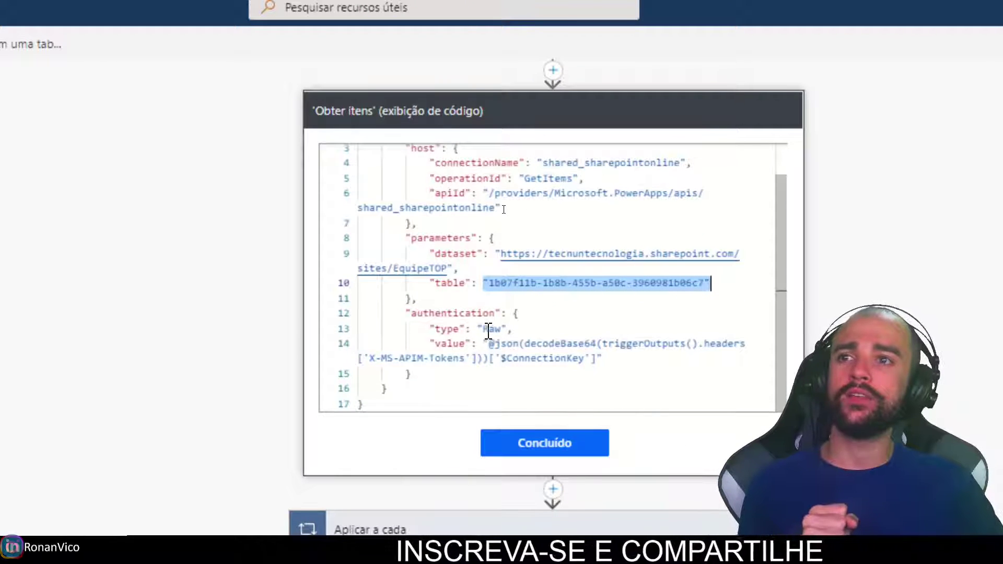
{"action": "scroll", "coordinate": [658, 343], "scroll_direction": "up", "scroll_amount": 3}
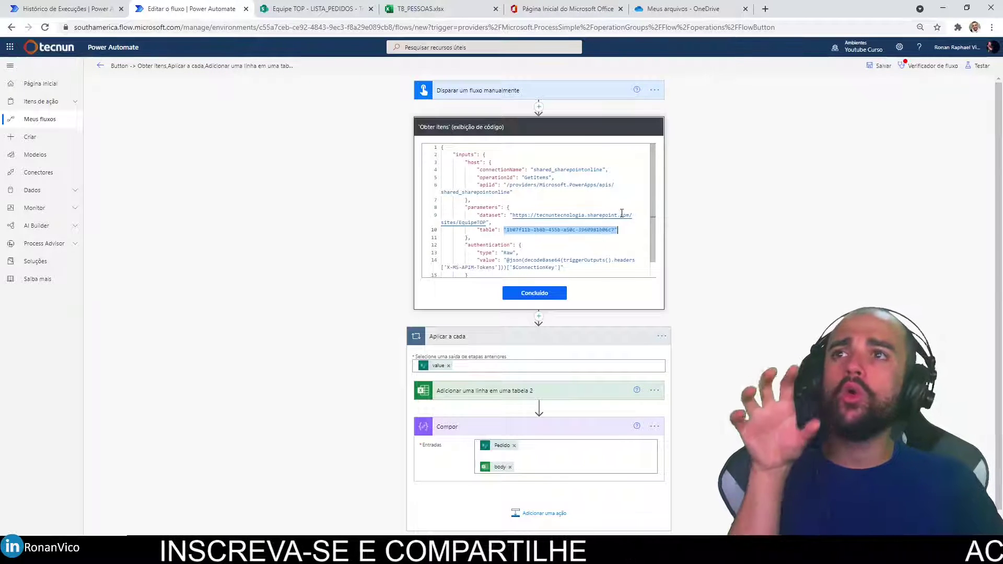
Peek at the manual trigger's code, then close the code view.
{"action": "left_click", "coordinate": [654, 89]}
{"action": "left_click", "coordinate": [655, 90]}
{"action": "left_click", "coordinate": [655, 90]}
{"action": "left_click", "coordinate": [688, 178]}
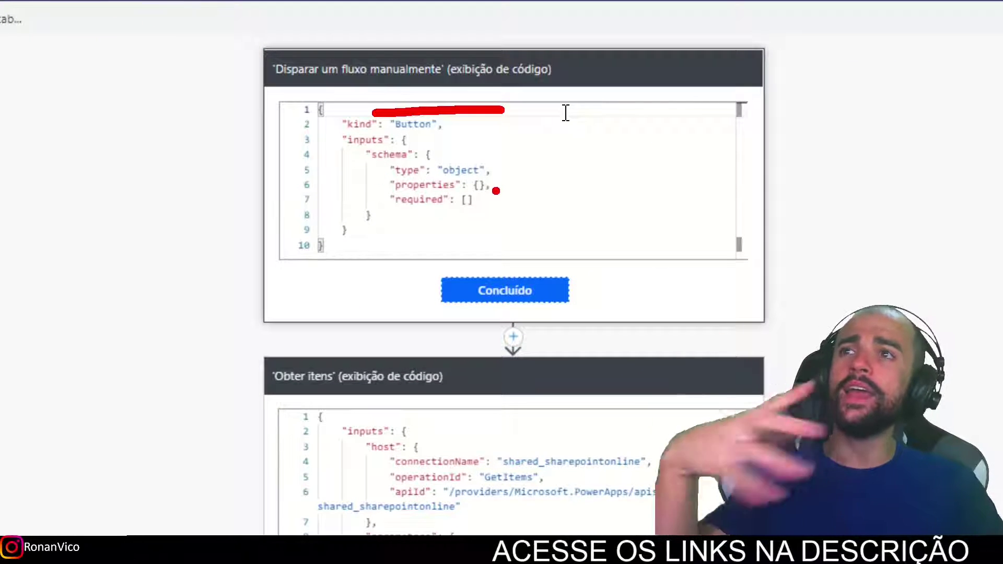
{"action": "left_click", "coordinate": [539, 287]}
{"action": "scroll", "coordinate": [568, 503], "scroll_direction": "down", "scroll_amount": 3}
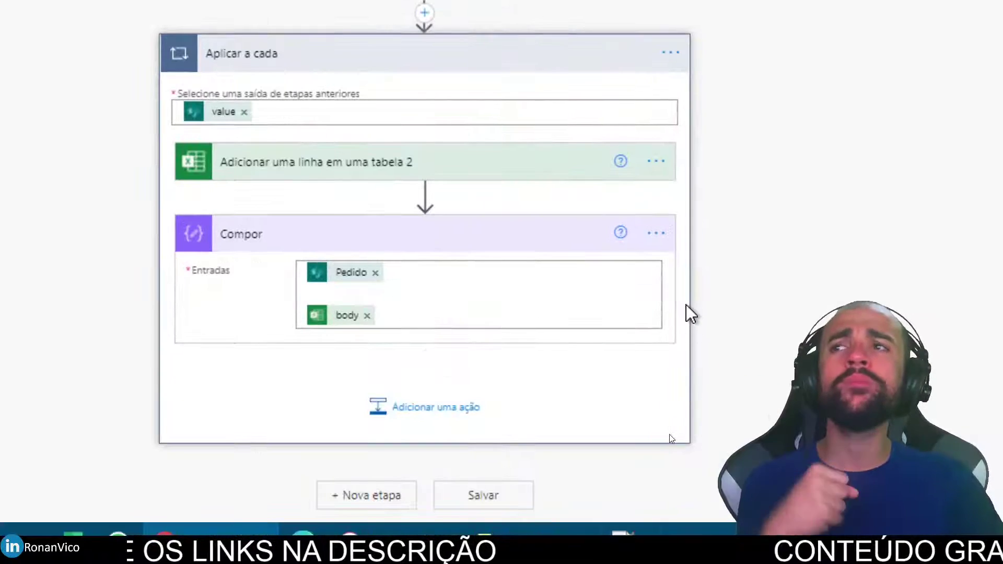
Peek at the Excel add-row step's code and select its authentication, table ID, source and drive ID values.
{"action": "left_click", "coordinate": [655, 161]}
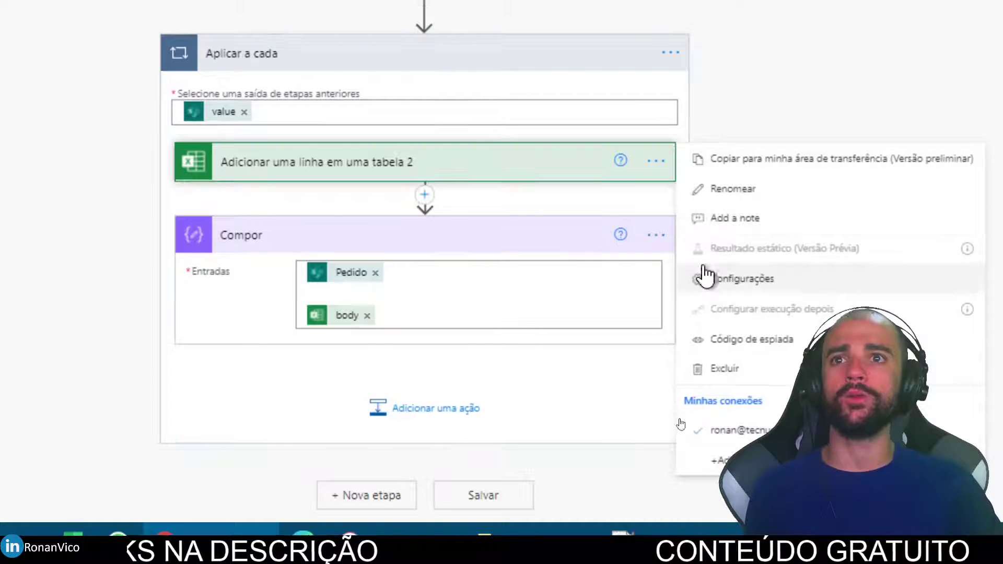
{"action": "left_click", "coordinate": [793, 337]}
{"action": "scroll", "coordinate": [470, 130], "scroll_direction": "up", "scroll_amount": 6}
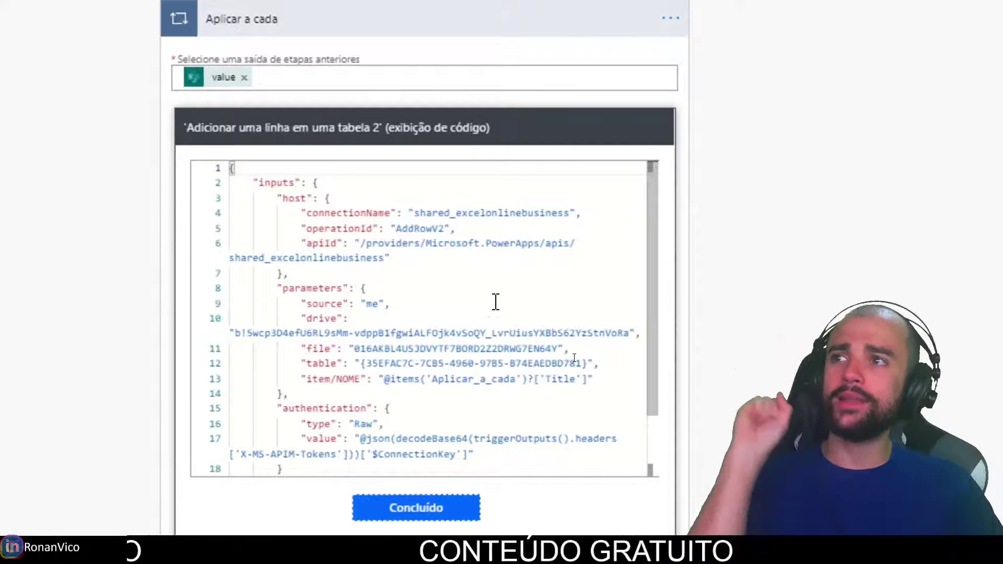
{"action": "scroll", "coordinate": [494, 300], "scroll_direction": "down", "scroll_amount": 2}
{"action": "scroll", "coordinate": [452, 290], "scroll_direction": "up", "scroll_amount": 2}
{"action": "scroll", "coordinate": [452, 290], "scroll_direction": "down", "scroll_amount": 5}
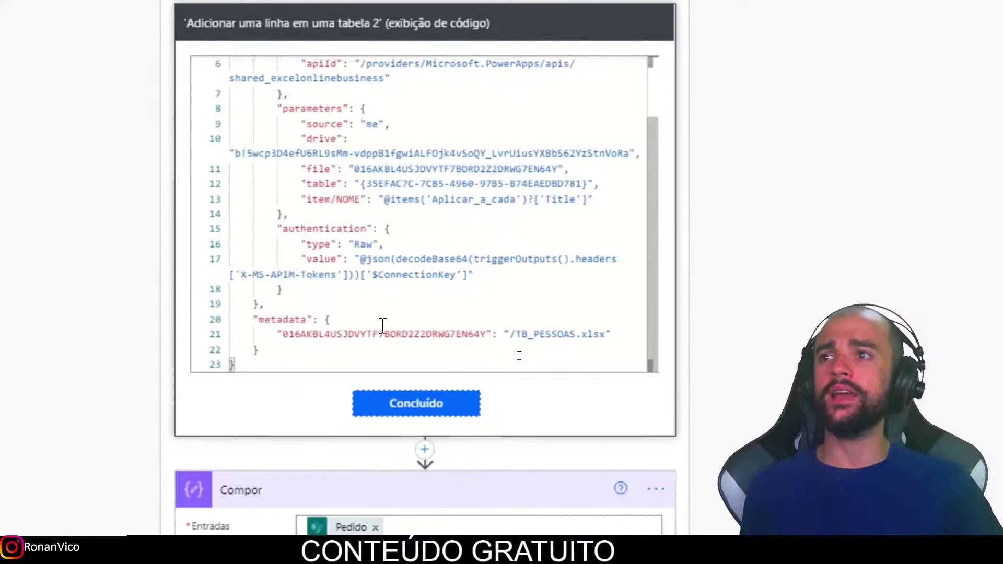
{"action": "scroll", "coordinate": [751, 263], "scroll_direction": "up", "scroll_amount": 2}
{"action": "left_click_drag", "start_coordinate": [280, 332], "coordinate": [484, 378]}
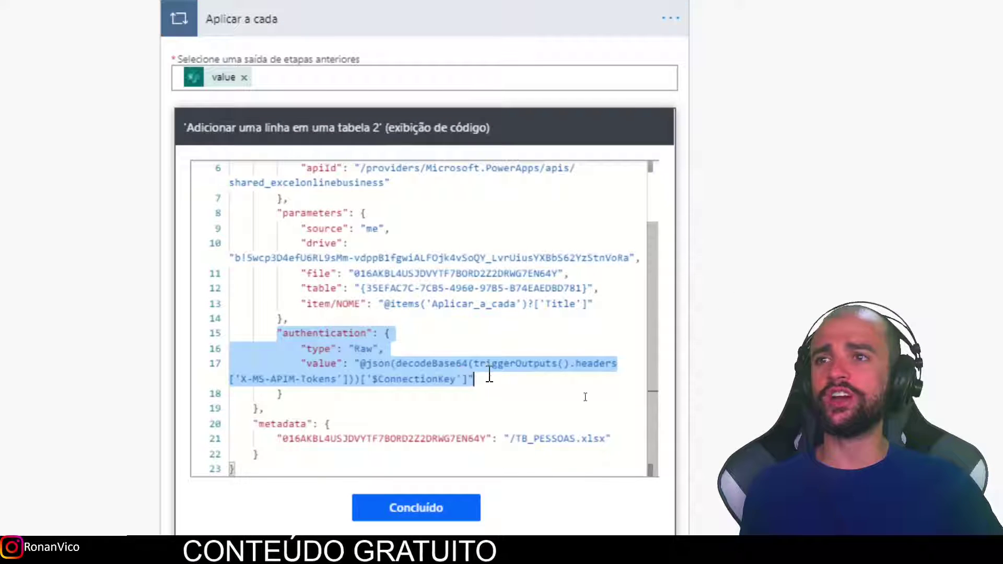
{"action": "left_click", "coordinate": [402, 289]}
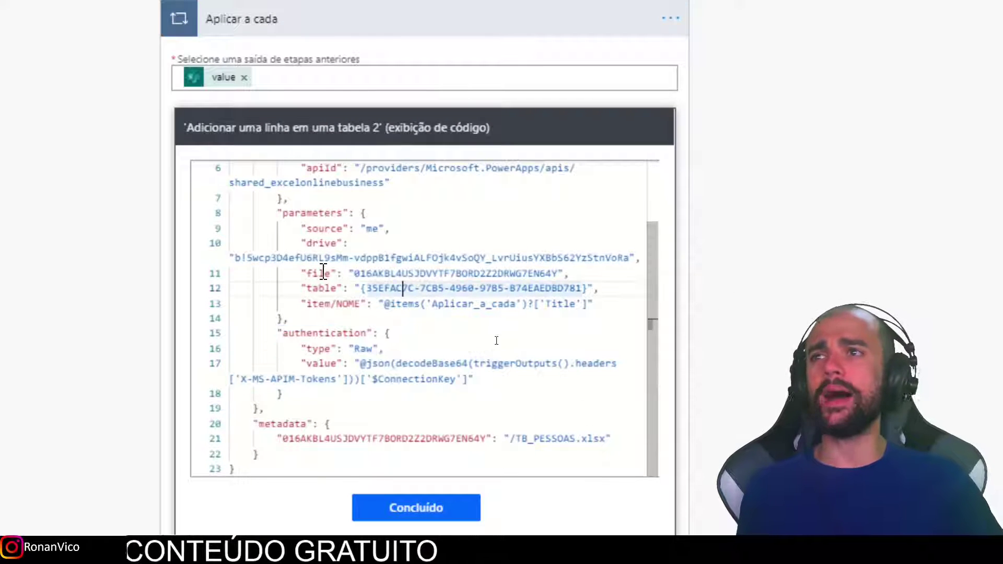
{"action": "double_click", "coordinate": [368, 231]}
{"action": "left_click_drag", "start_coordinate": [643, 258], "coordinate": [230, 257]}
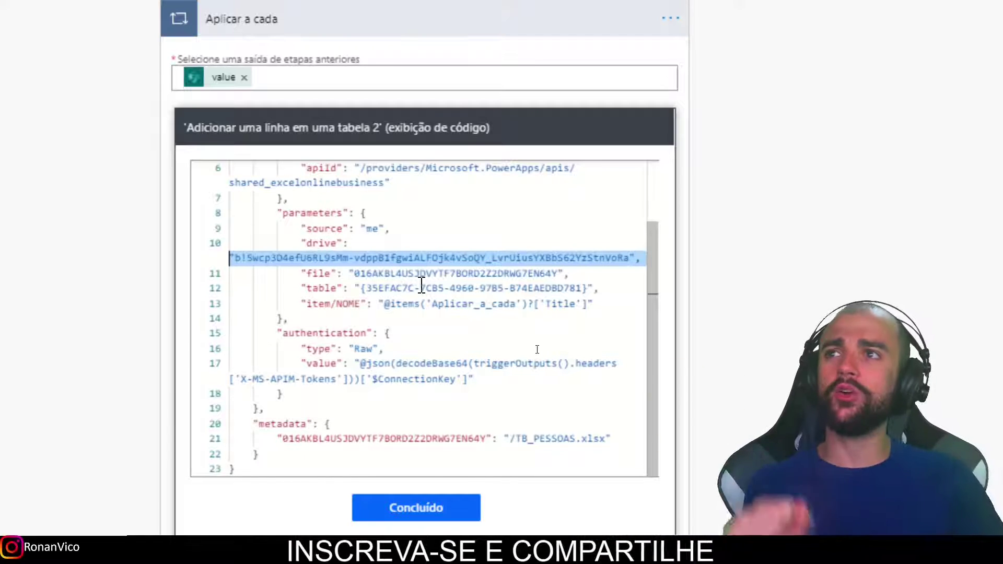
{"action": "scroll", "coordinate": [441, 323], "scroll_direction": "up", "scroll_amount": 3}
{"action": "scroll", "coordinate": [442, 328], "scroll_direction": "up", "scroll_amount": 1}
{"action": "scroll", "coordinate": [499, 395], "scroll_direction": "down", "scroll_amount": 2}
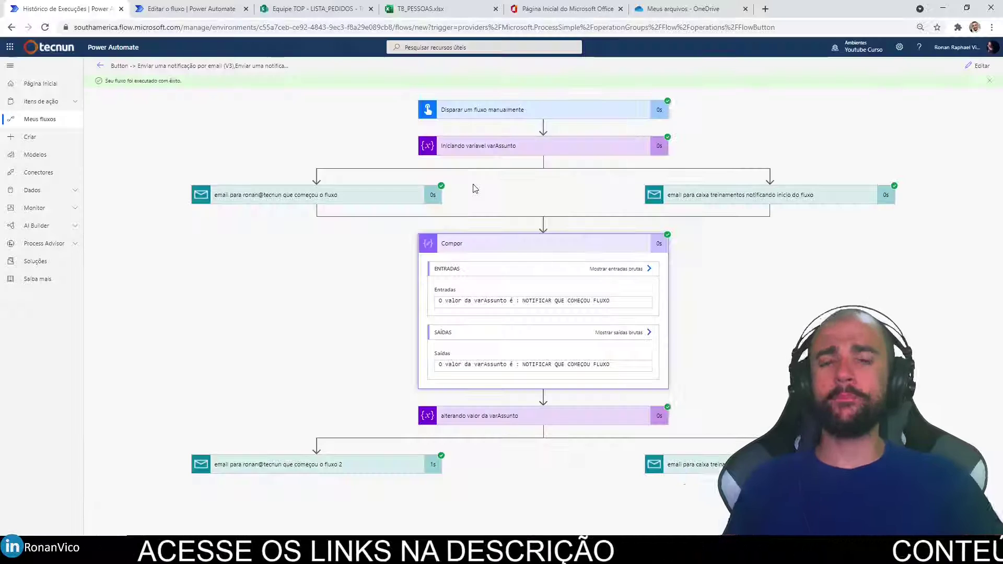
Add an Escopo (Scope) step right after the varAssunto initialisation.
{"action": "left_click", "coordinate": [972, 71]}
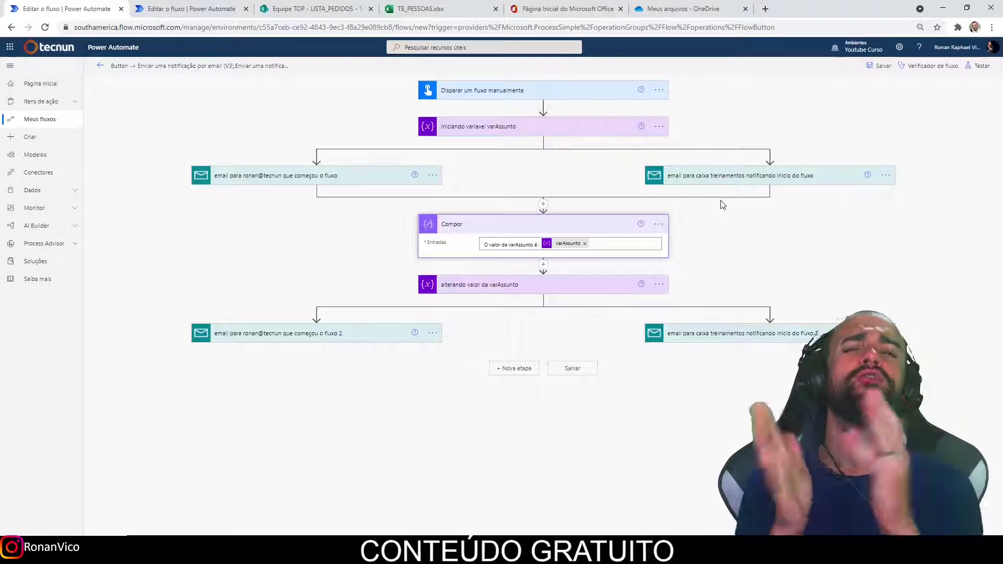
{"action": "mouse_move", "coordinate": [545, 149]}
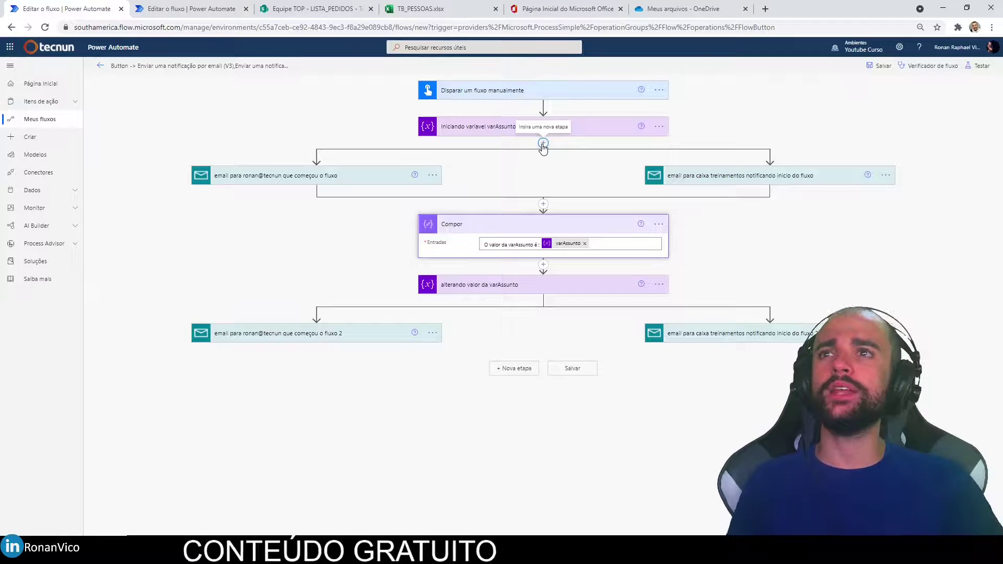
{"action": "left_click", "coordinate": [544, 143]}
{"action": "left_click", "coordinate": [547, 156]}
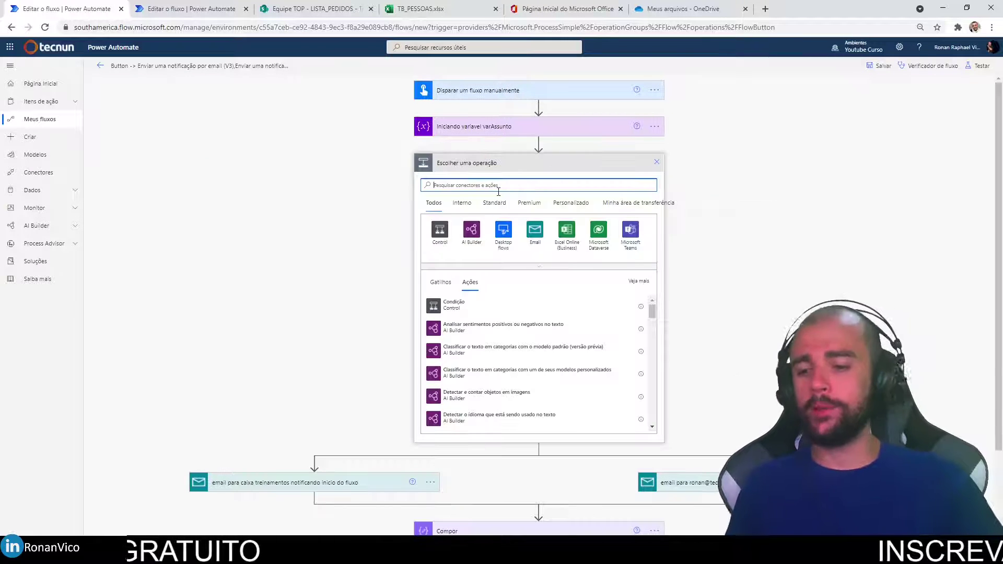
{"action": "type", "text": "Escopo"}
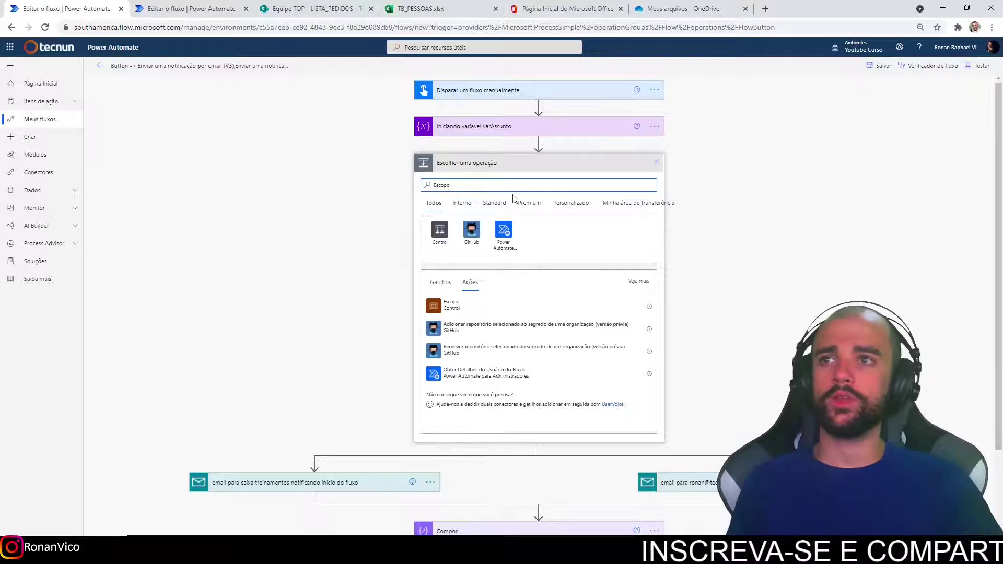
{"action": "left_click", "coordinate": [440, 229]}
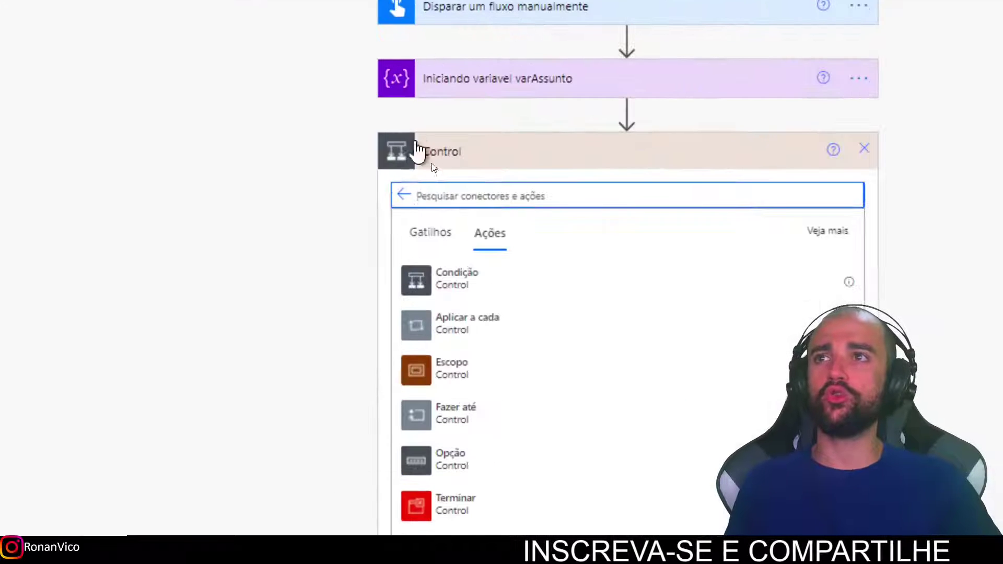
{"action": "left_click", "coordinate": [480, 381]}
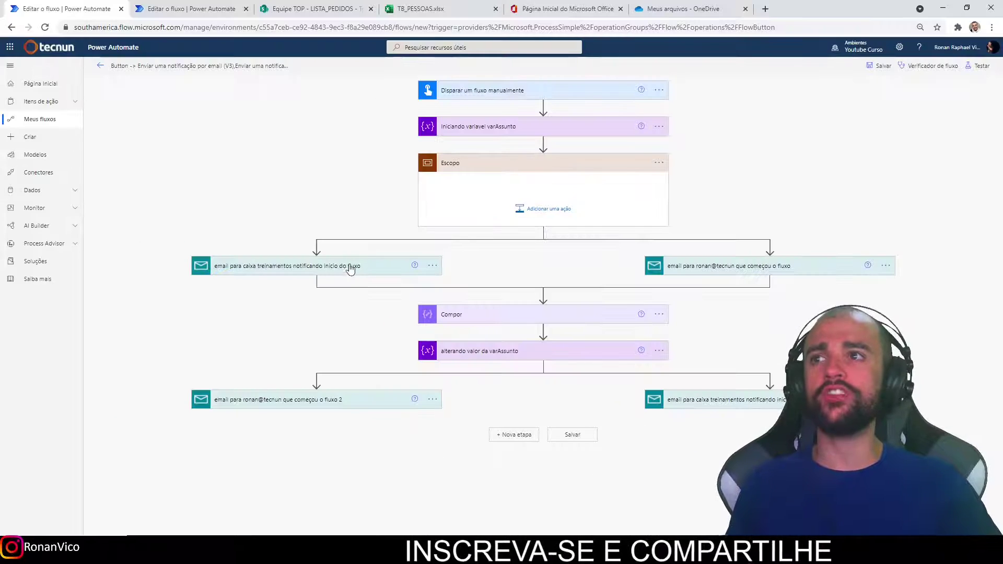
Move both start-of-flow notification emails into Escopo, then collapse and re-expand it.
{"action": "left_click_drag", "start_coordinate": [371, 259], "coordinate": [453, 251]}
{"action": "left_click_drag", "start_coordinate": [546, 196], "coordinate": [545, 197]}
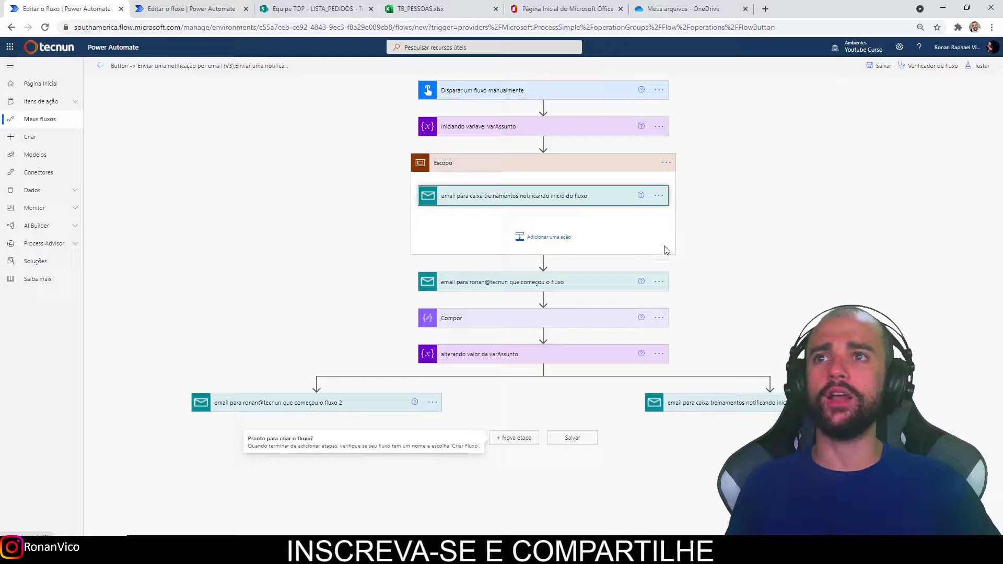
{"action": "left_click", "coordinate": [547, 239]}
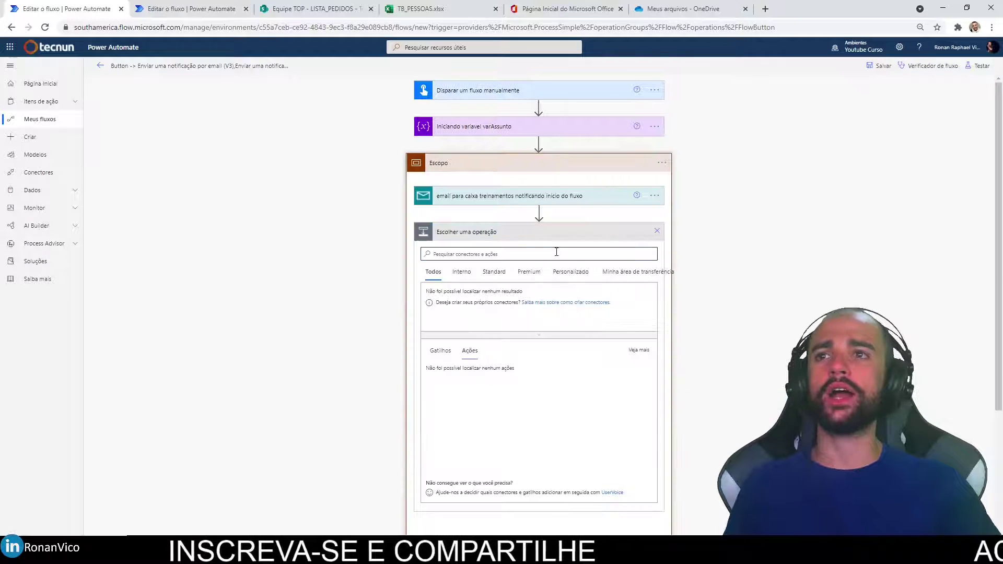
{"action": "scroll", "coordinate": [576, 245], "scroll_direction": "down", "scroll_amount": 1}
{"action": "left_click", "coordinate": [657, 178]}
{"action": "left_click", "coordinate": [547, 237]}
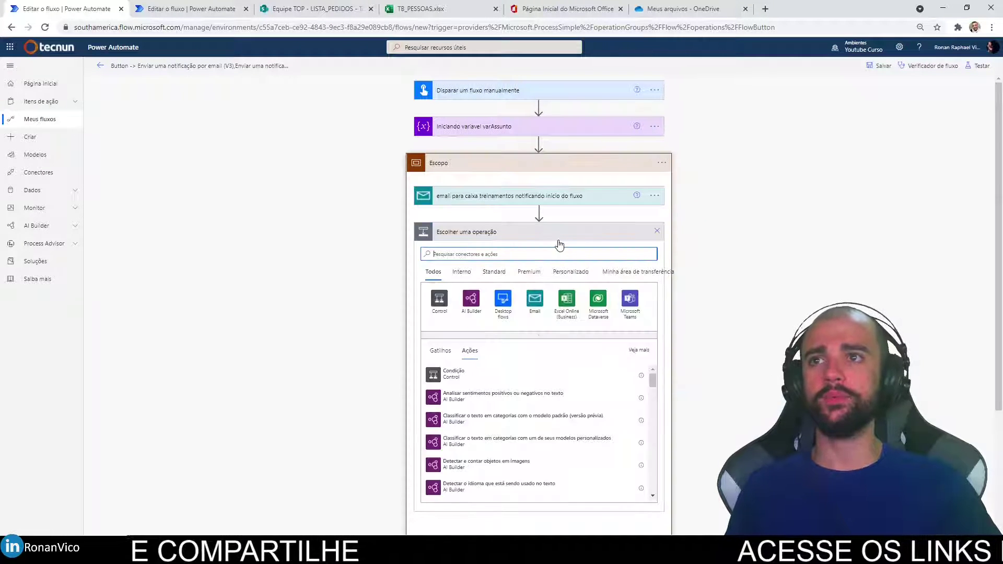
{"action": "scroll", "coordinate": [525, 408], "scroll_direction": "up", "scroll_amount": 1}
{"action": "key", "text": "ctrl+minus"}
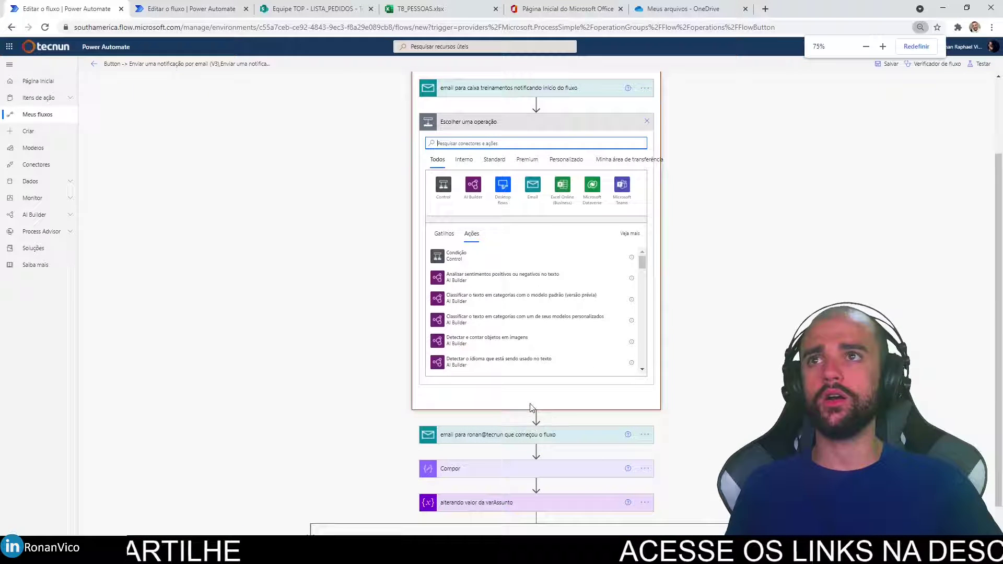
{"action": "left_click_drag", "start_coordinate": [559, 441], "coordinate": [530, 117]}
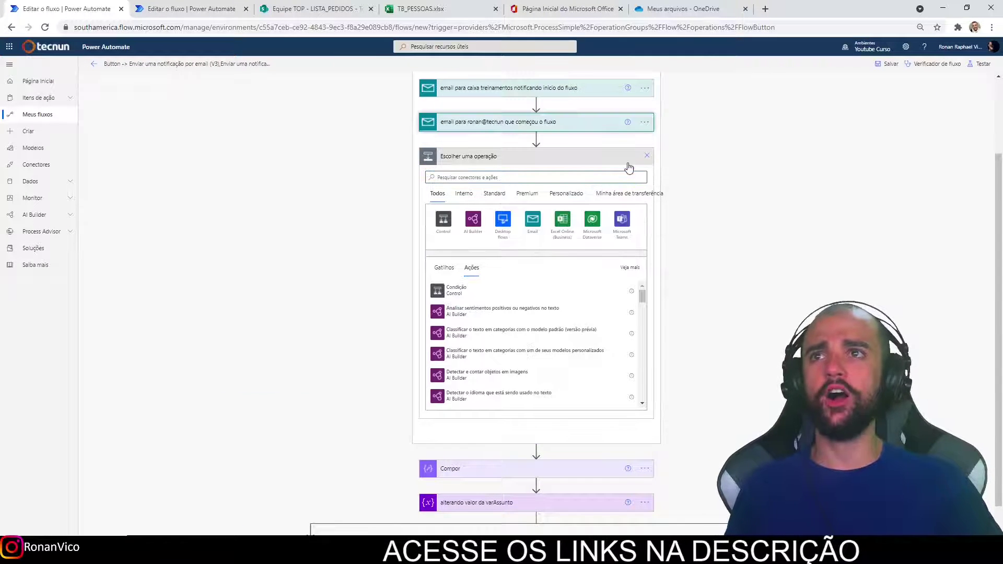
{"action": "left_click", "coordinate": [646, 155]}
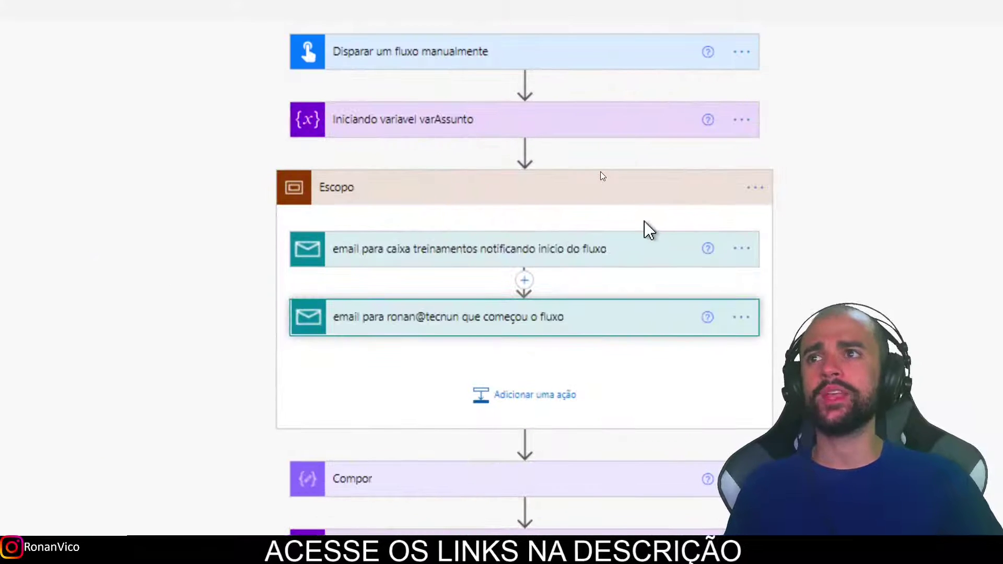
{"action": "left_click", "coordinate": [589, 173]}
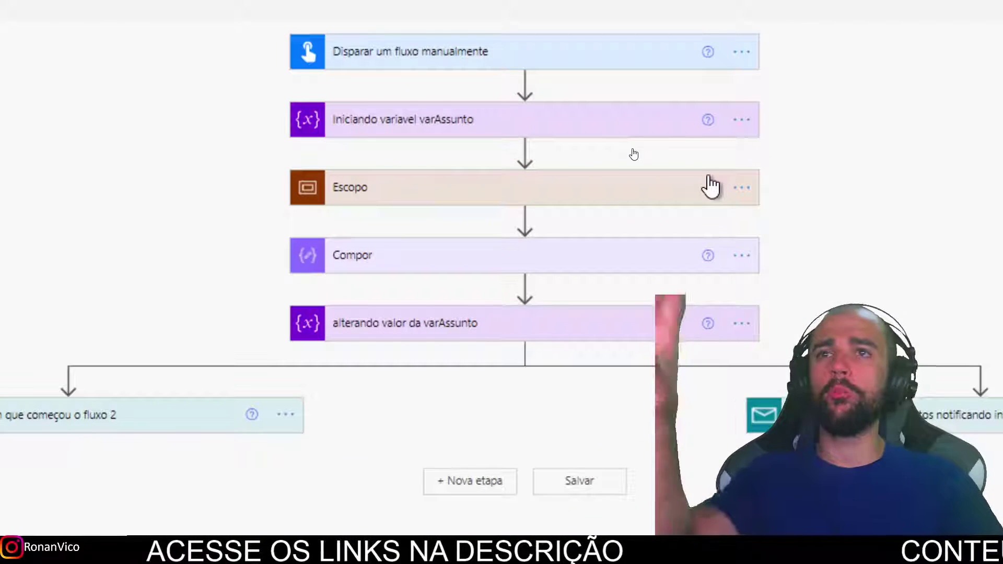
{"action": "left_click", "coordinate": [673, 198]}
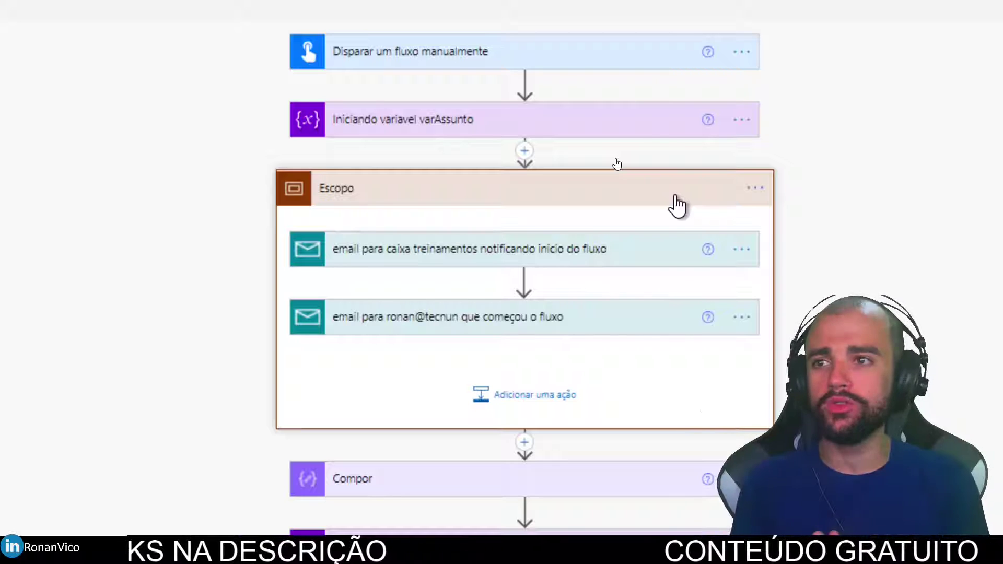
Rename the scope 'Envio de e-mails', add the note 'C, com bla bla bla', and collapse it.
{"action": "left_click", "coordinate": [757, 188]}
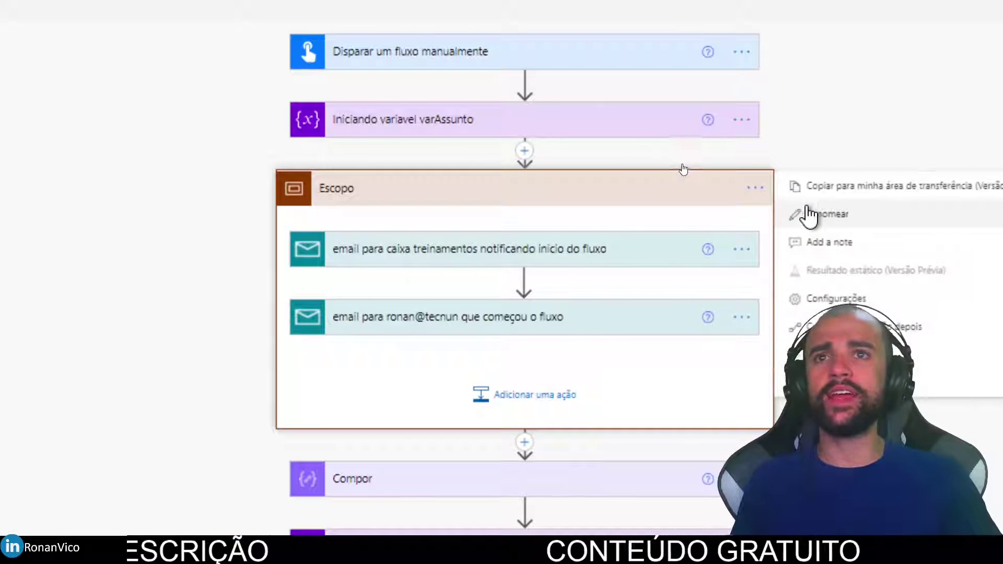
{"action": "left_click", "coordinate": [810, 214]}
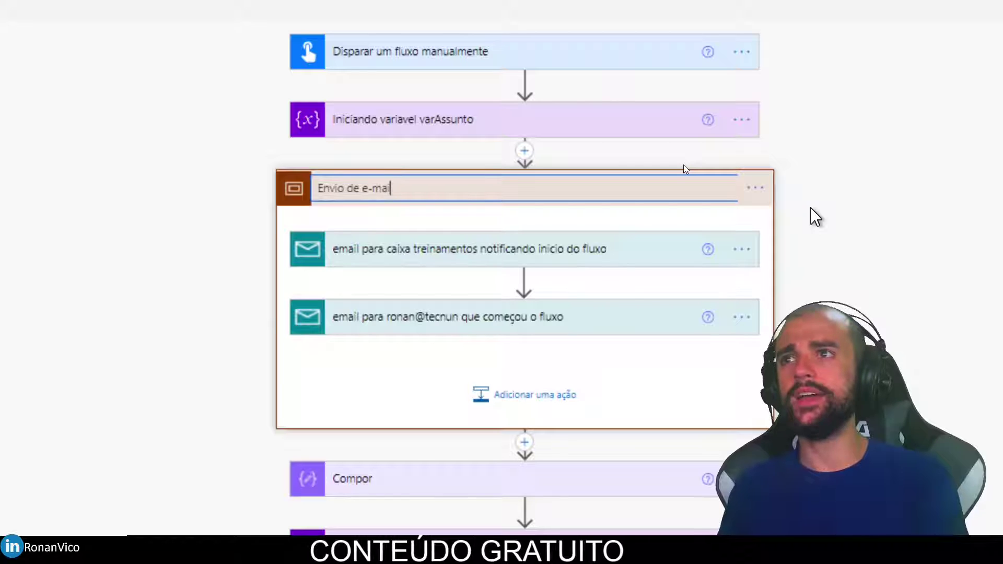
{"action": "left_click", "coordinate": [754, 187]}
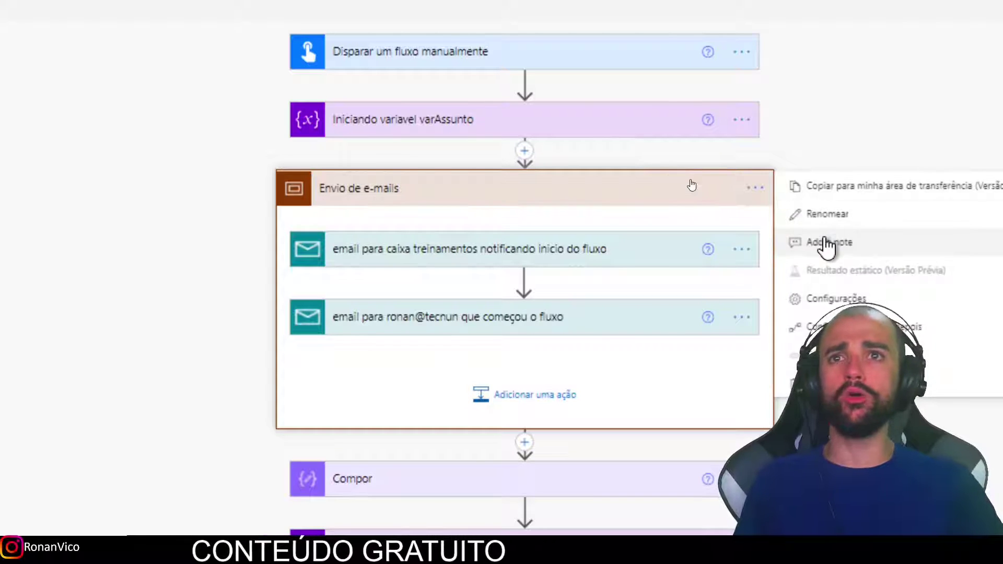
{"action": "left_click", "coordinate": [825, 239]}
{"action": "type", "text": "C"}
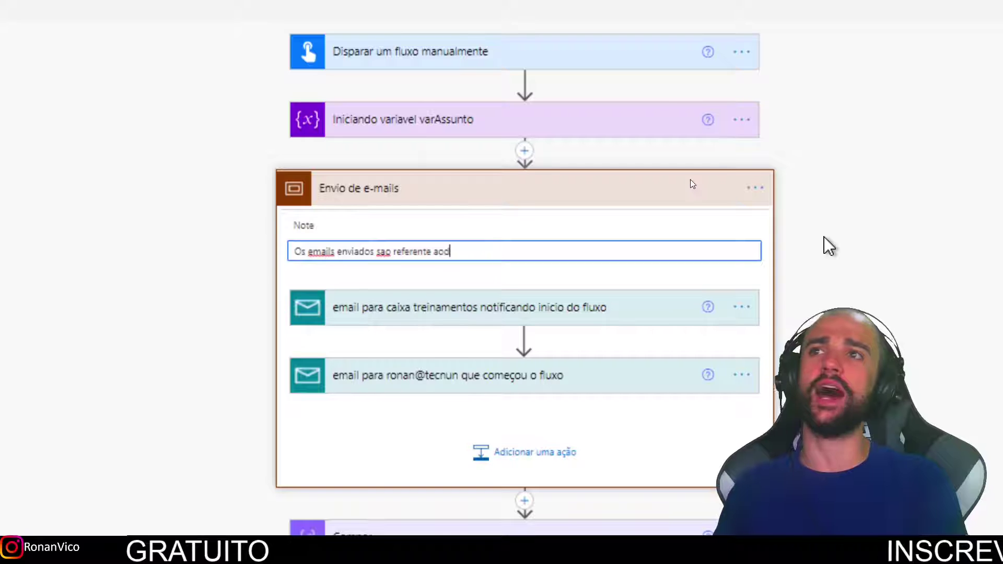
{"action": "type", "text": ", com bla bla bla"}
{"action": "key", "text": "Return"}
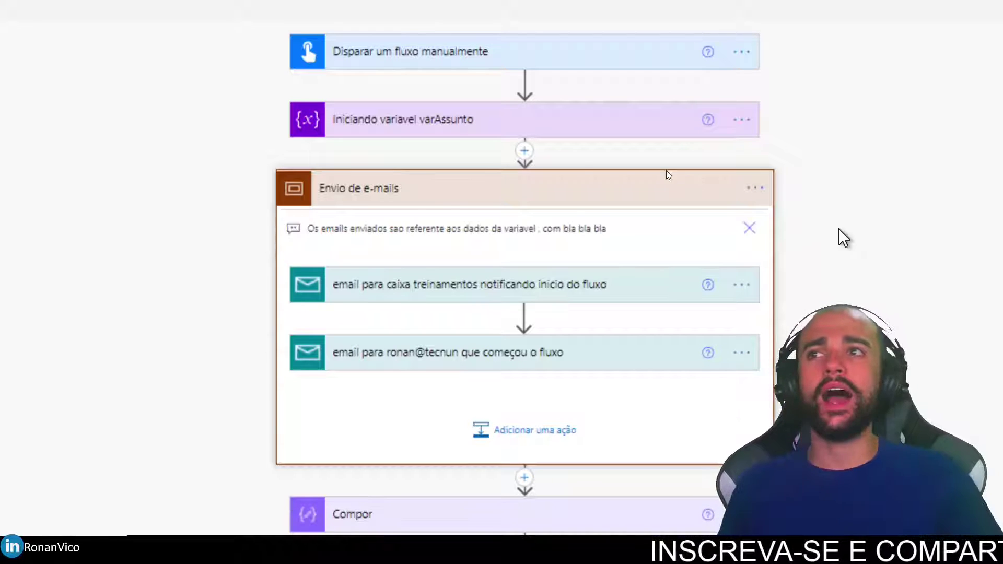
{"action": "left_click", "coordinate": [579, 200]}
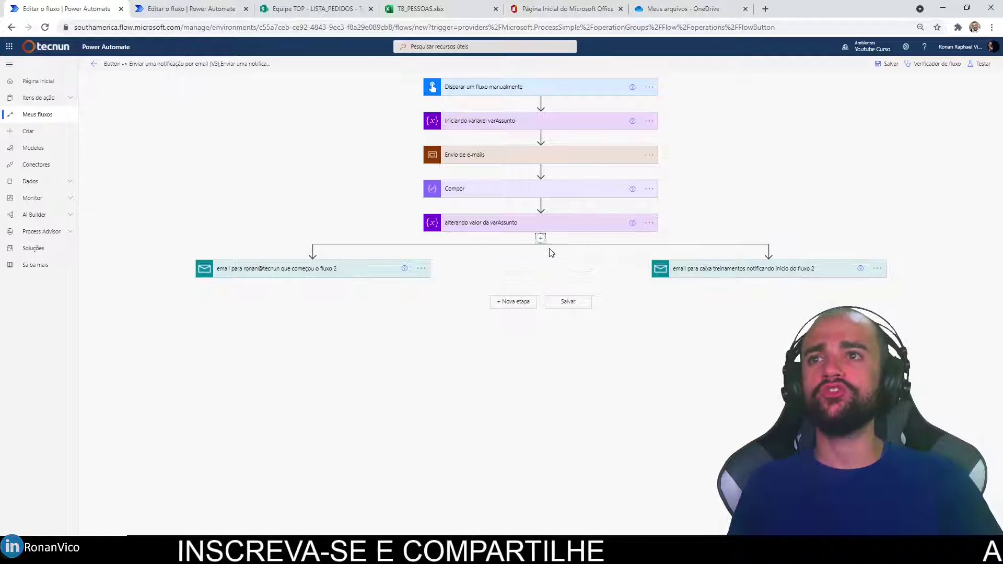
Add a Control Escopo step below 'alterando valor da varAssunto'.
{"action": "left_click", "coordinate": [540, 238]}
{"action": "left_click", "coordinate": [548, 253]}
{"action": "left_click", "coordinate": [442, 321]}
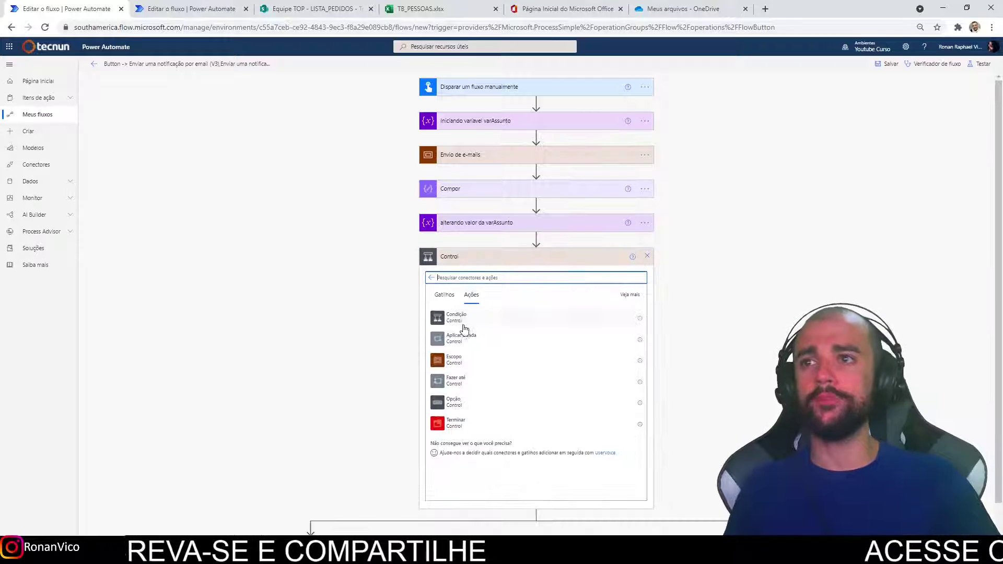
{"action": "left_click", "coordinate": [454, 359]}
Move both 'fluxo 2' emails into the new scope and start renaming it.
{"action": "left_click_drag", "start_coordinate": [364, 349], "coordinate": [541, 288]}
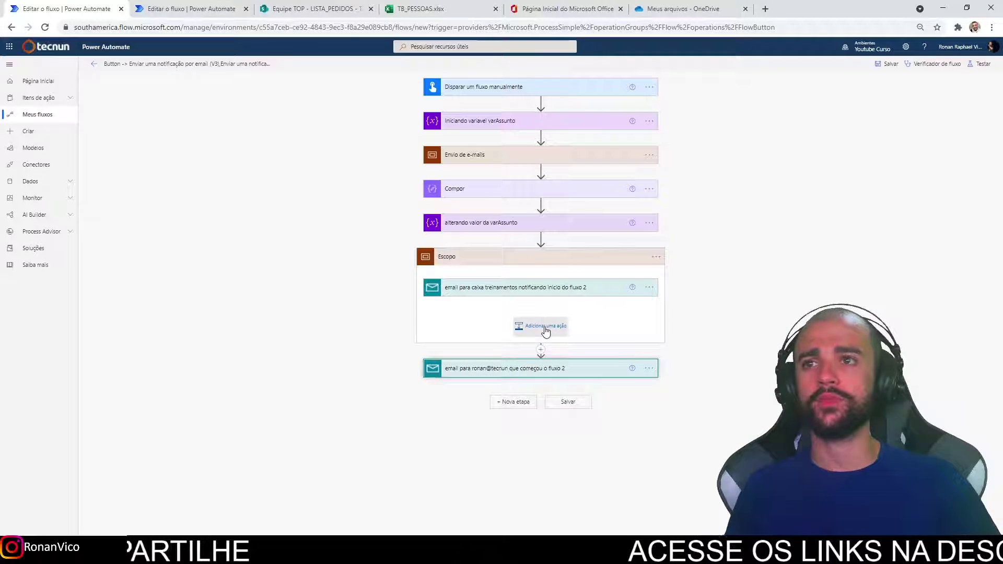
{"action": "left_click", "coordinate": [543, 326]}
{"action": "left_click_drag", "start_coordinate": [544, 507], "coordinate": [535, 247]}
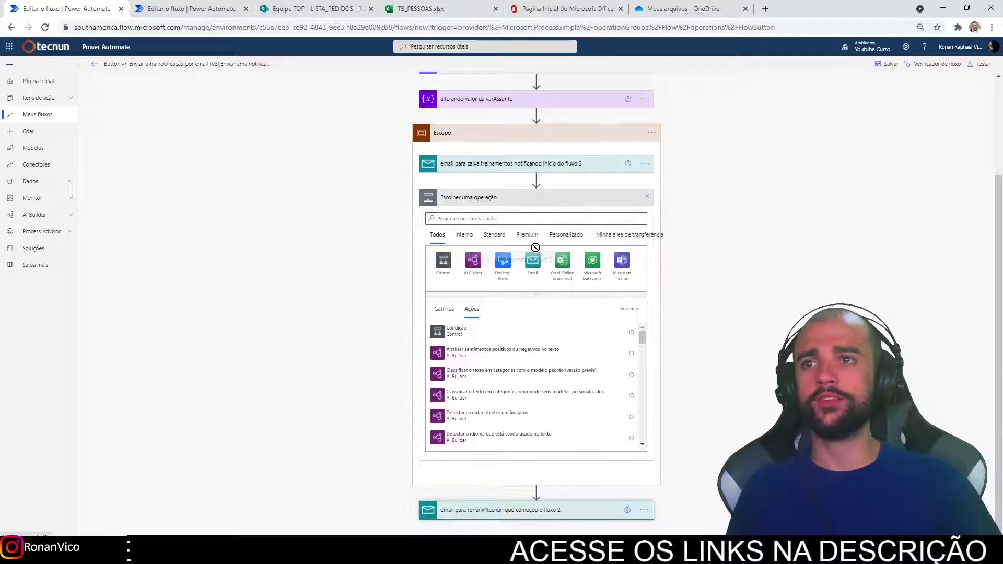
{"action": "left_click_drag", "start_coordinate": [534, 188], "coordinate": [535, 183]}
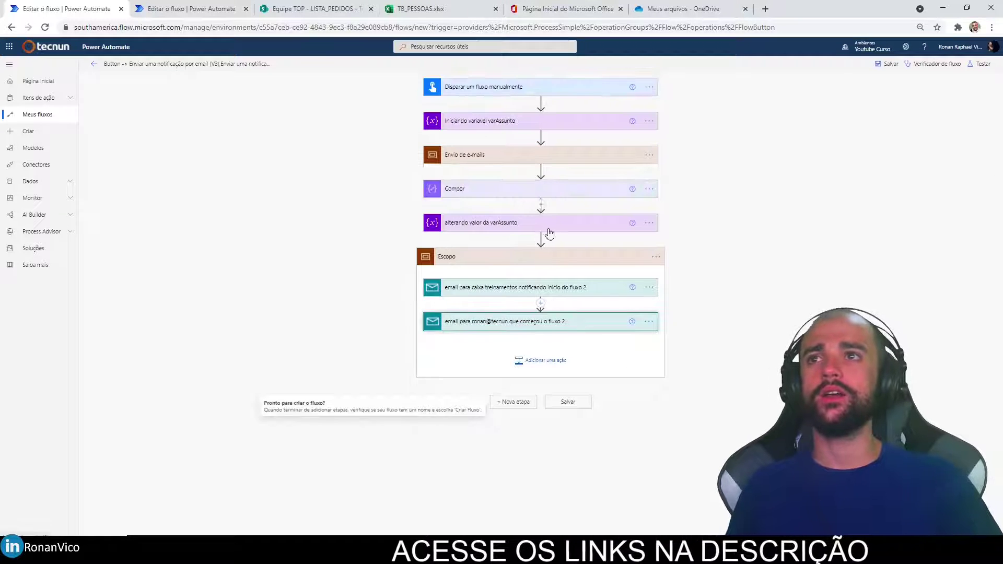
{"action": "left_click", "coordinate": [648, 256]}
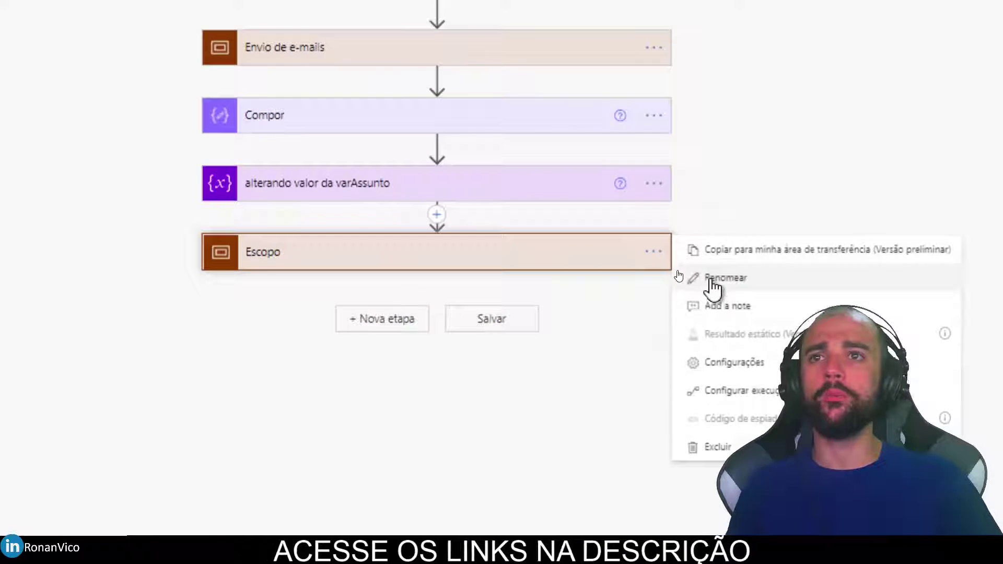
{"action": "left_click", "coordinate": [676, 273]}
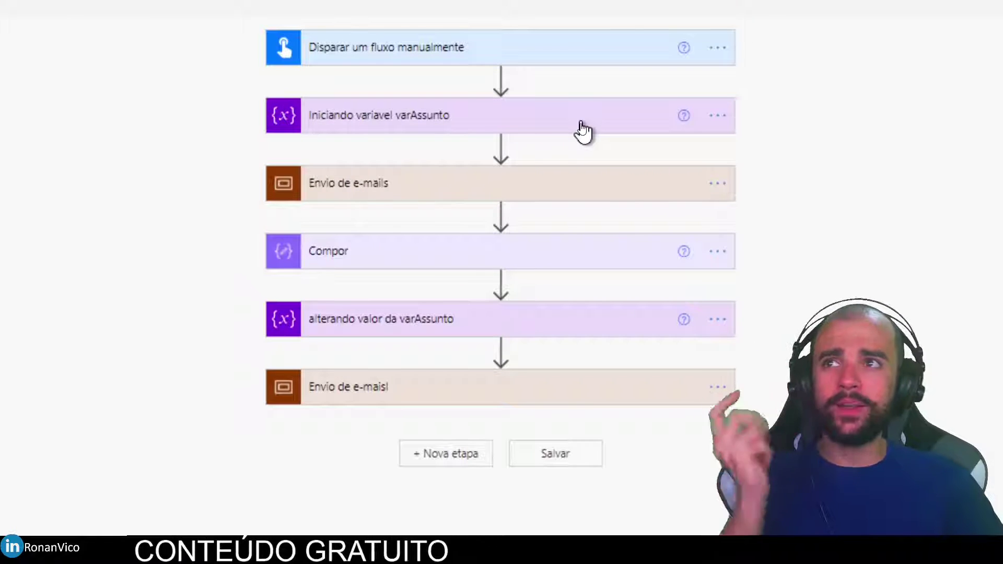
Append a utcNow() expression to the Compor input after the varAssunto token.
{"action": "left_click", "coordinate": [573, 128]}
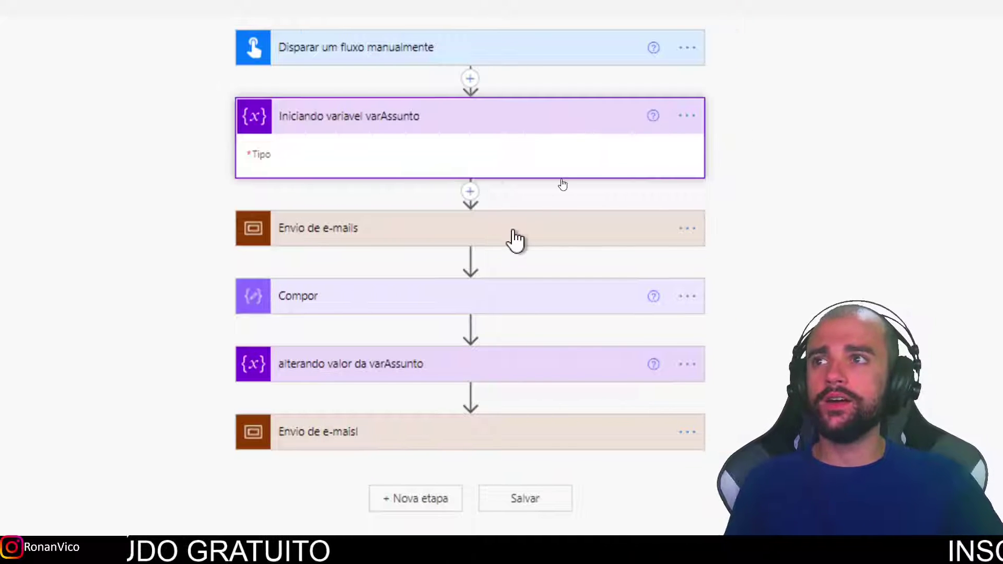
{"action": "left_click", "coordinate": [507, 322]}
{"action": "left_click", "coordinate": [599, 343]}
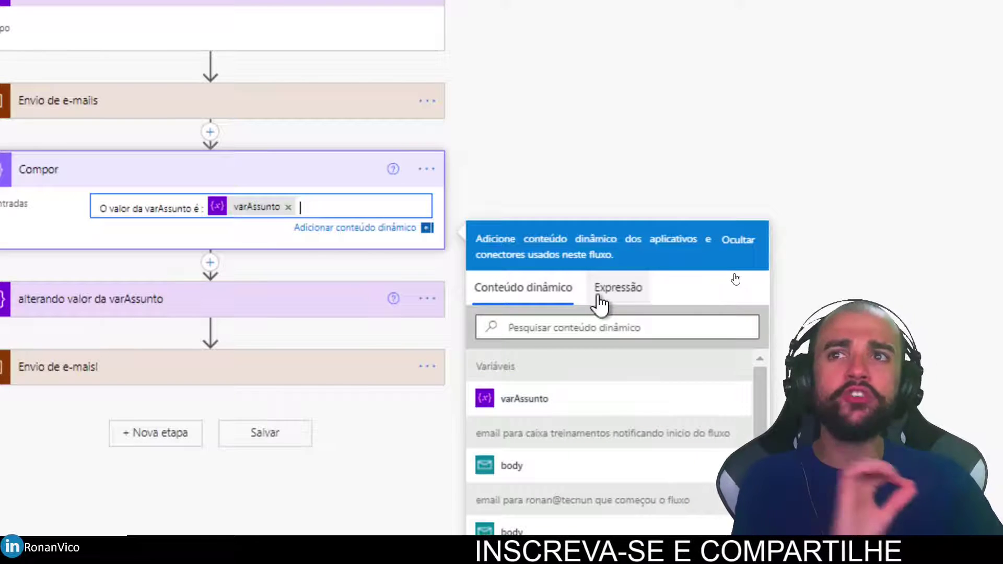
{"action": "left_click", "coordinate": [616, 291]}
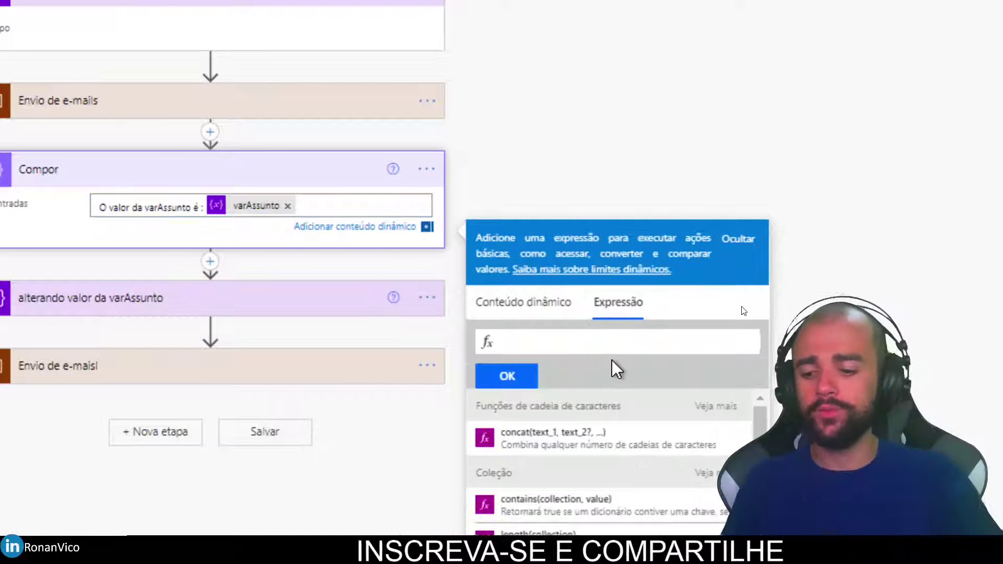
{"action": "type", "text": "utc"}
{"action": "key", "text": "Return"}
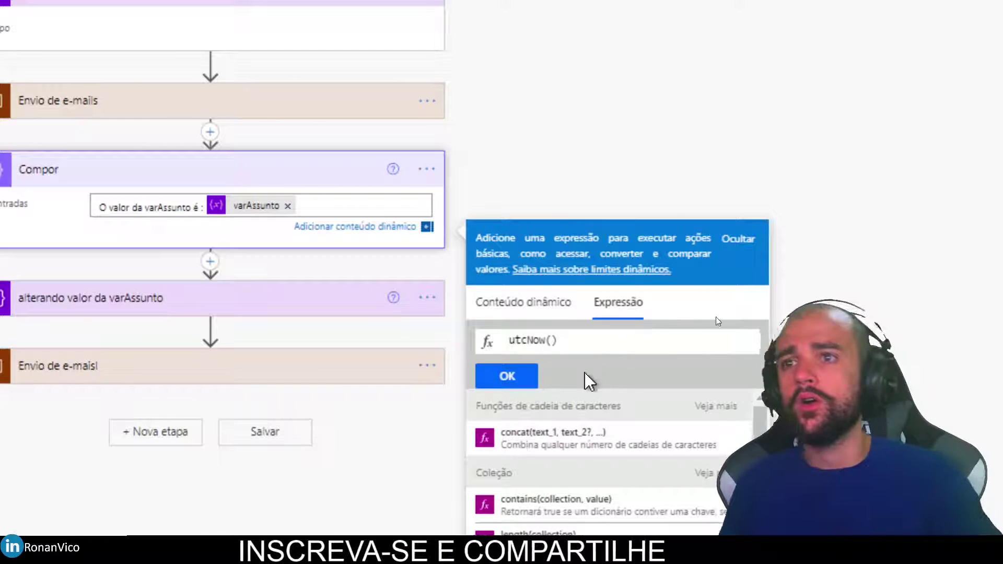
{"action": "left_click", "coordinate": [506, 376]}
{"action": "key", "text": "Return"}
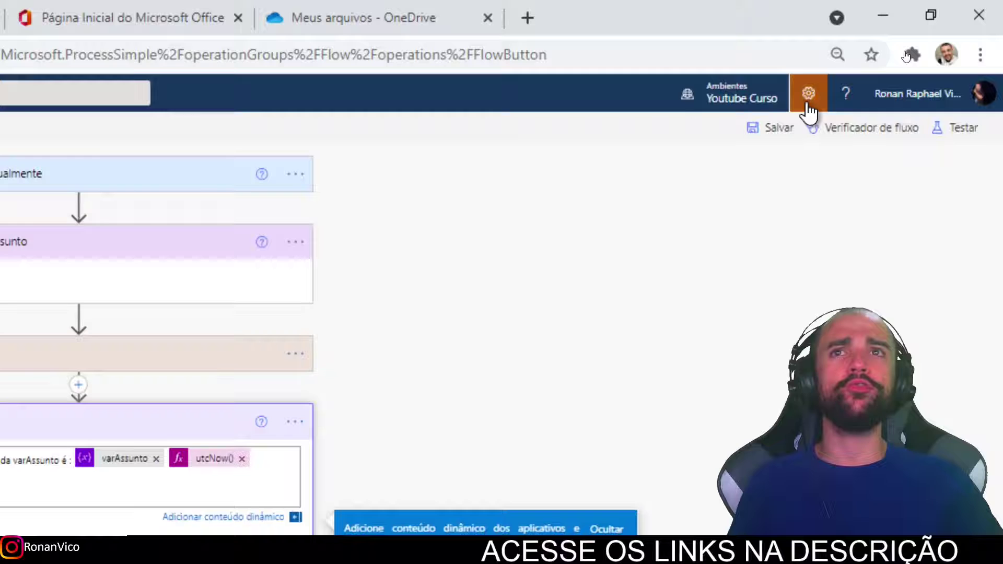
{"action": "left_click", "coordinate": [808, 99]}
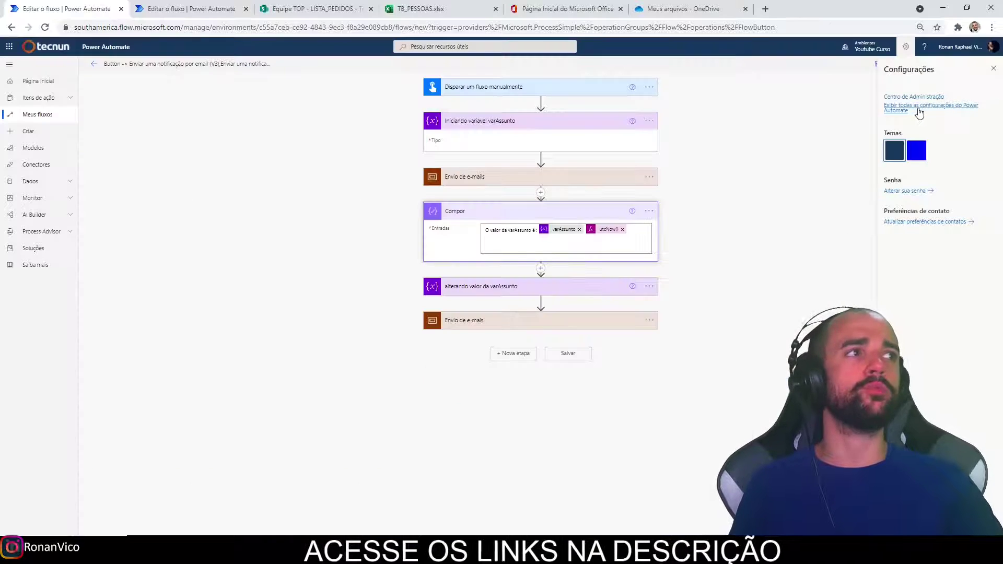
In the full Power Automate settings, turn on experimental features and save.
{"action": "left_click", "coordinate": [828, 221]}
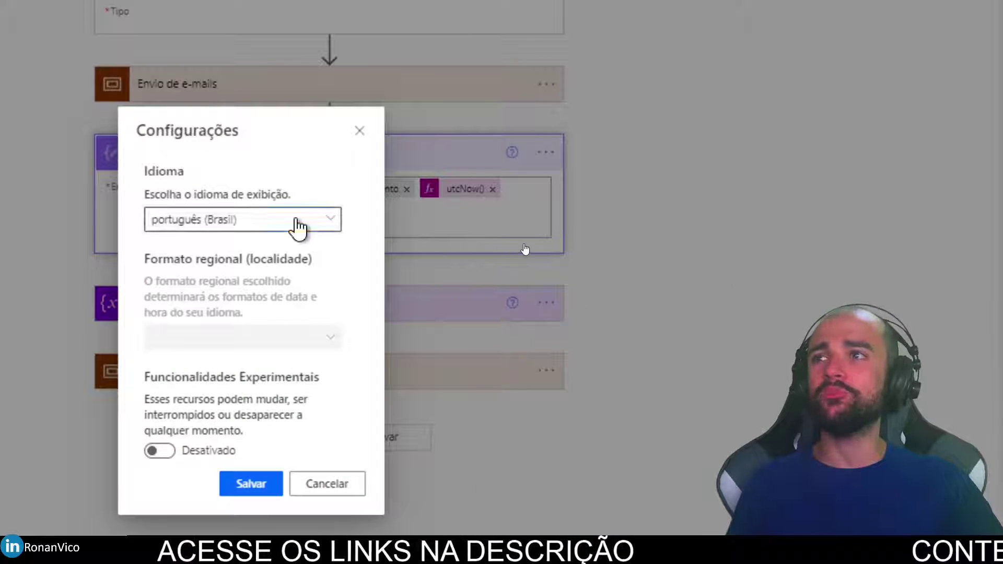
{"action": "left_click", "coordinate": [296, 221]}
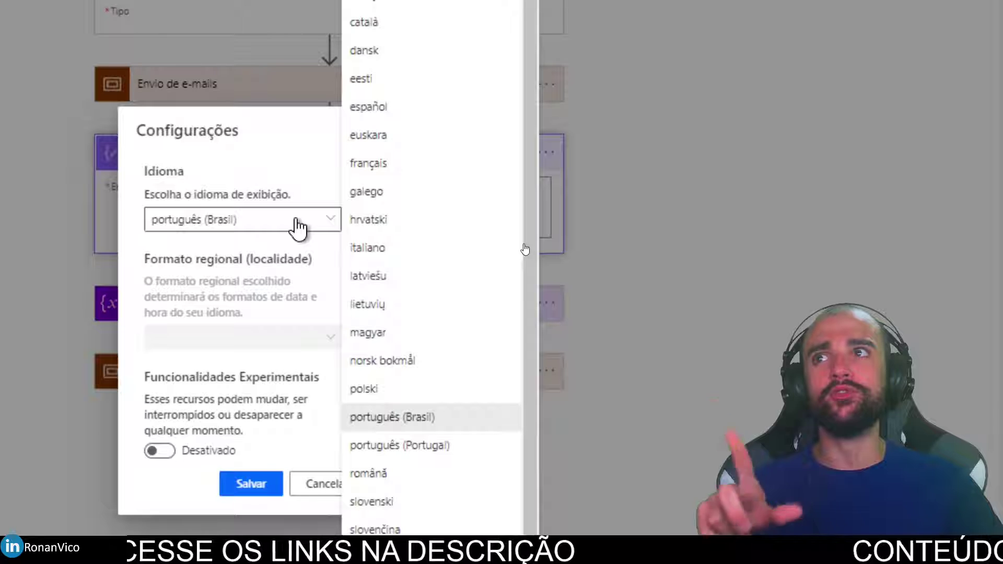
{"action": "left_click", "coordinate": [139, 172]}
{"action": "left_click", "coordinate": [160, 450]}
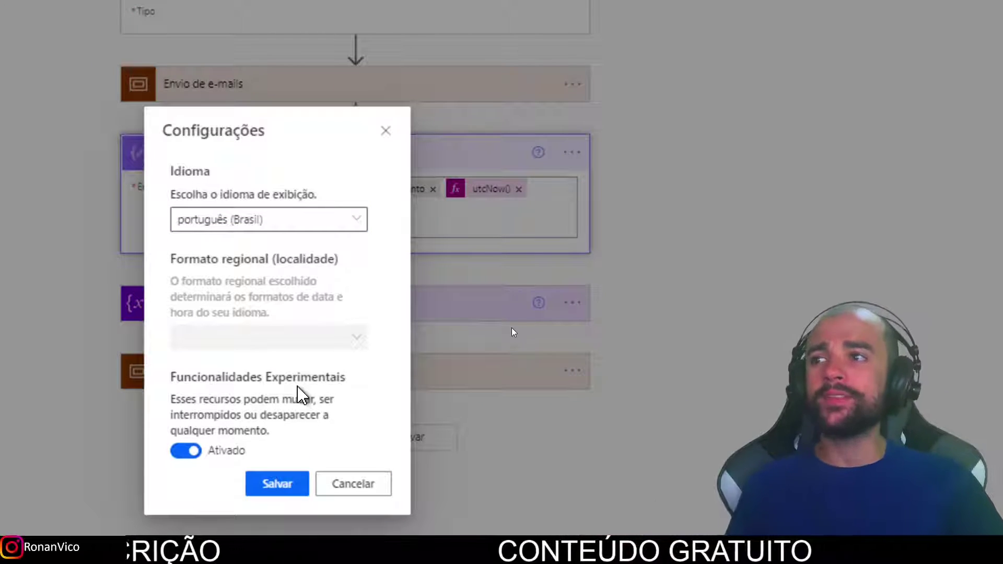
{"action": "left_click", "coordinate": [290, 481]}
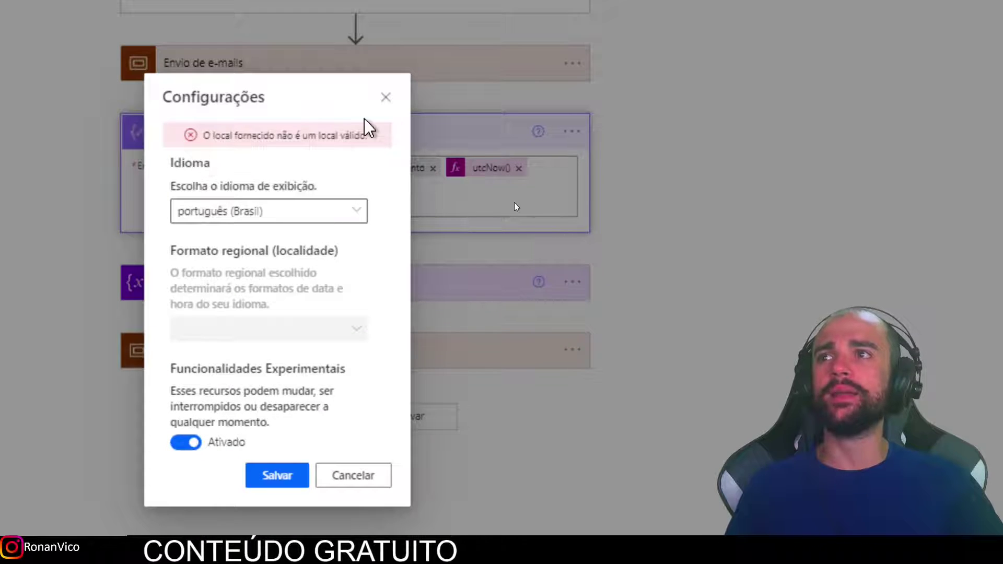
Set the display language to English and regional format to United States, save, and reload.
{"action": "left_click", "coordinate": [269, 219]}
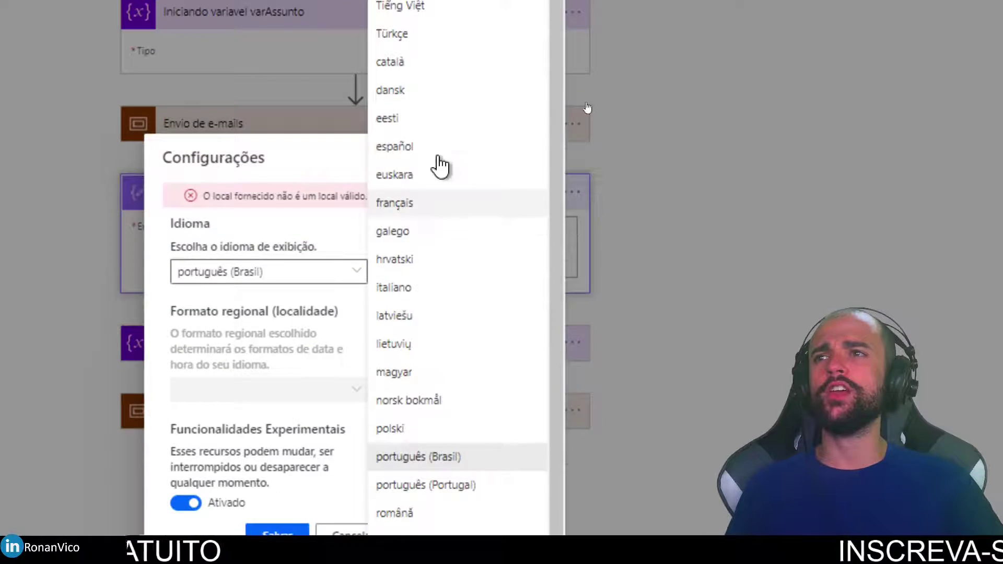
{"action": "scroll", "coordinate": [421, 14], "scroll_direction": "down", "scroll_amount": 3}
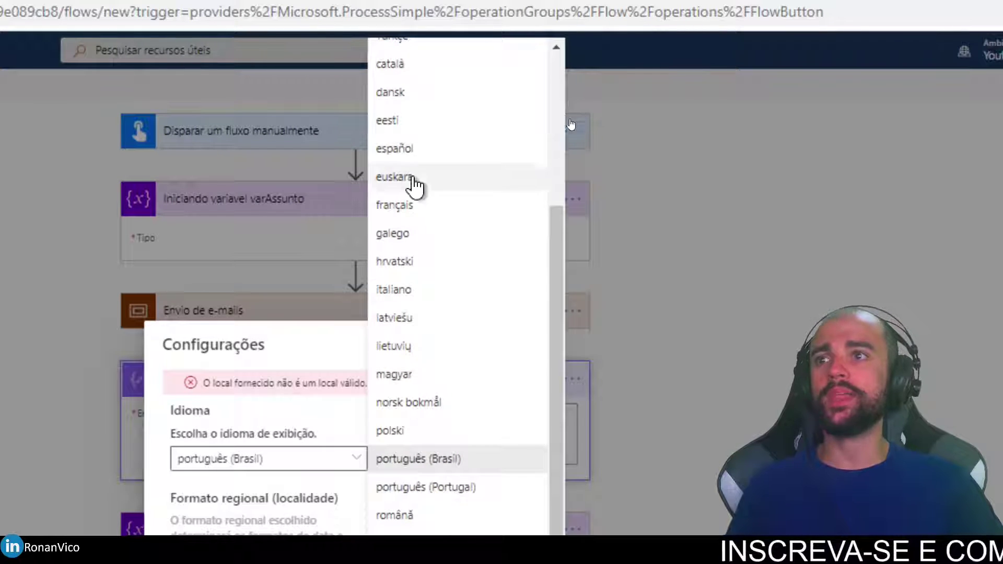
{"action": "scroll", "coordinate": [460, 318], "scroll_direction": "up", "scroll_amount": 3}
{"action": "left_click", "coordinate": [396, 108]}
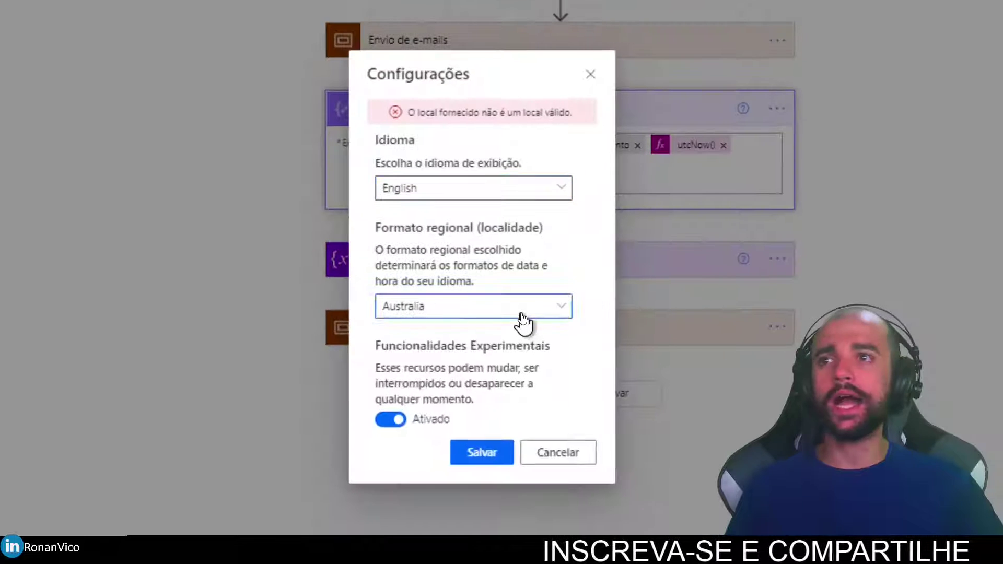
{"action": "left_click", "coordinate": [522, 322]}
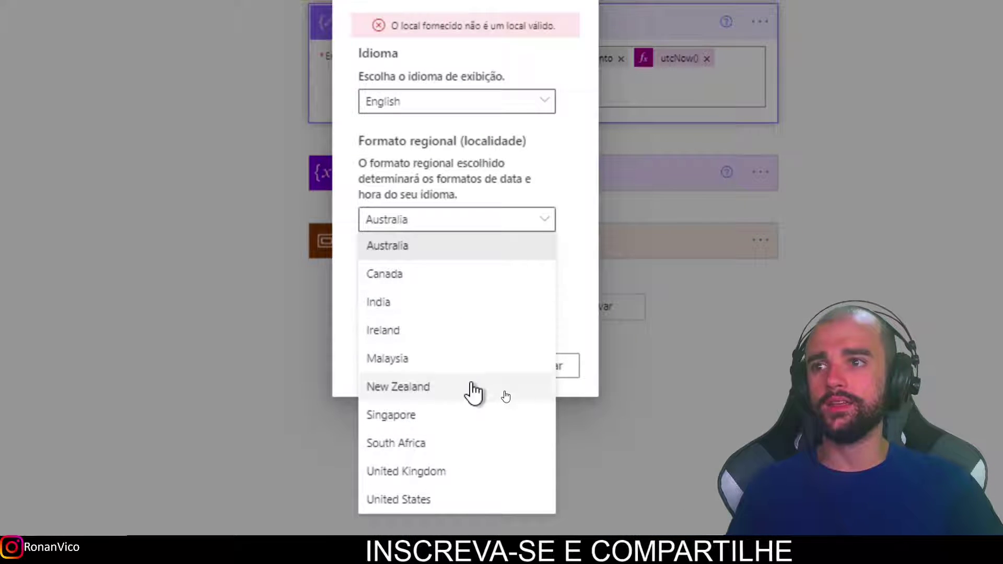
{"action": "left_click", "coordinate": [433, 350]}
{"action": "left_click", "coordinate": [465, 350]}
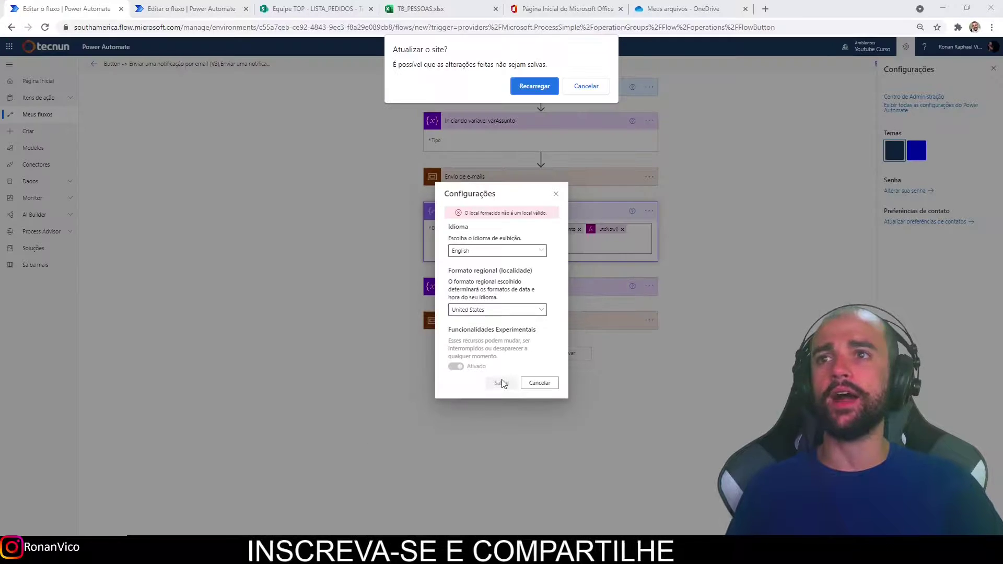
{"action": "left_click", "coordinate": [533, 87]}
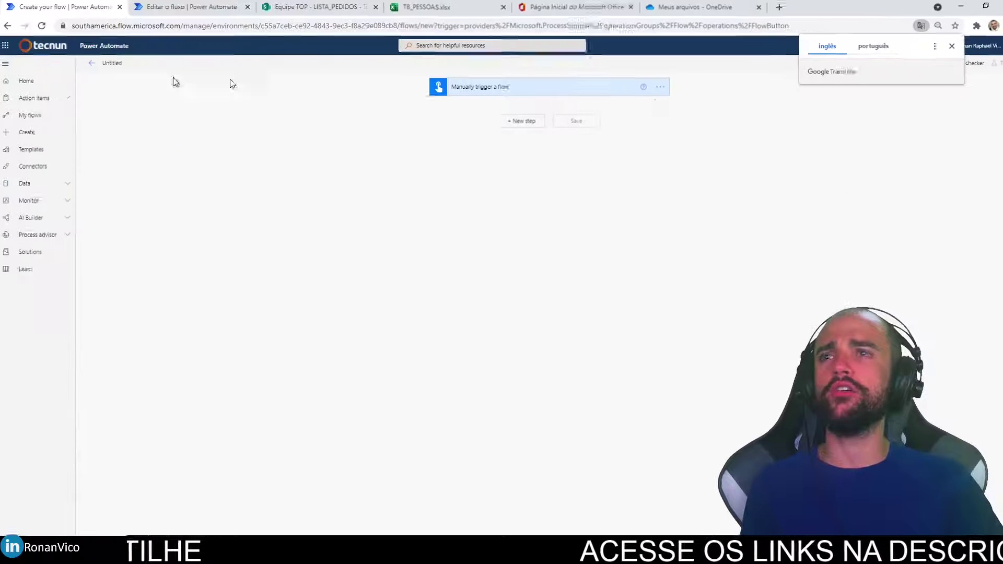
Add a Compose data operation step after the manual trigger.
{"action": "left_click", "coordinate": [513, 120]}
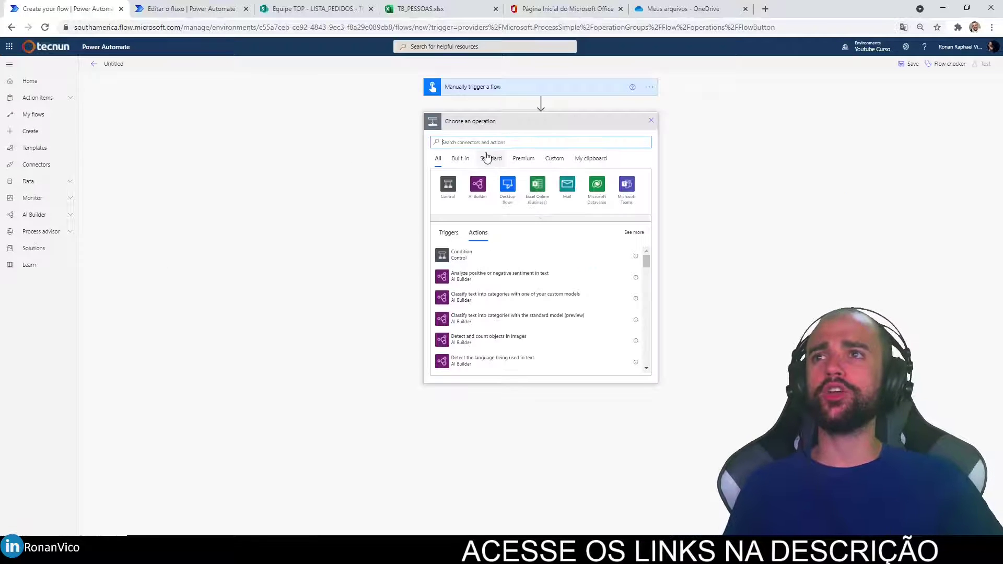
{"action": "type", "text": "como"}
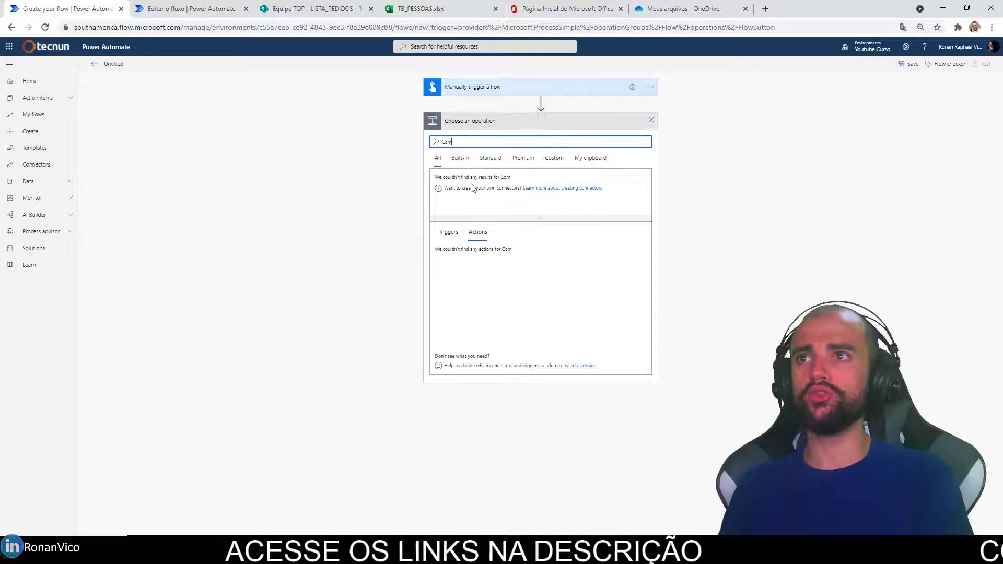
{"action": "type", "text": "po"}
{"action": "left_click", "coordinate": [447, 186]}
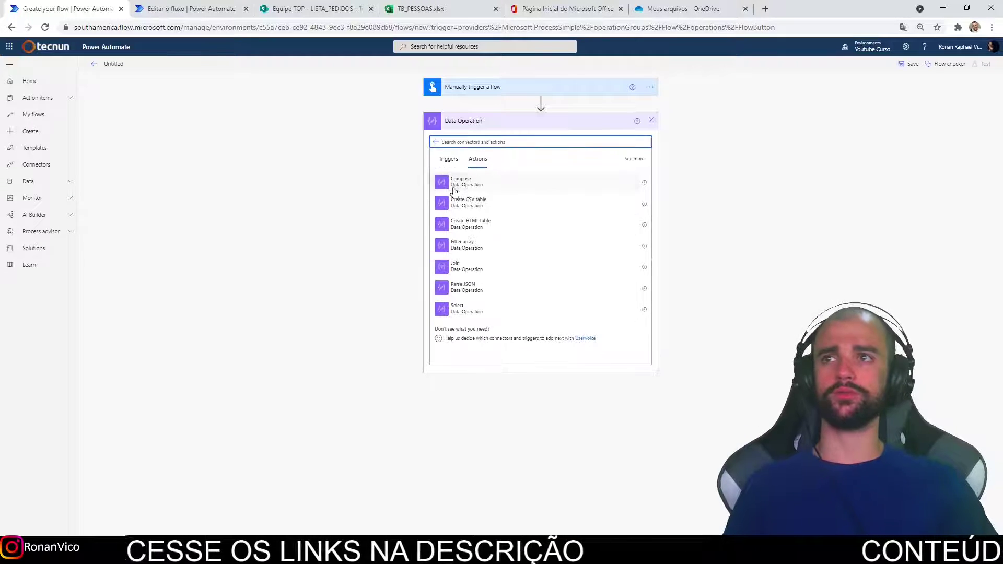
{"action": "left_click", "coordinate": [478, 188]}
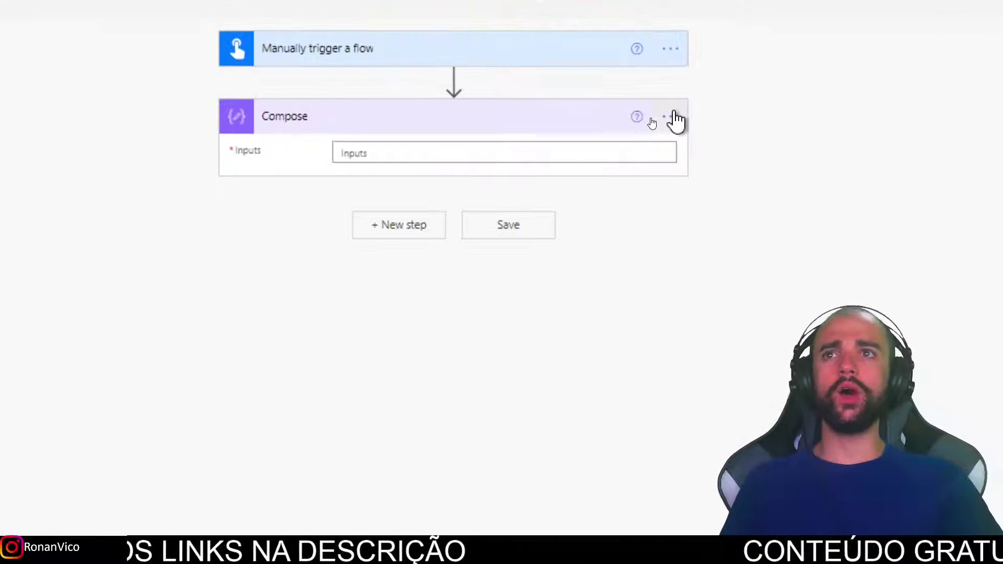
Enter the utcNow() expression in the Compose step's Inputs through the expression editor.
{"action": "left_click", "coordinate": [649, 121]}
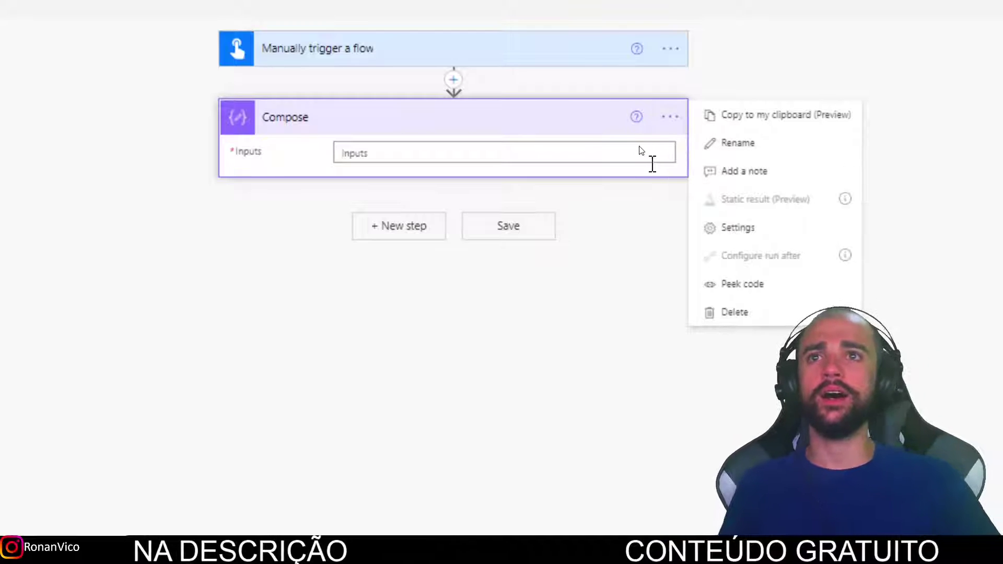
{"action": "left_click", "coordinate": [650, 159]}
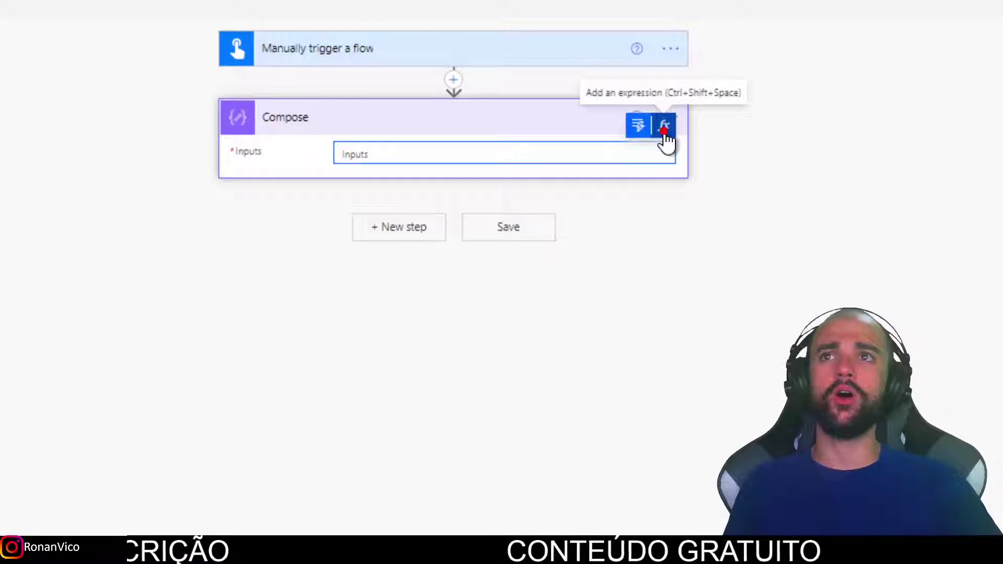
{"action": "key", "text": "Escape"}
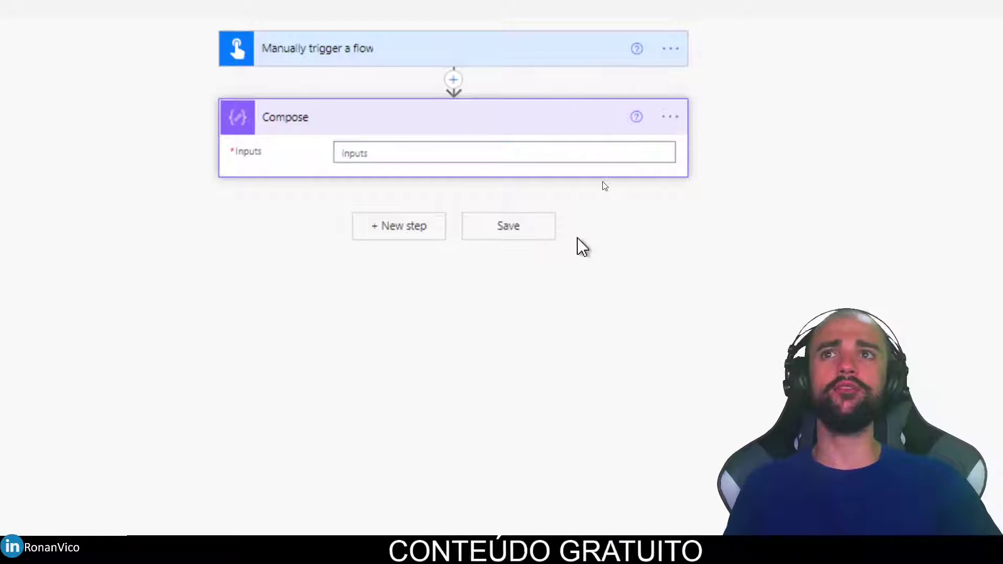
{"action": "left_click", "coordinate": [627, 158]}
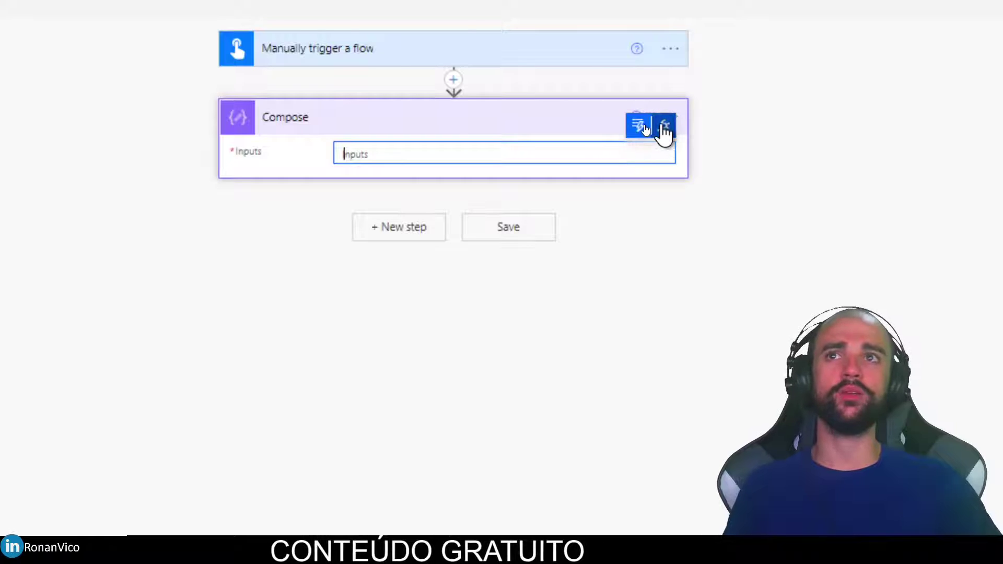
{"action": "left_click", "coordinate": [663, 126]}
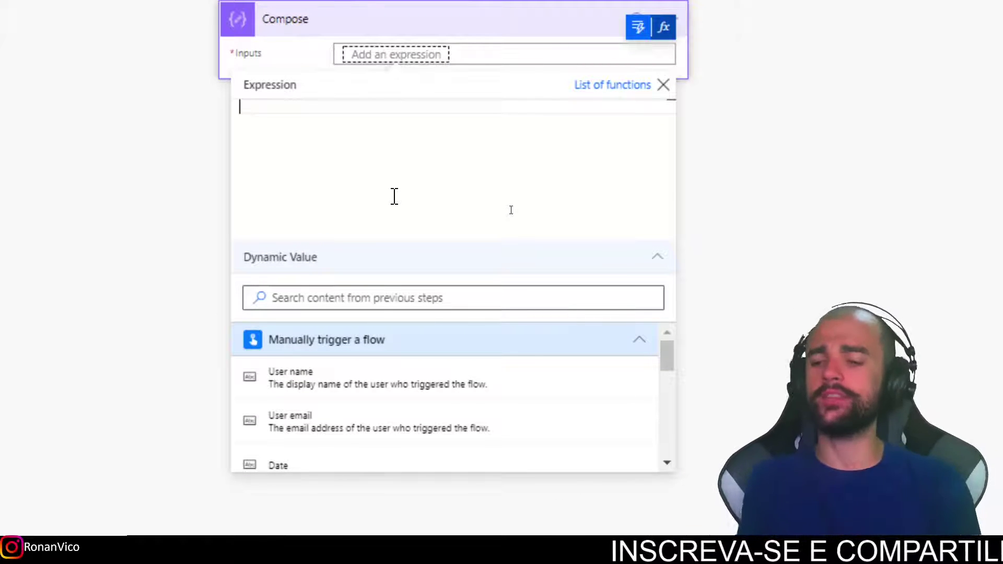
{"action": "type", "text": "utcNow()"}
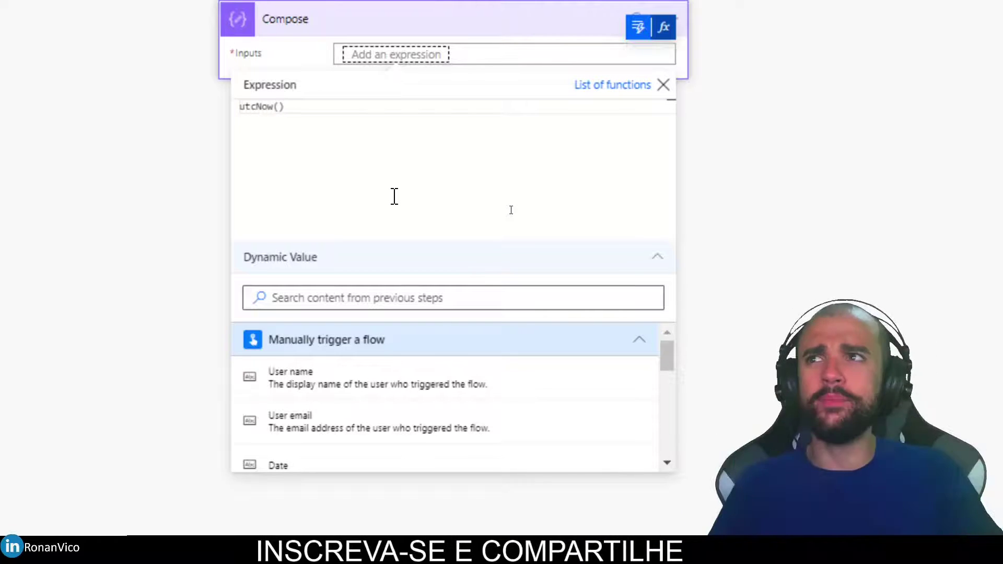
Cut the utcNow() expression and open the list of expression functions.
{"action": "left_click_drag", "start_coordinate": [308, 113], "coordinate": [155, 124]}
{"action": "key", "text": "ctrl+x"}
{"action": "left_click", "coordinate": [614, 85]}
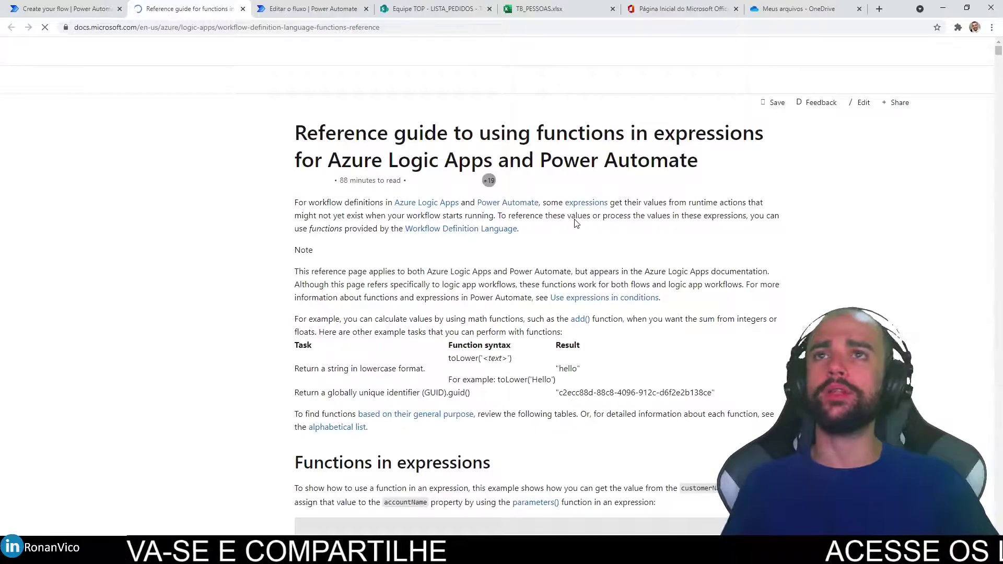
Scroll through the expression functions reference in Microsoft Docs.
{"action": "scroll", "coordinate": [534, 277], "scroll_direction": "down", "scroll_amount": 10}
{"action": "scroll", "coordinate": [575, 279], "scroll_direction": "up", "scroll_amount": 6}
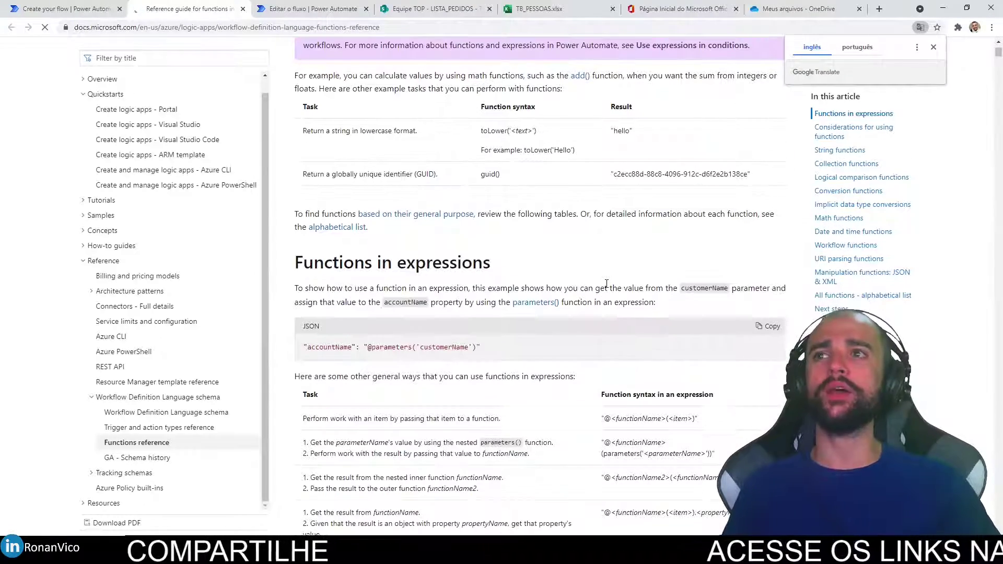
{"action": "scroll", "coordinate": [607, 286], "scroll_direction": "up", "scroll_amount": 2}
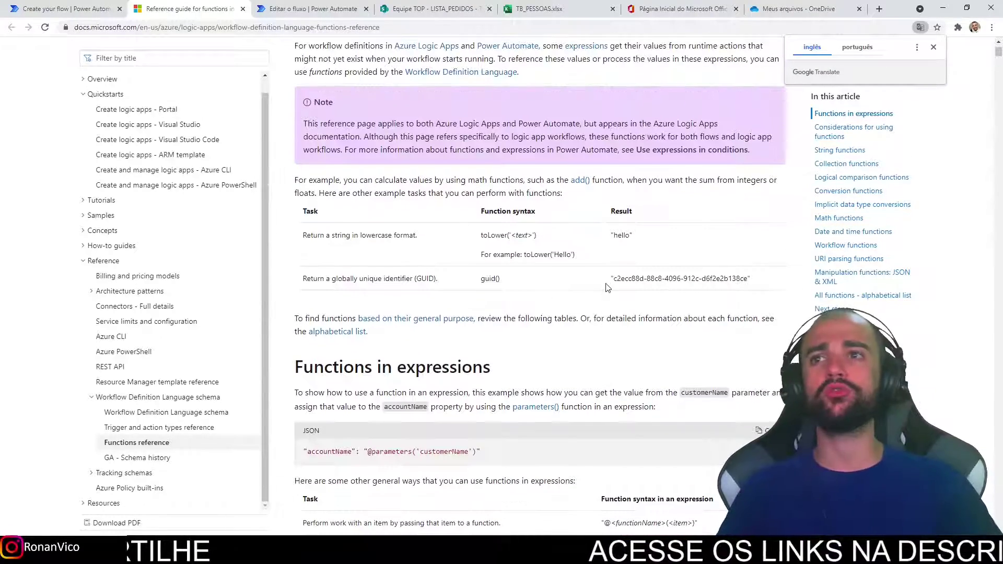
{"action": "scroll", "coordinate": [606, 287], "scroll_direction": "down", "scroll_amount": 4}
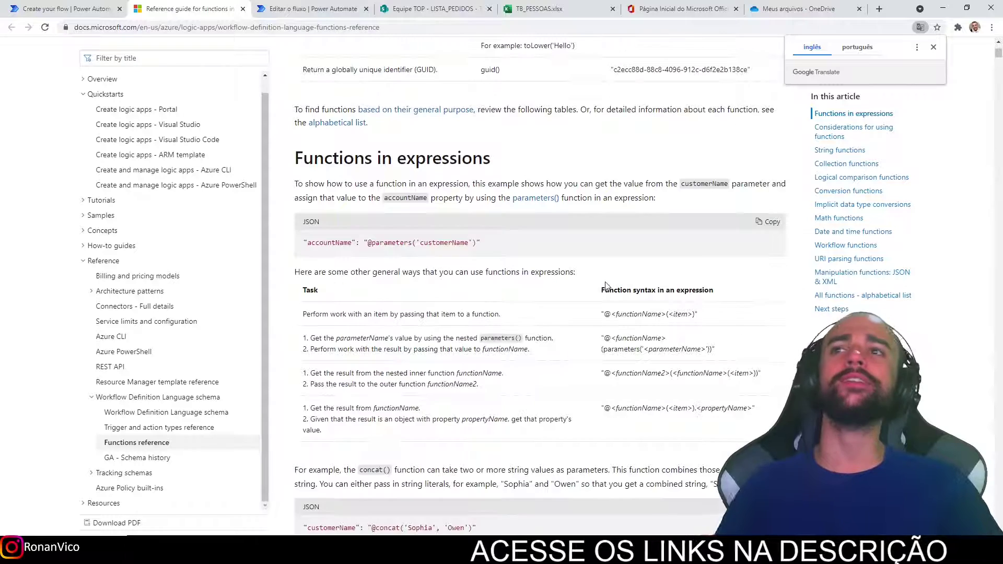
{"action": "scroll", "coordinate": [788, 342], "scroll_direction": "up", "scroll_amount": 3}
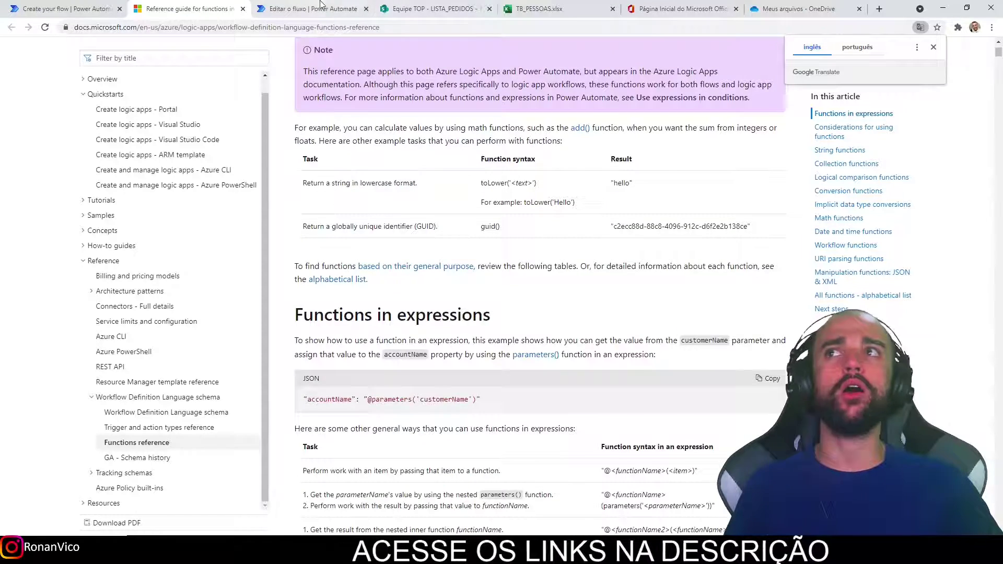
Return to the new flow, then switch to the Obter itens flow editor and close its code view.
{"action": "left_click", "coordinate": [89, 6]}
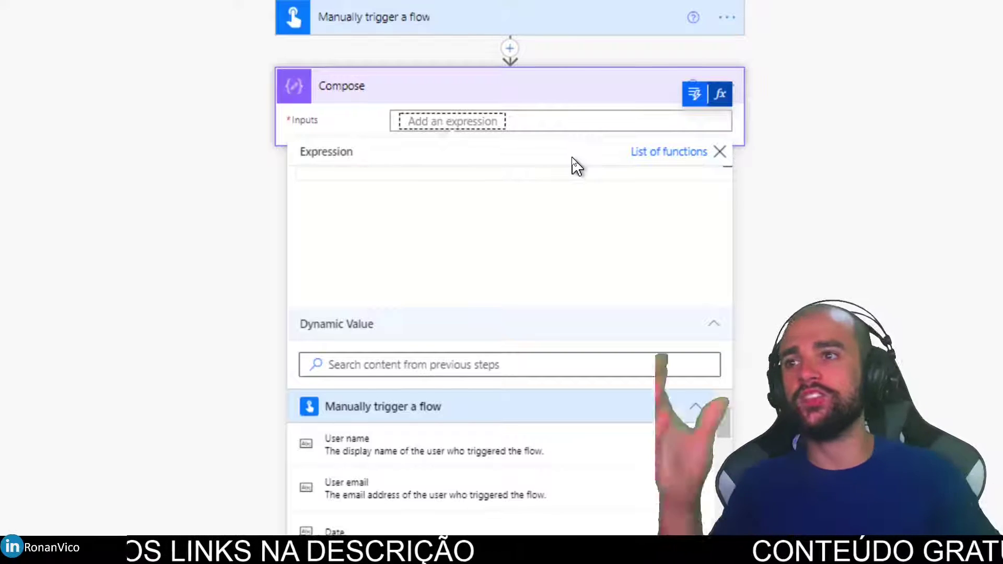
{"action": "left_click", "coordinate": [538, 196]}
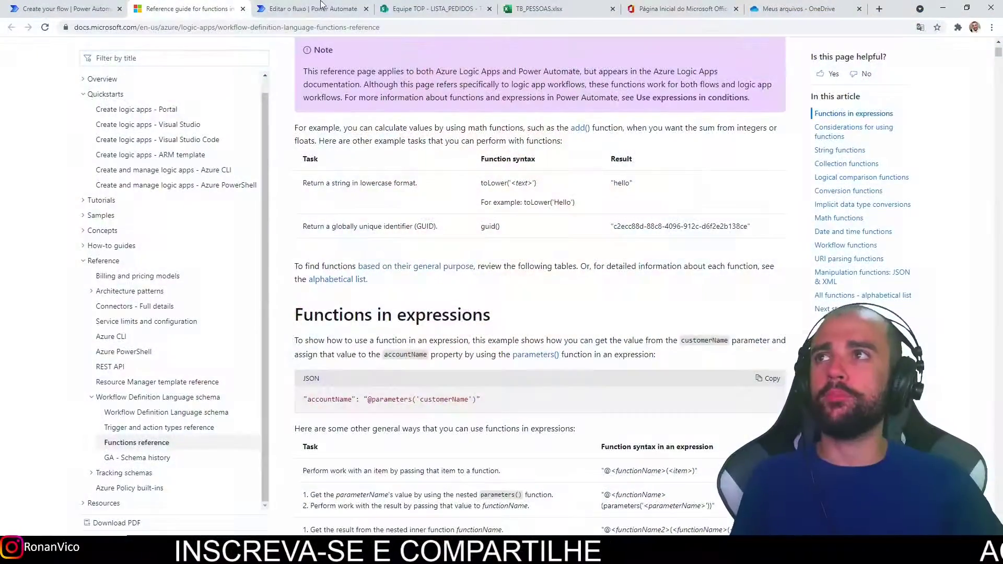
{"action": "left_click", "coordinate": [321, 7]}
{"action": "left_click", "coordinate": [534, 302]}
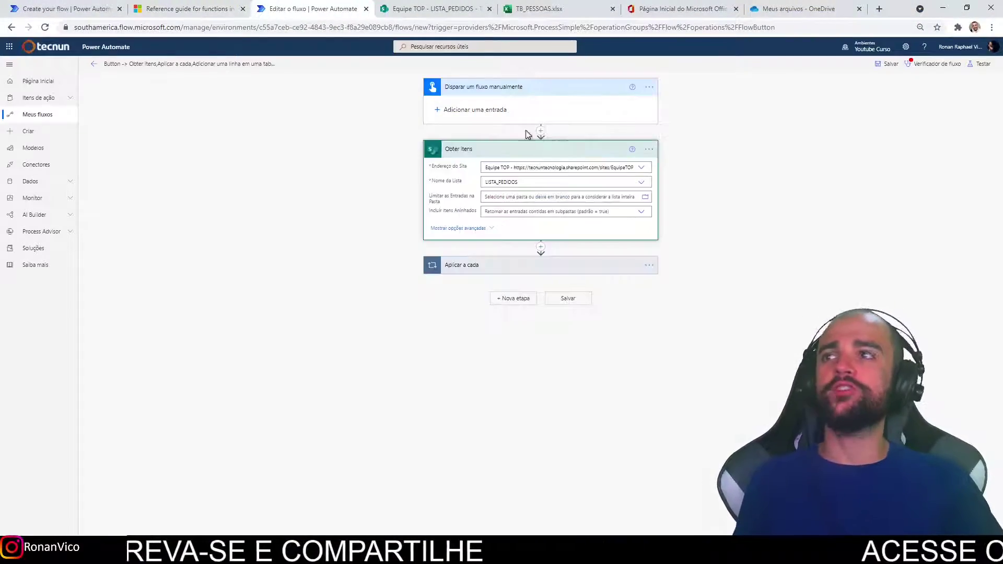
Share the LISTA_PEDIDOS flow with the training account found by 'trei', confirming its connections.
{"action": "left_click", "coordinate": [94, 63]}
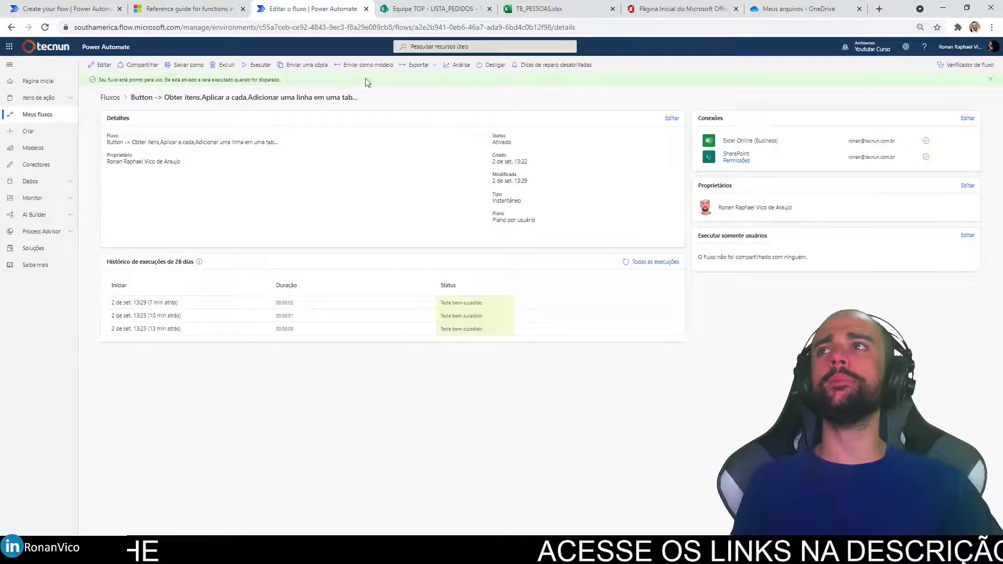
{"action": "left_click", "coordinate": [145, 65]}
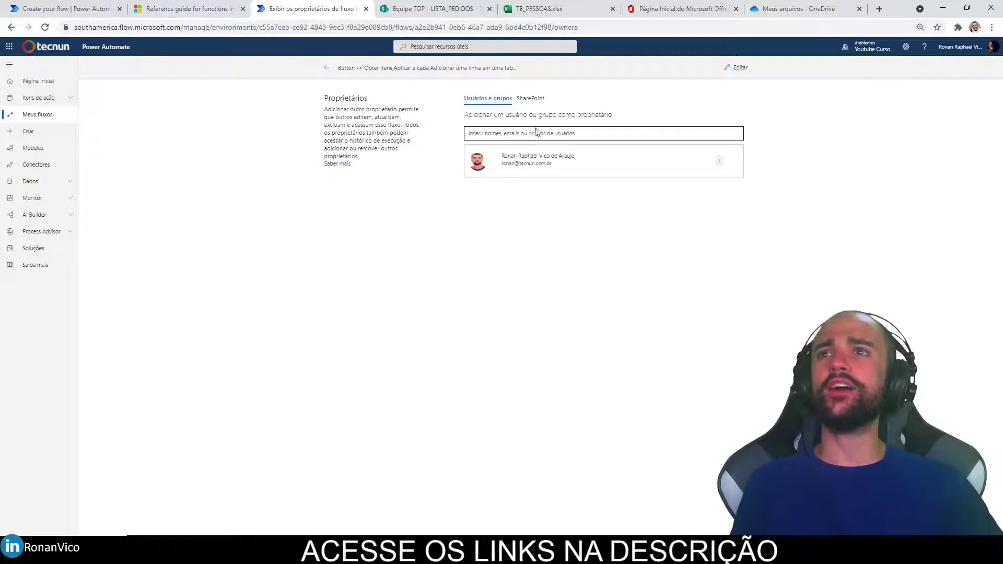
{"action": "left_click", "coordinate": [536, 133]}
{"action": "type", "text": "trein"}
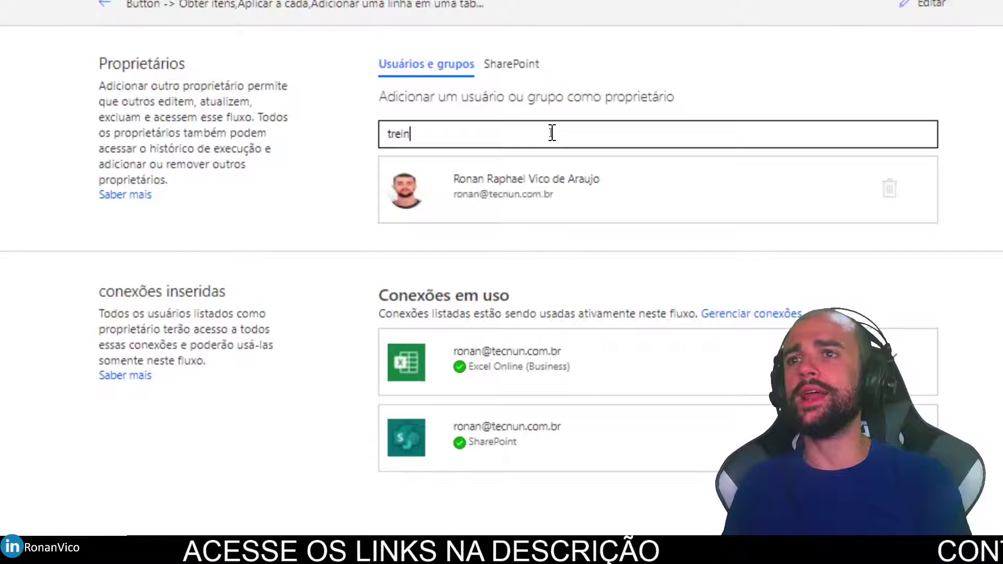
{"action": "left_click", "coordinate": [496, 166]}
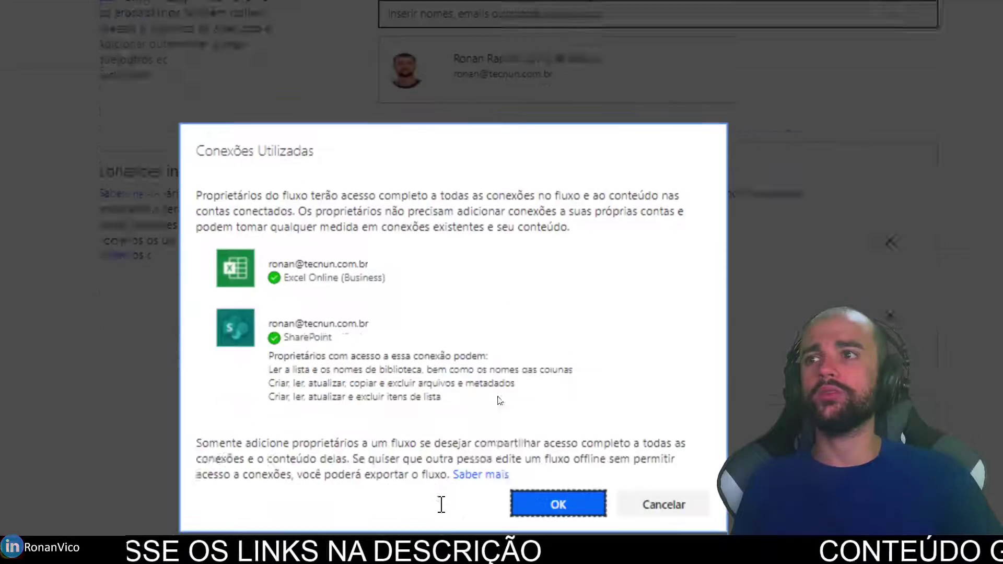
{"action": "left_click", "coordinate": [560, 448]}
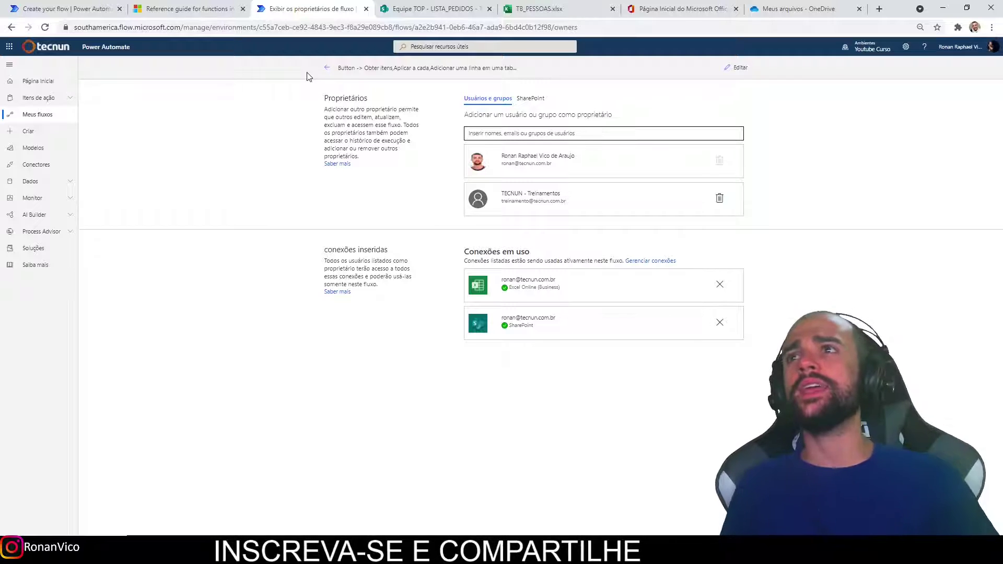
Open My flows and compare Cloud flows with Shared with me, ending on Shared with me.
{"action": "left_click", "coordinate": [325, 75]}
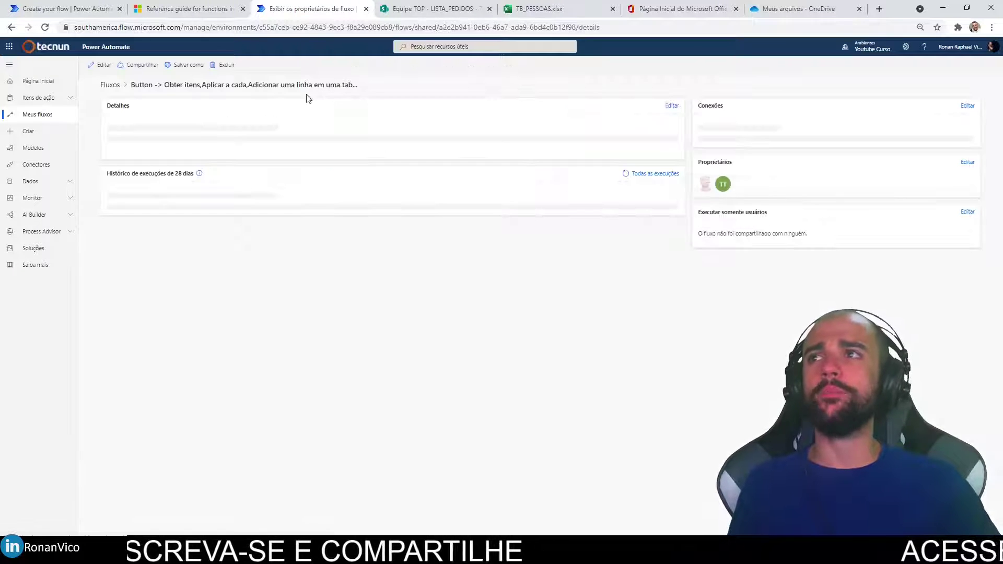
{"action": "left_click", "coordinate": [56, 116]}
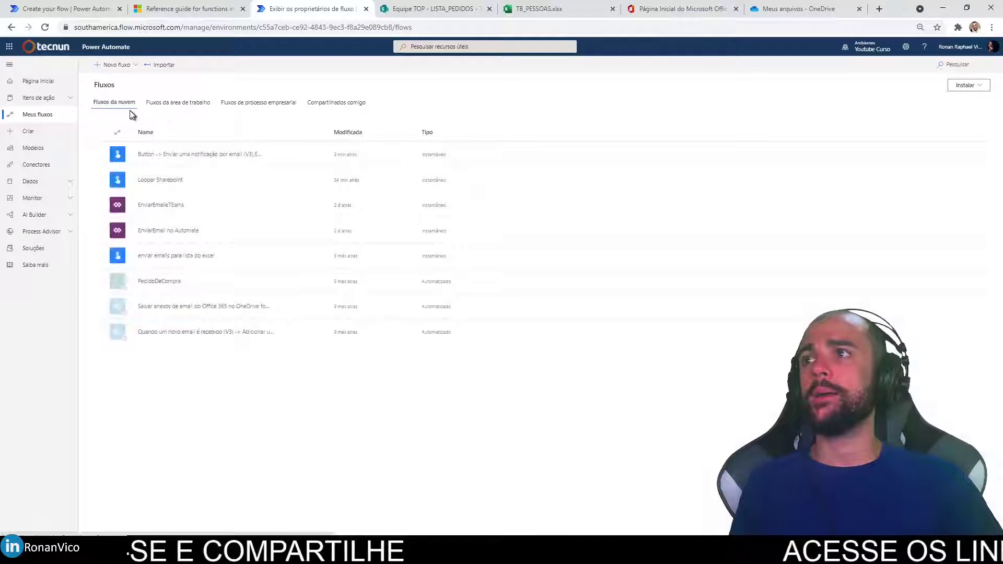
{"action": "left_click", "coordinate": [339, 104]}
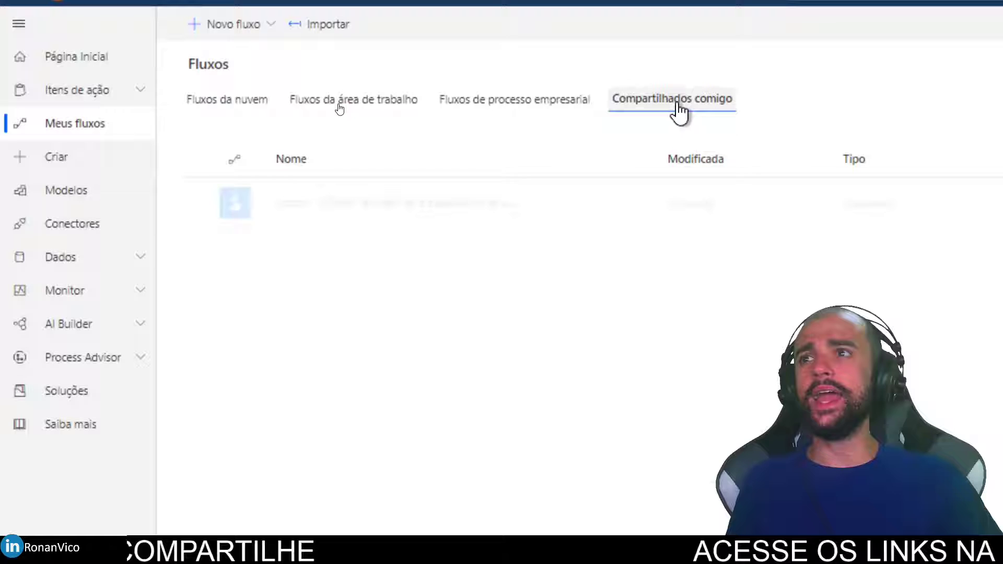
{"action": "left_click", "coordinate": [235, 101]}
{"action": "left_click", "coordinate": [679, 103]}
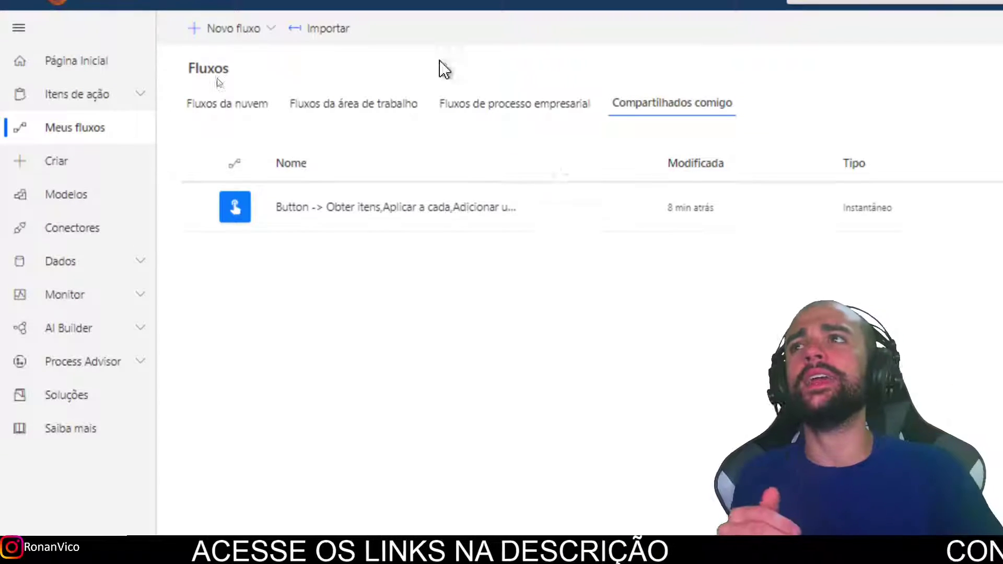
{"action": "left_click", "coordinate": [248, 121]}
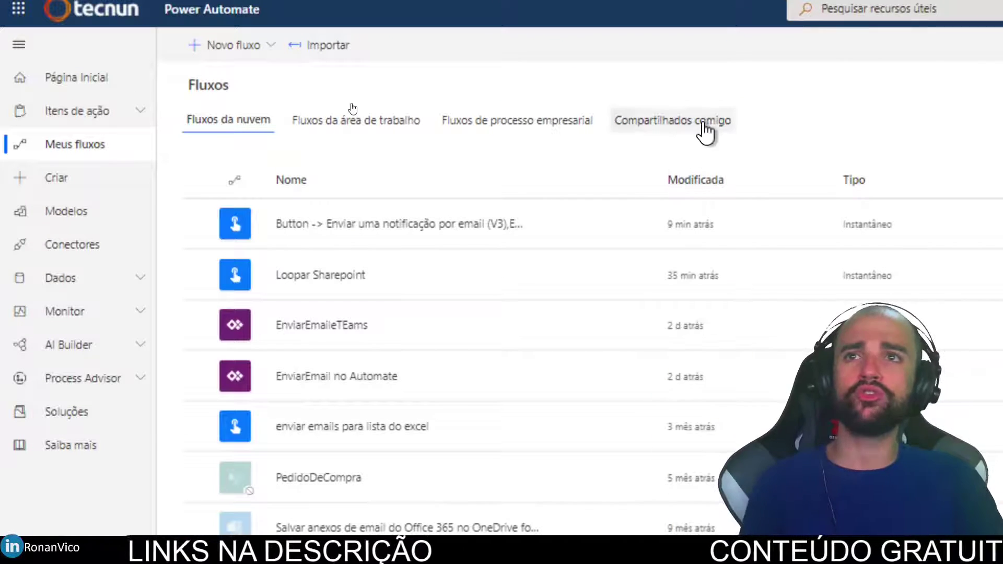
{"action": "left_click", "coordinate": [701, 125]}
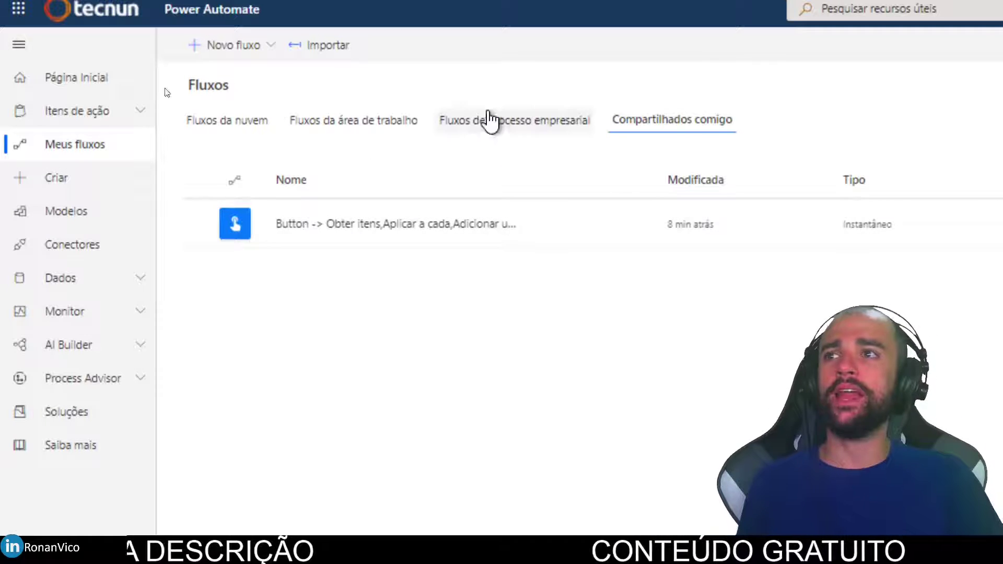
{"action": "left_click", "coordinate": [254, 126]}
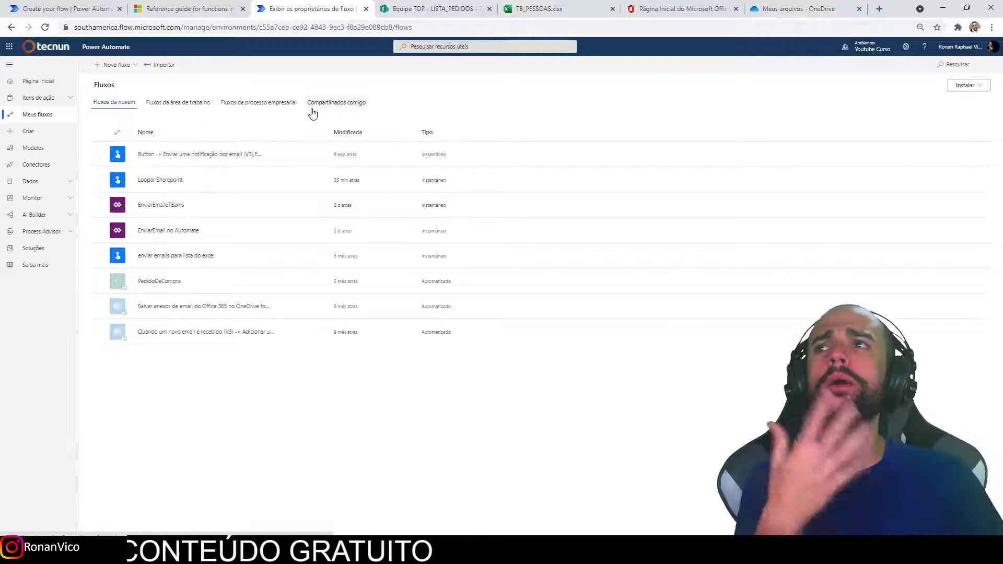
{"action": "left_click", "coordinate": [337, 103]}
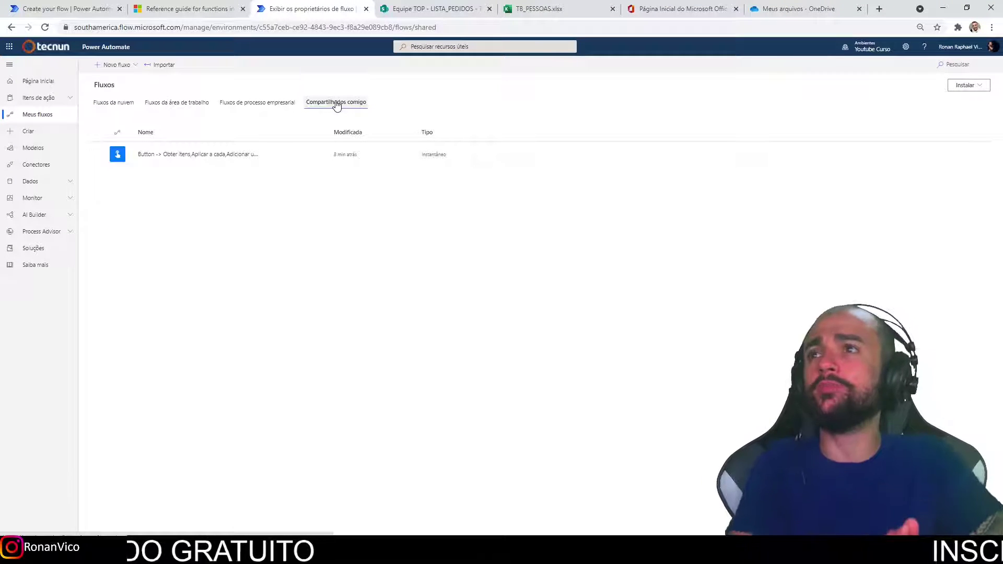